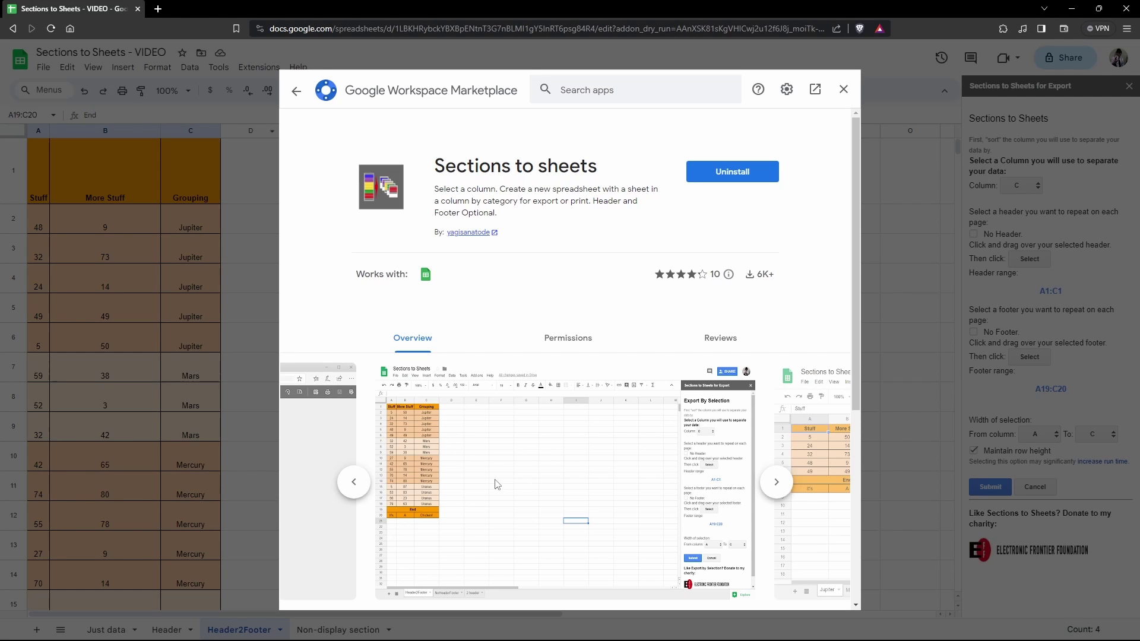
Step: Close the Sections to Sheets Marketplace listing and look over the grouped data
scroll(670, 503, "down", 2)
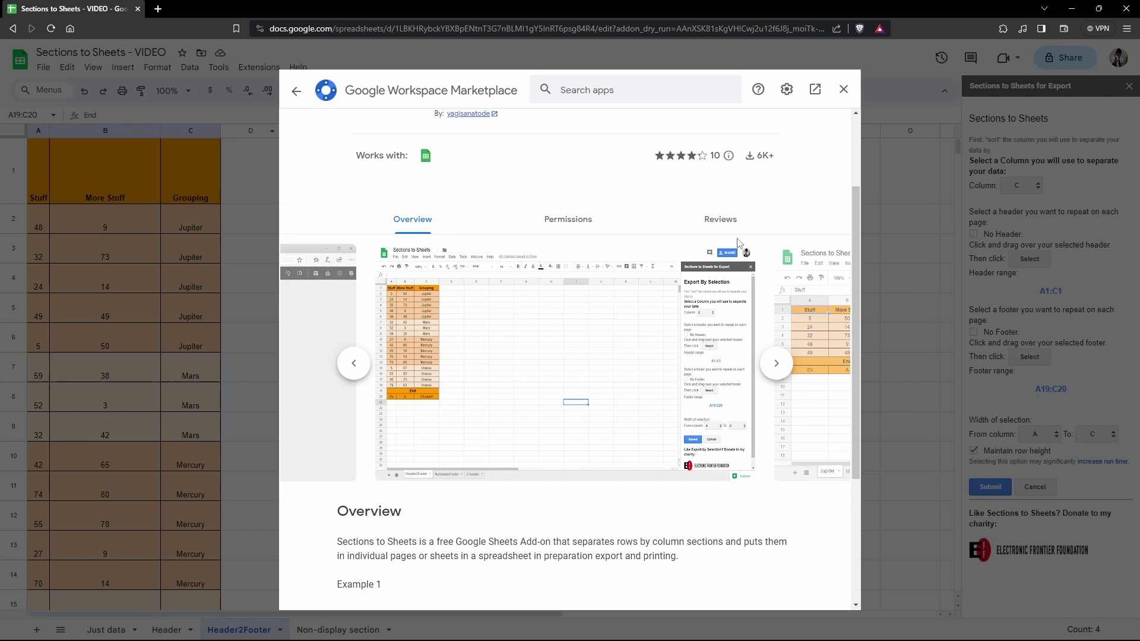
left_click(844, 89)
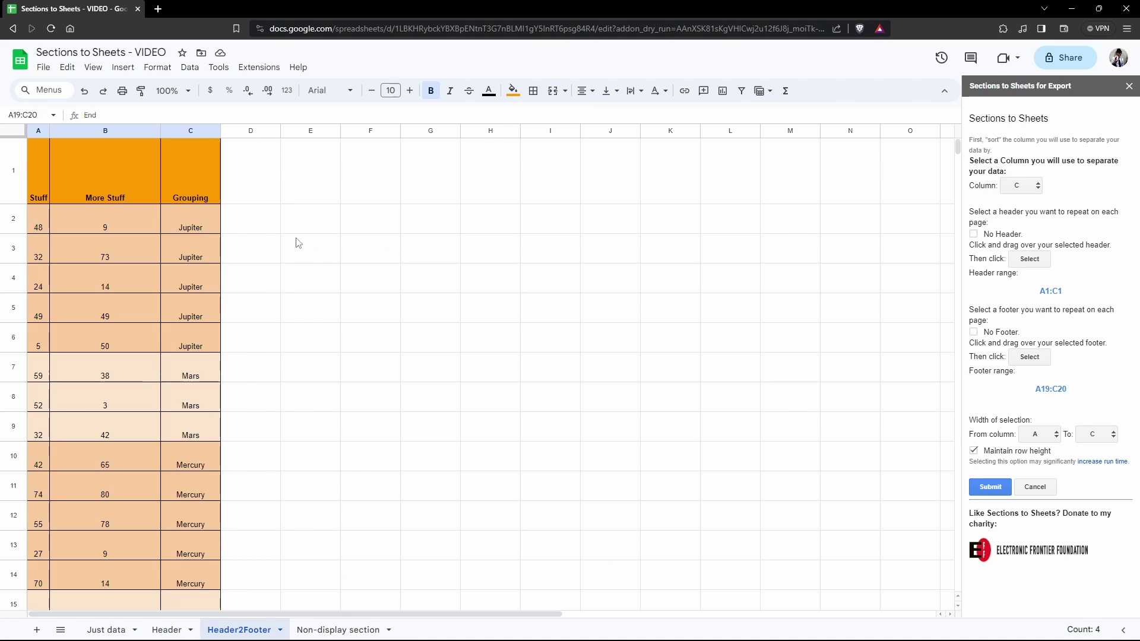
scroll(297, 245, "down", 1)
scroll(303, 326, "up", 1)
scroll(83, 222, "down", 3)
scroll(128, 279, "up", 3)
Step: Select the grouped data rows and submit the Sections to Sheets split
mouse_move(38, 220)
left_mouse_down()
mouse_move(160, 291)
mouse_move(176, 337)
mouse_move(48, 356)
mouse_move(202, 433)
left_mouse_up()
scroll(128, 439, "down", 2)
left_click_drag(38, 332, 196, 457)
scroll(130, 310, "up", 2)
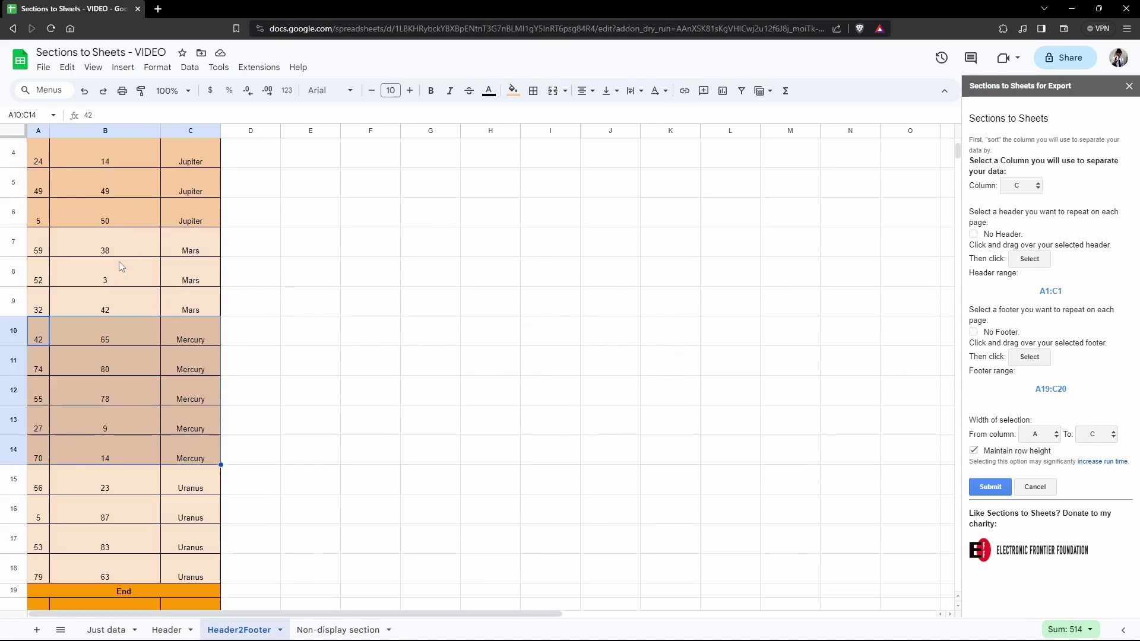
scroll(119, 261, "down", 3)
scroll(397, 408, "up", 3)
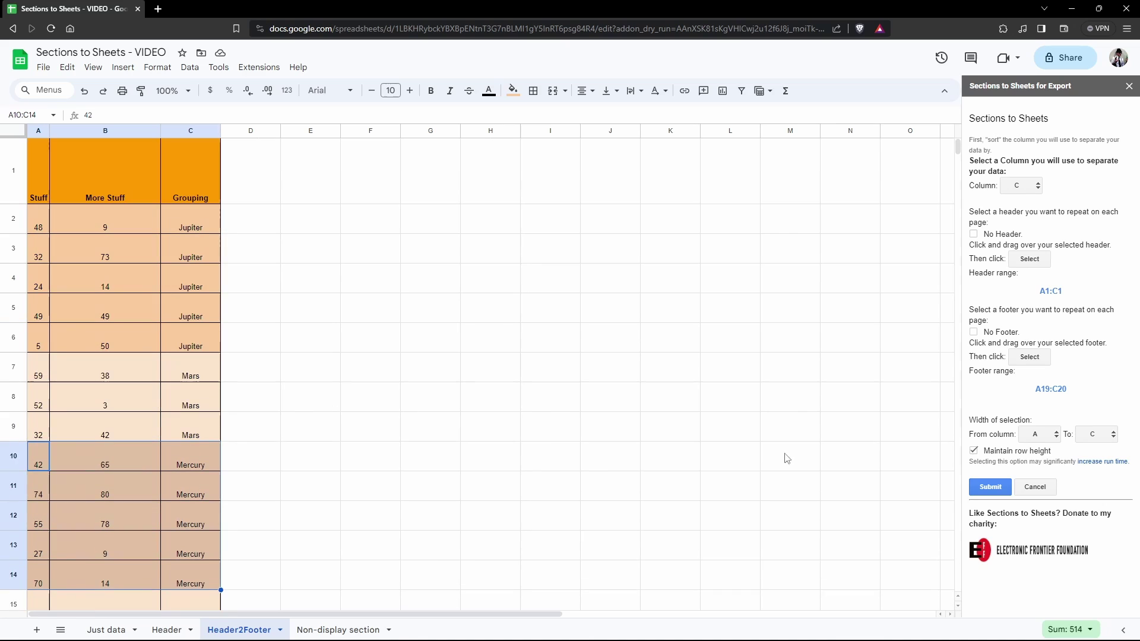
left_click(1001, 493)
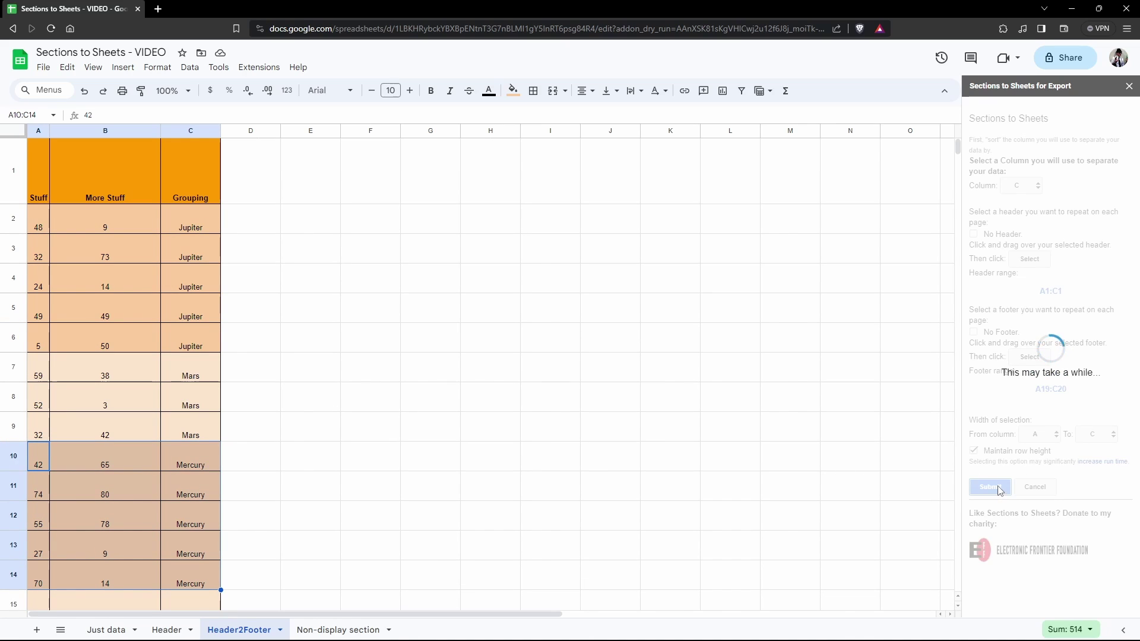
Step: Open the new VIDEO-bySections file and view its Jupiter, Mars, Mercury and Uranus tabs
left_click(1032, 191)
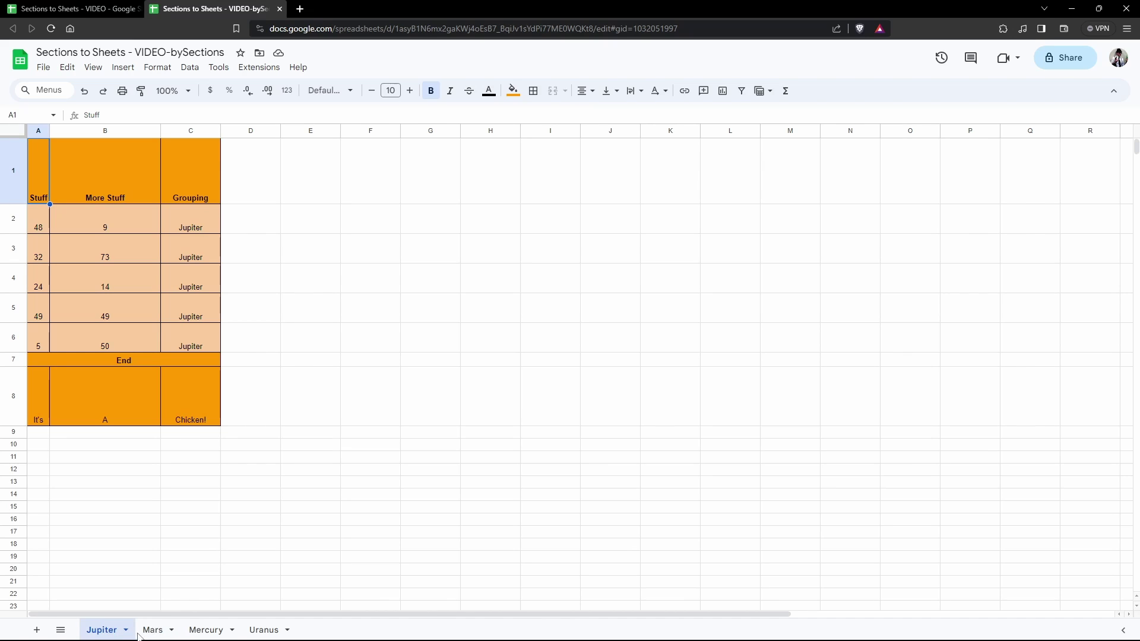
left_click(158, 632)
left_click(202, 632)
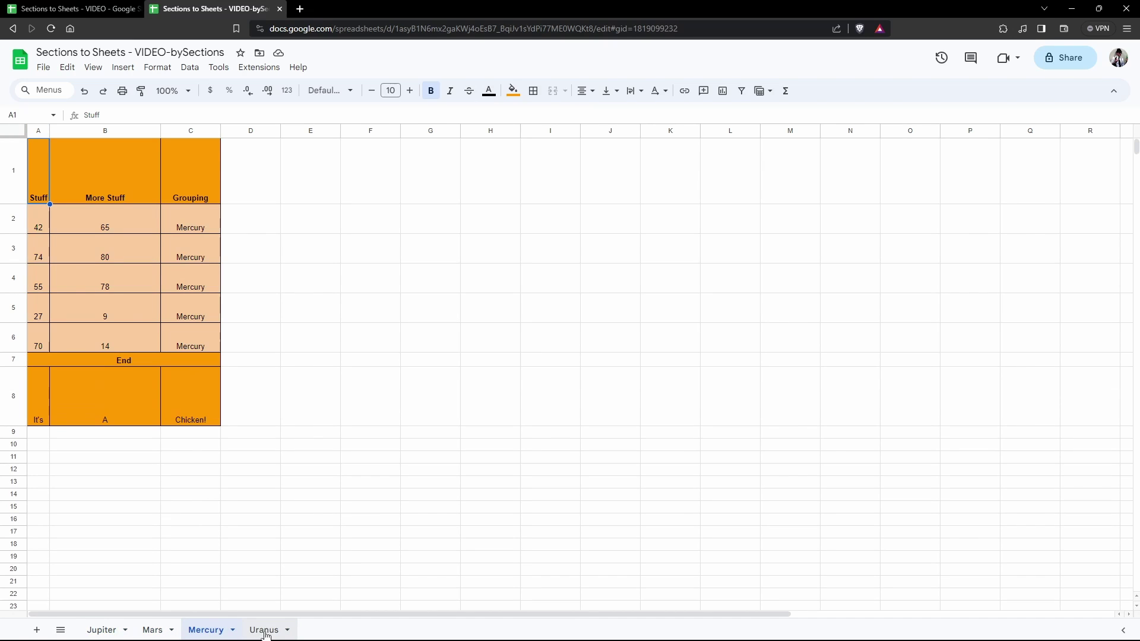
left_click(264, 630)
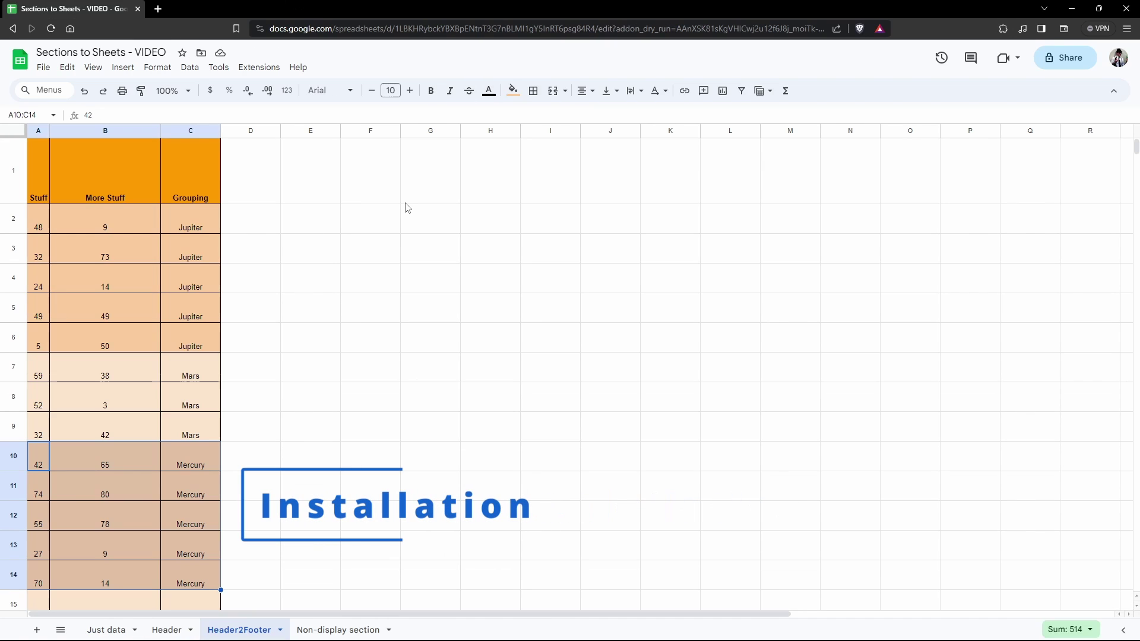
left_click(271, 74)
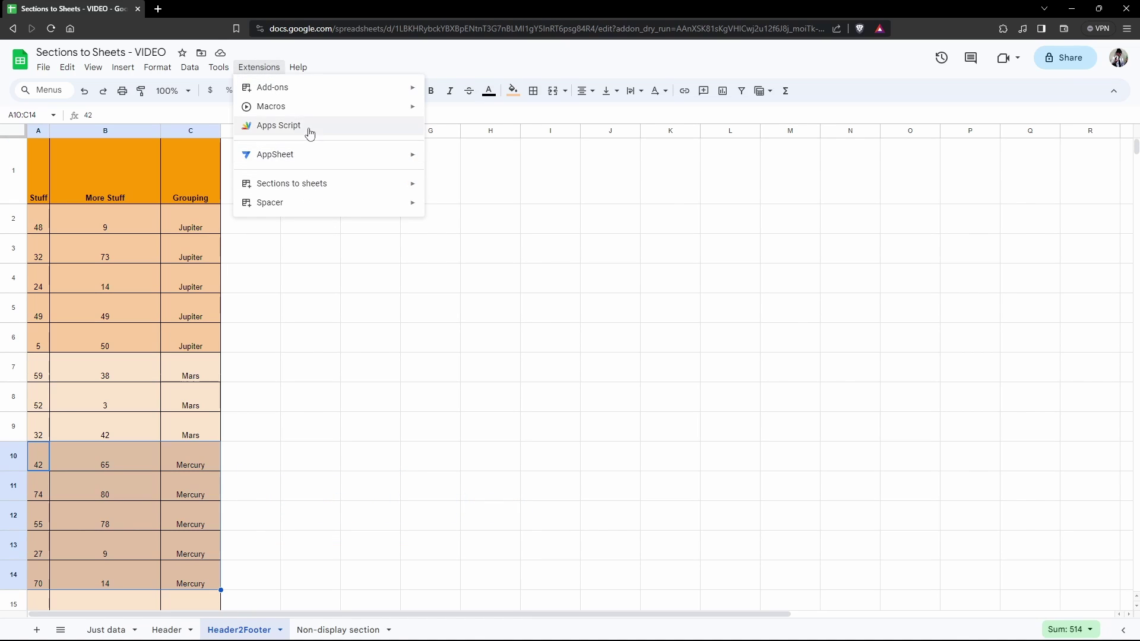
mouse_move(308, 89)
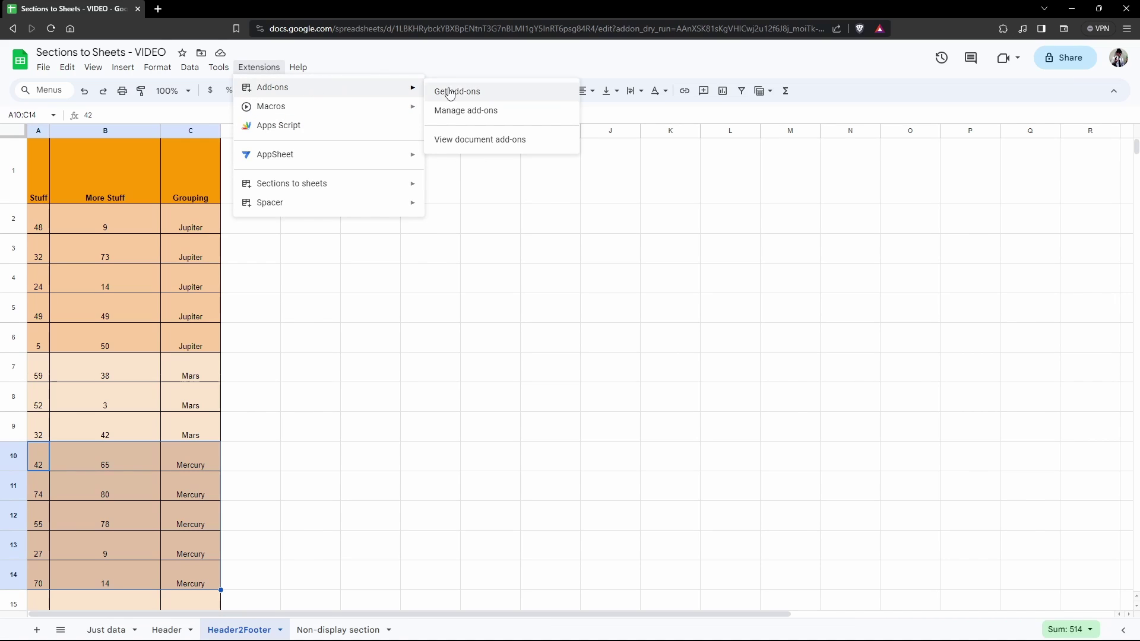
left_click(476, 94)
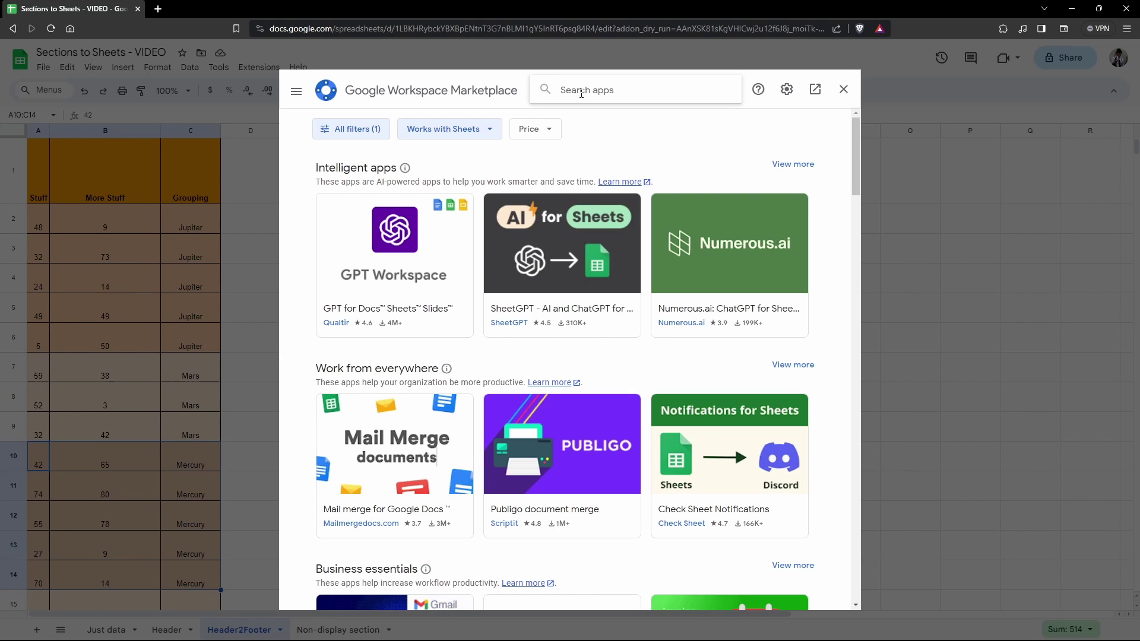
left_click(582, 90)
type("sections")
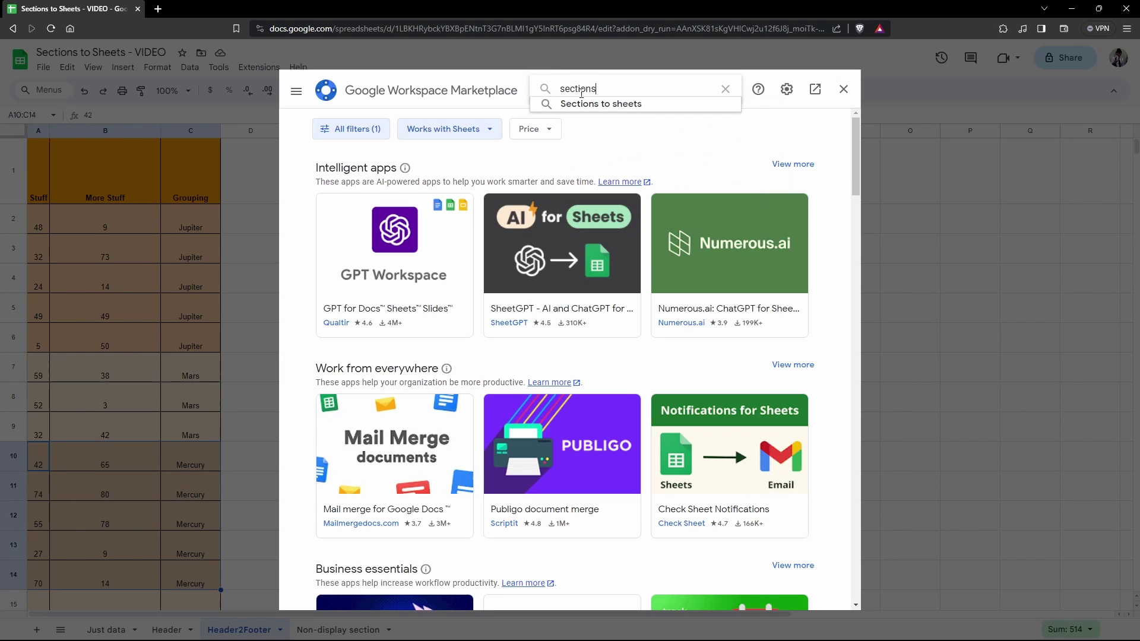
left_click(601, 104)
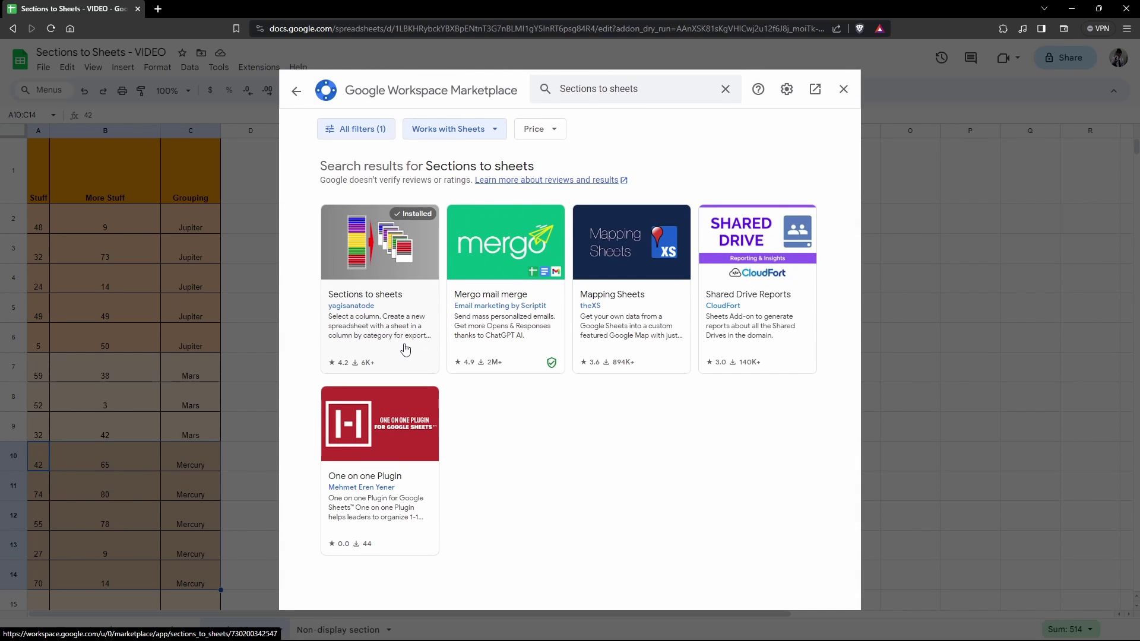
left_click(414, 334)
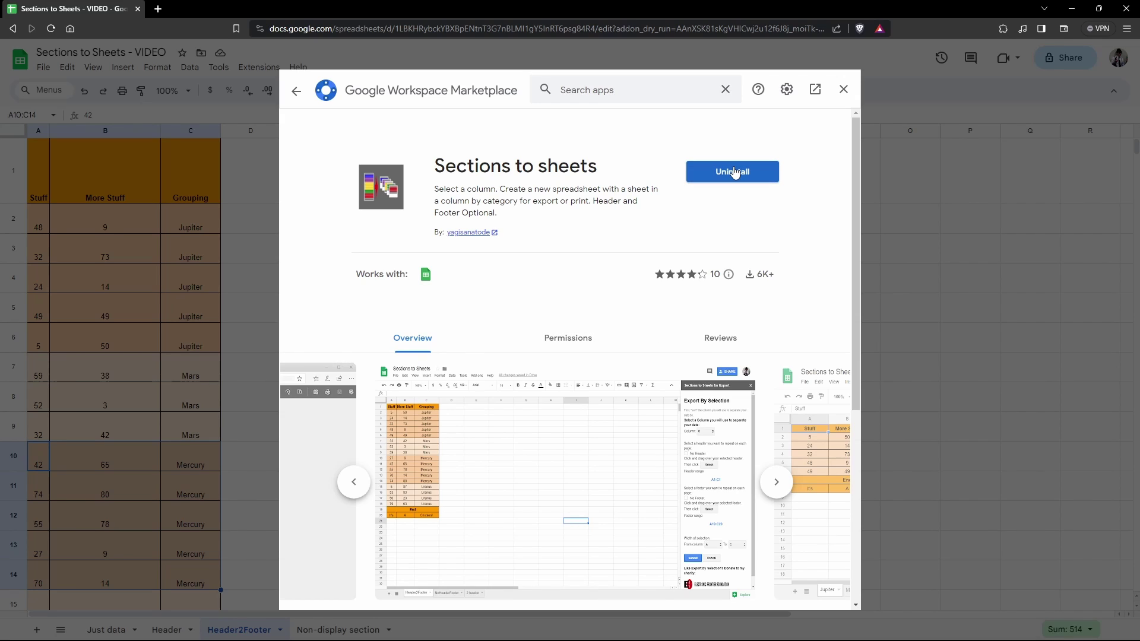
left_click(843, 90)
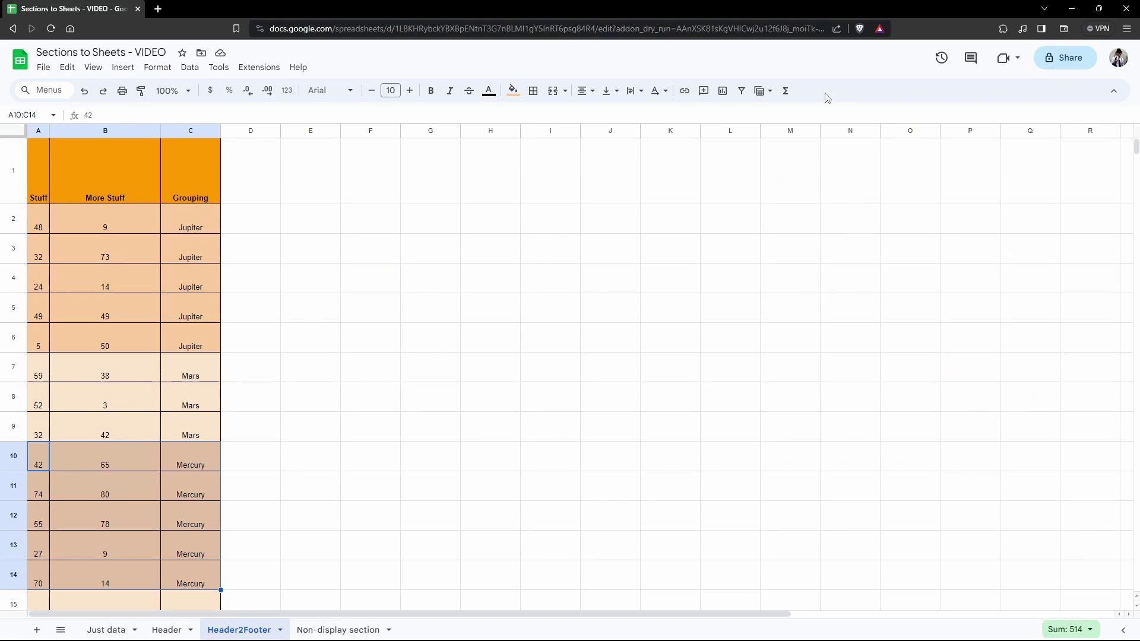
left_click(273, 71)
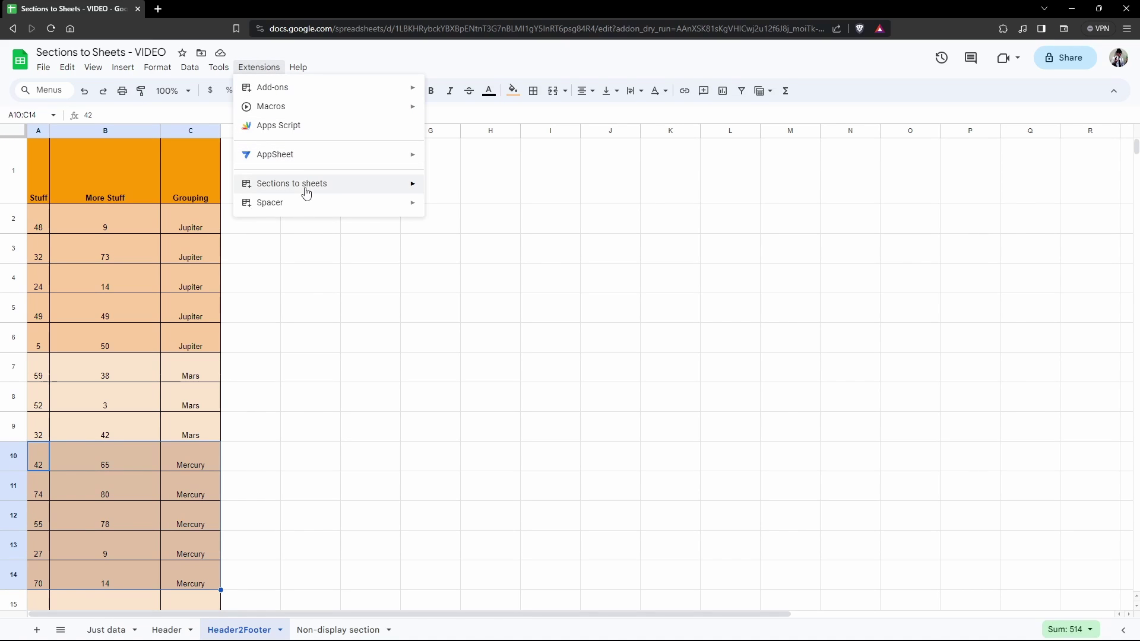
mouse_move(304, 186)
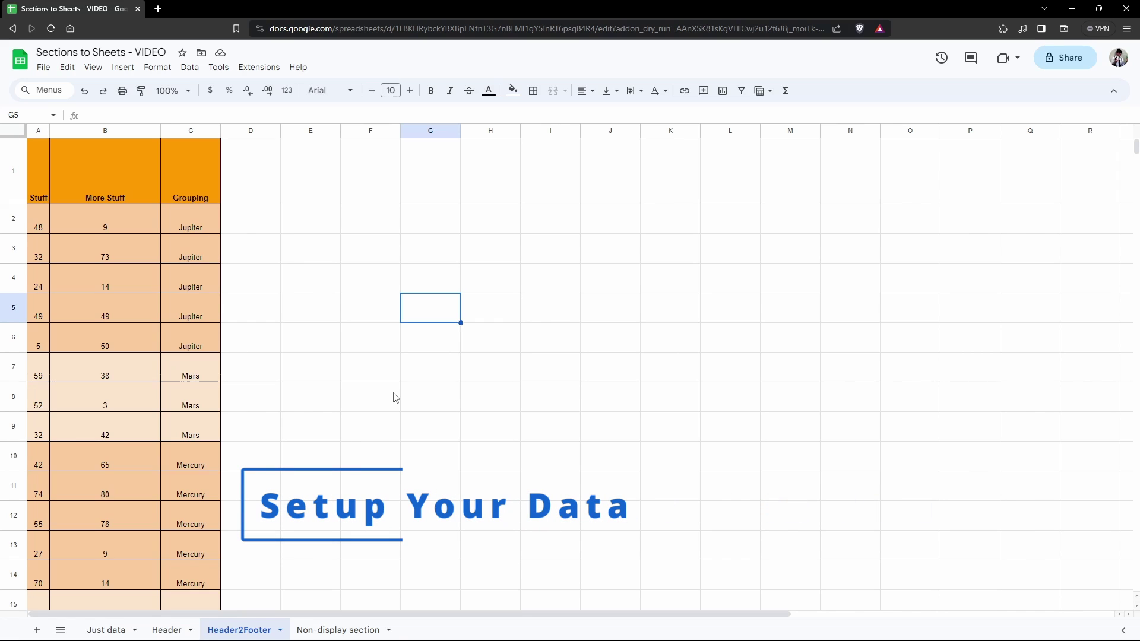
Step: Select the Stuff header cell A1 and scroll through the planet-grouped rows
left_click(41, 170)
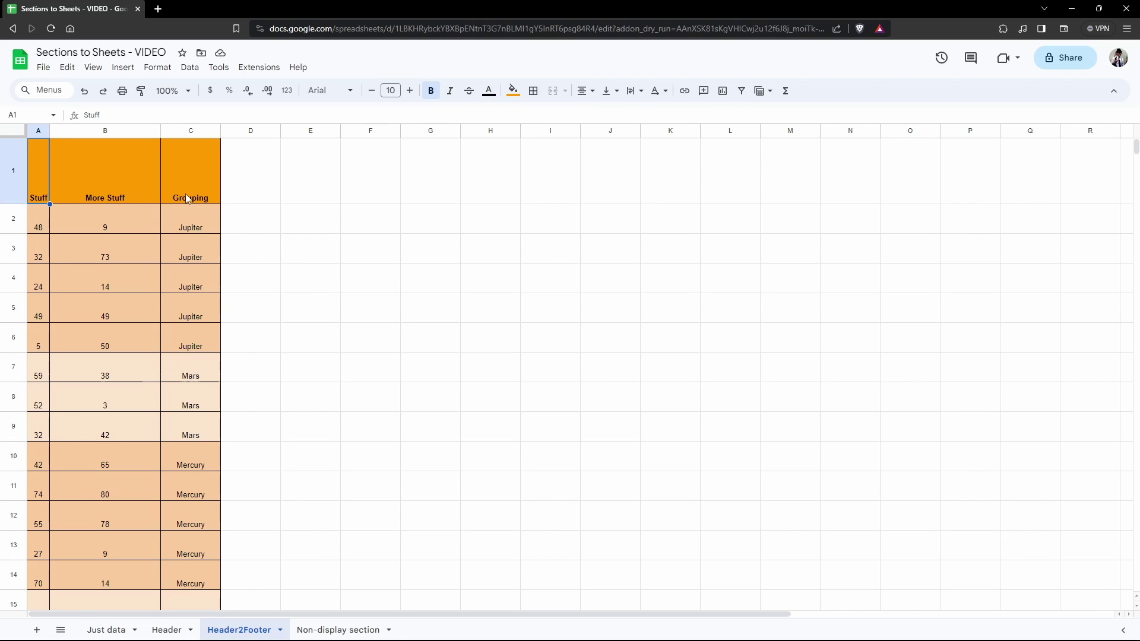
scroll(138, 241, "down", 3)
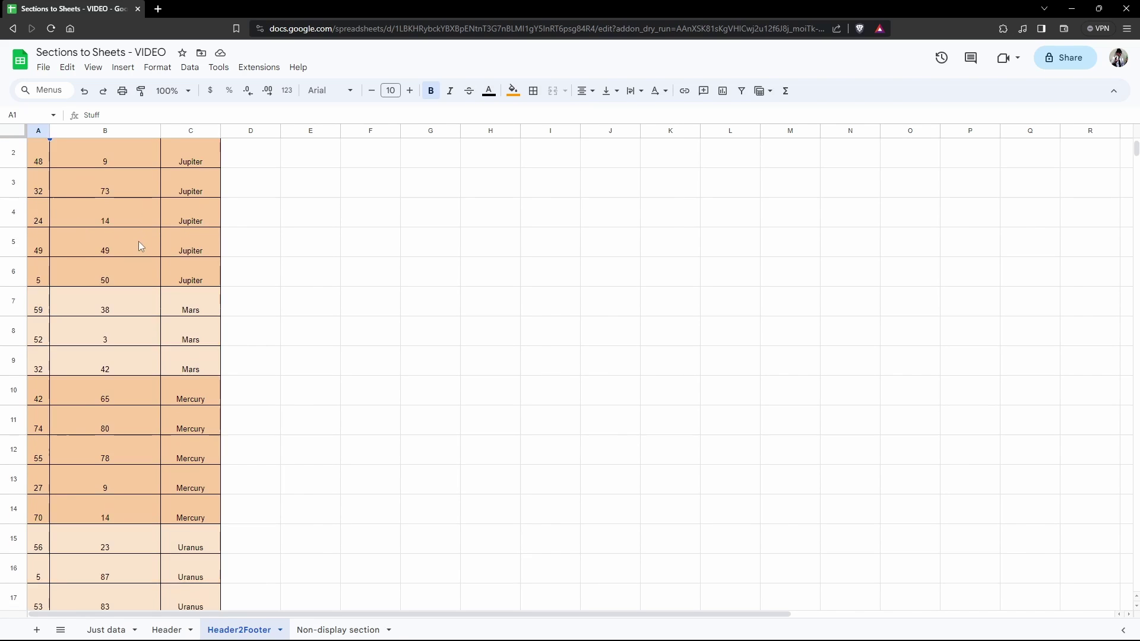
scroll(138, 241, "down", 2)
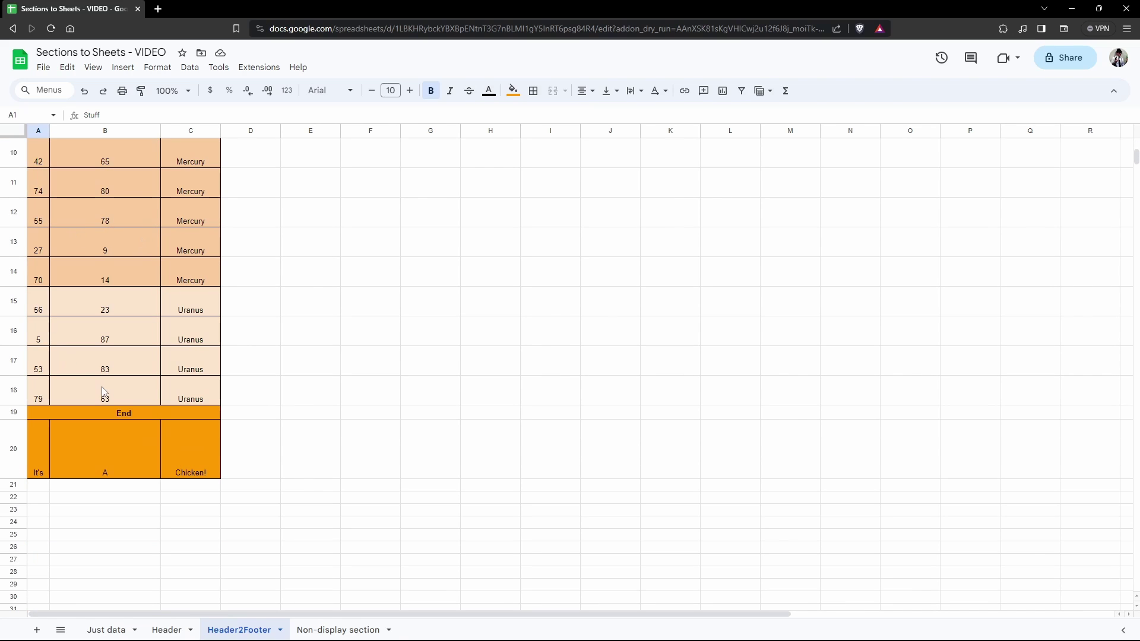
scroll(102, 386, "up", 5)
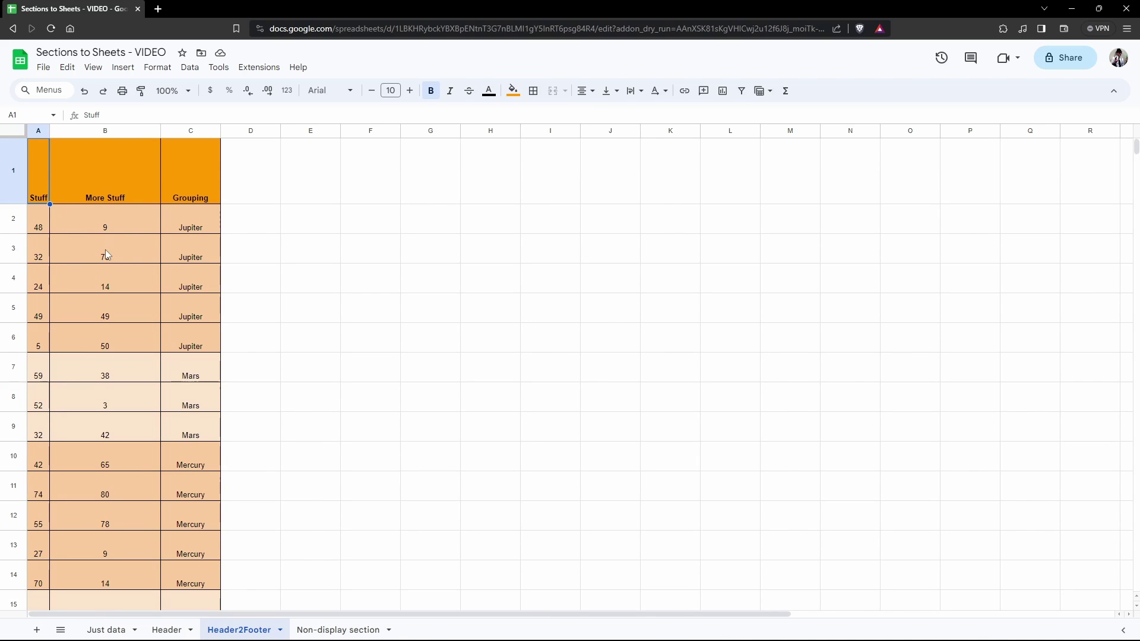
scroll(105, 249, "down", 3)
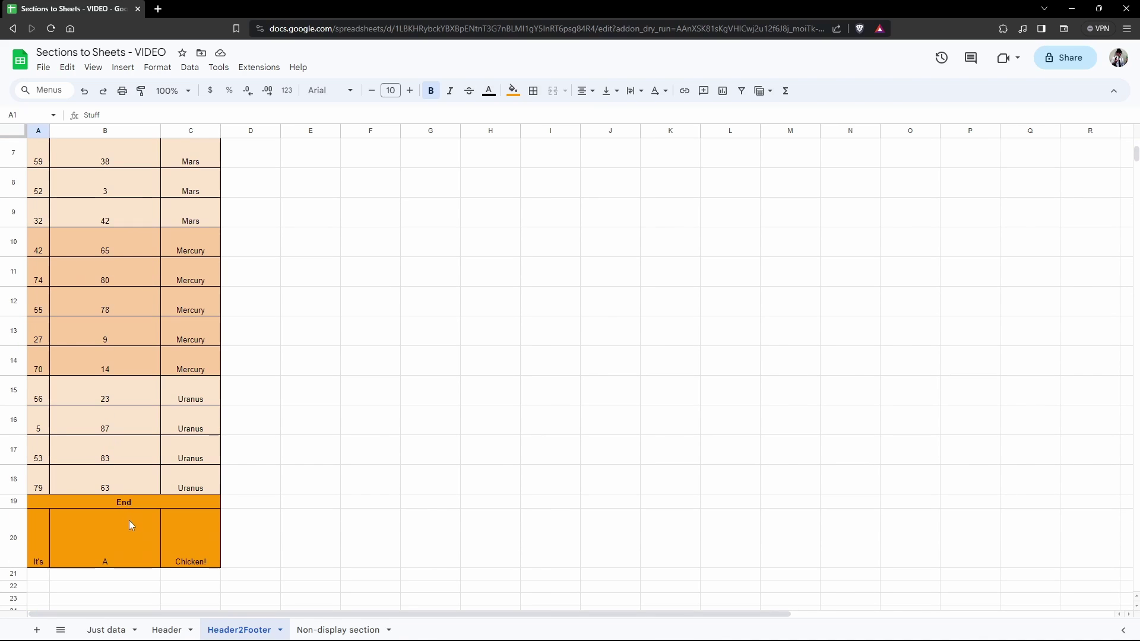
Step: Inspect the merged End footer row and empty cell A21, then scroll back to row 1
left_click(79, 503)
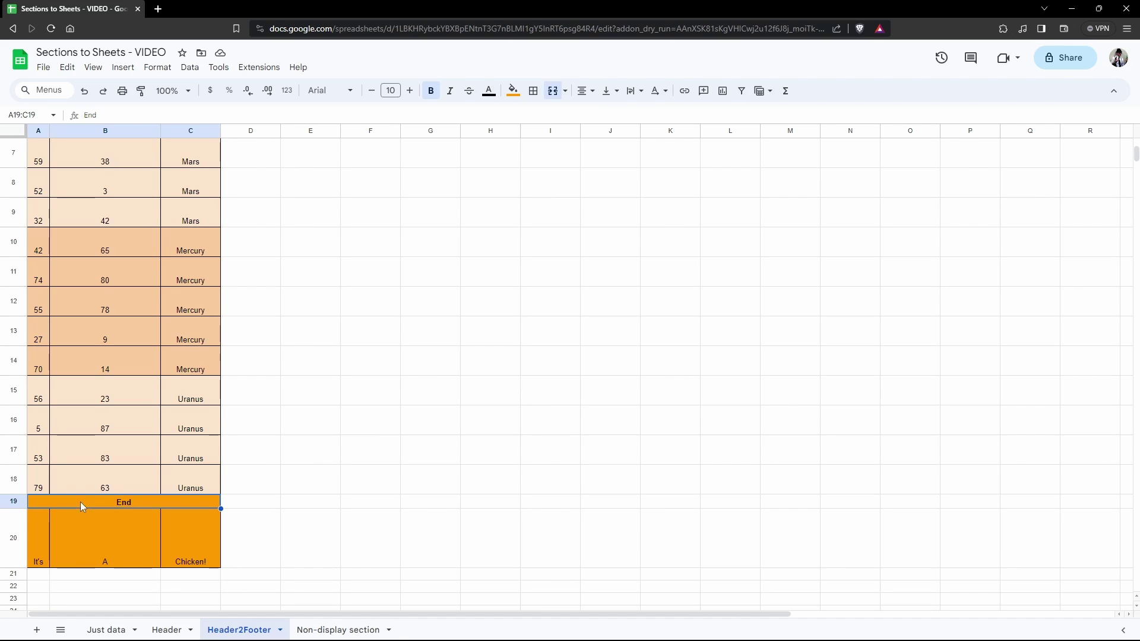
scroll(89, 561, "down", 2)
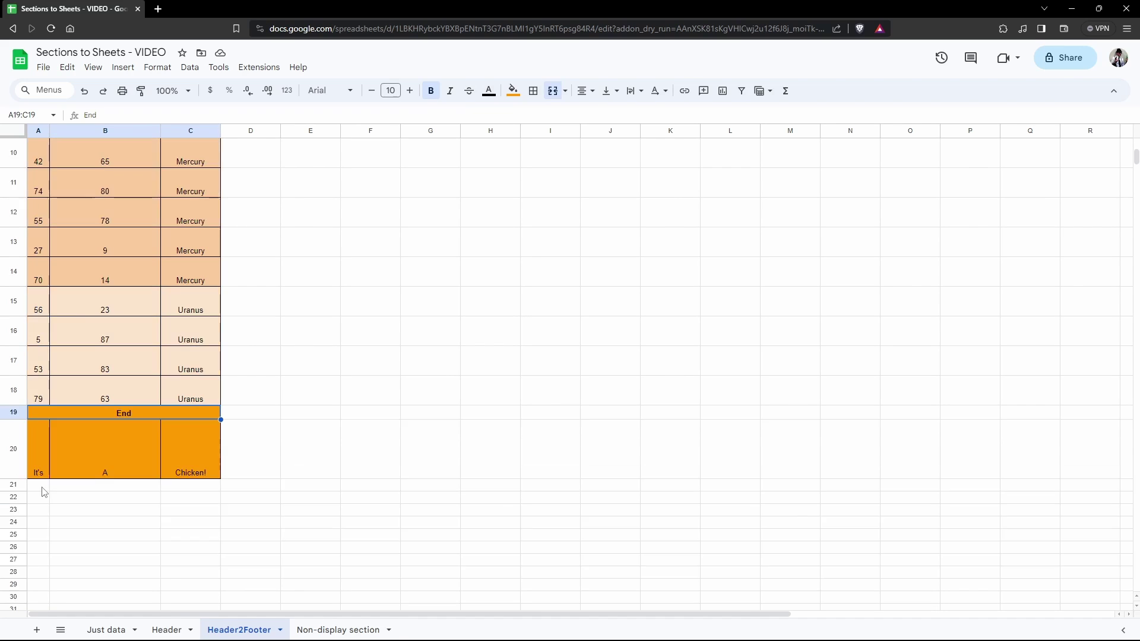
left_click(38, 486)
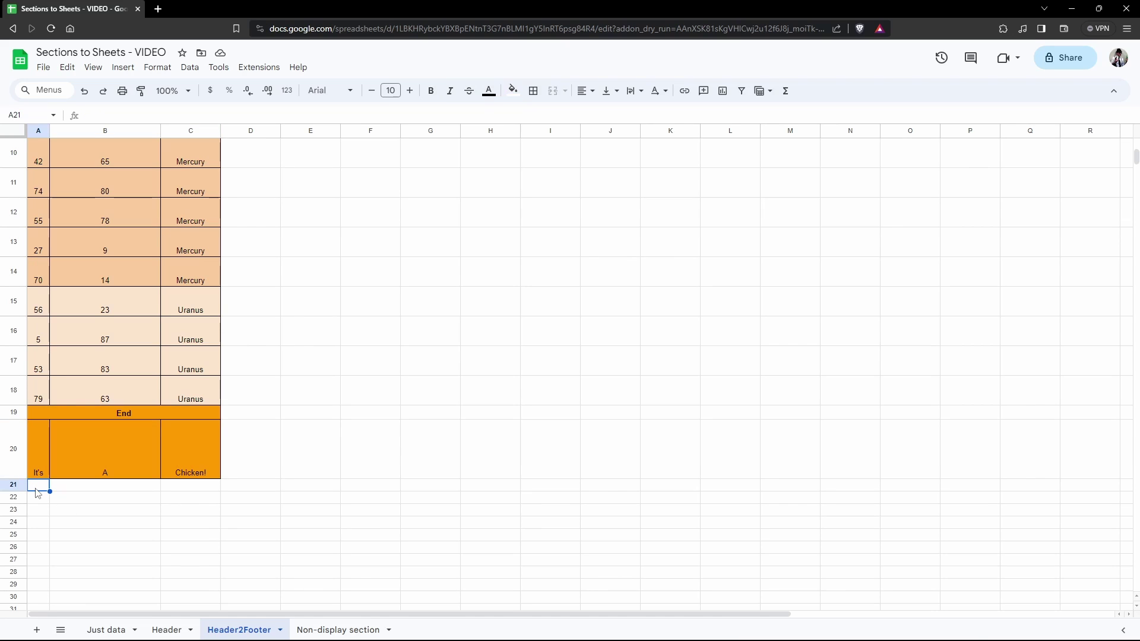
scroll(37, 493, "down", 6)
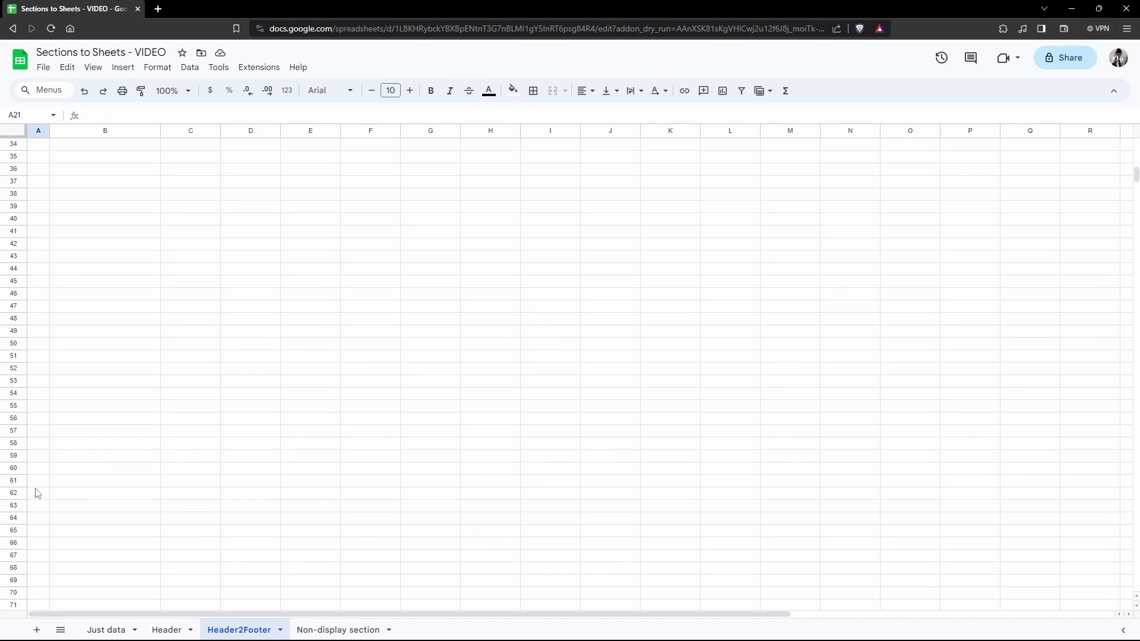
scroll(37, 493, "up", 9)
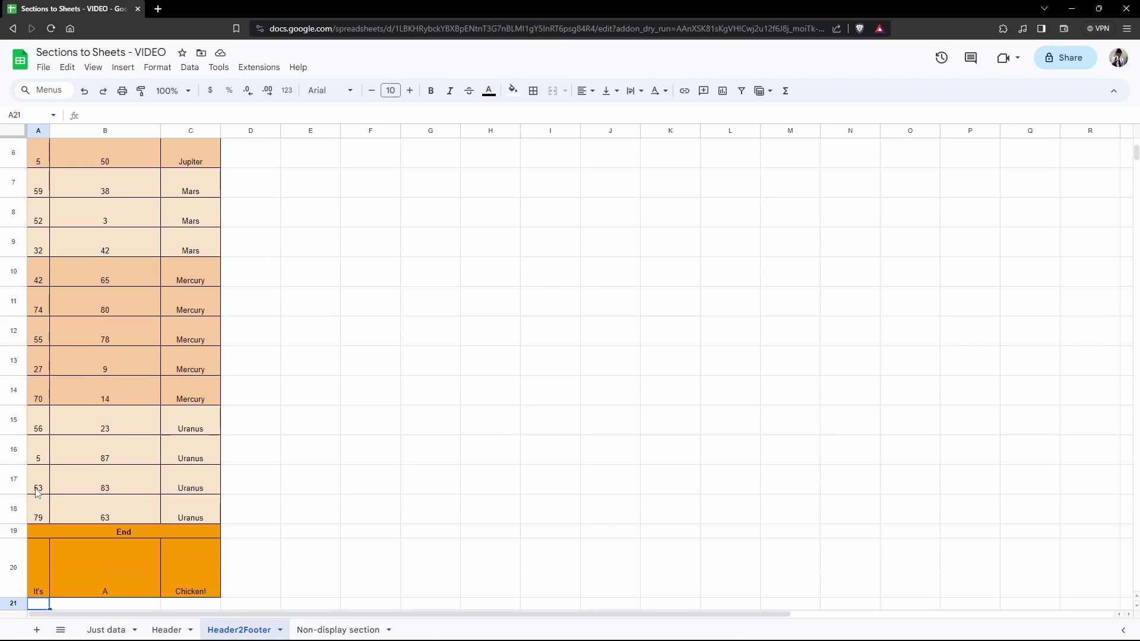
scroll(36, 493, "up", 2)
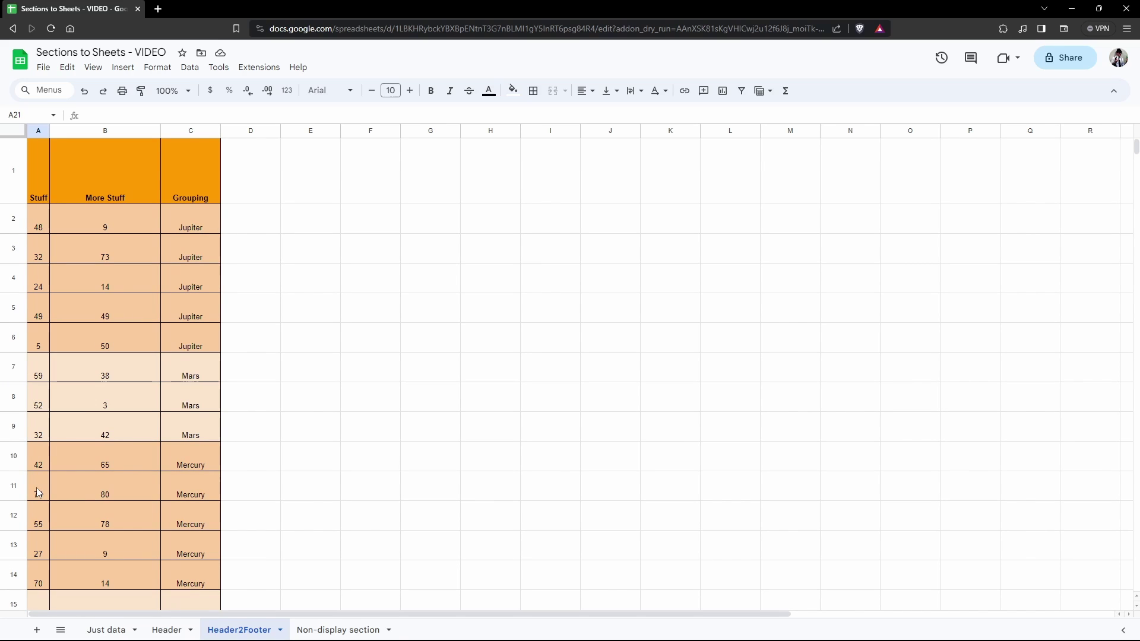
left_click(383, 199)
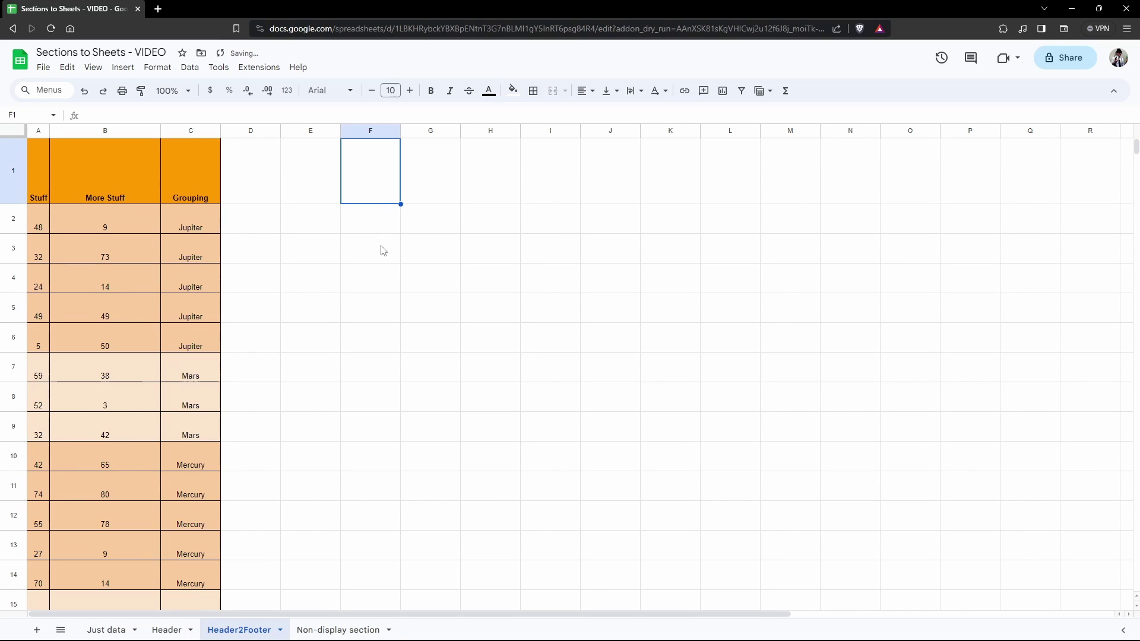
type("asd")
left_click(397, 274)
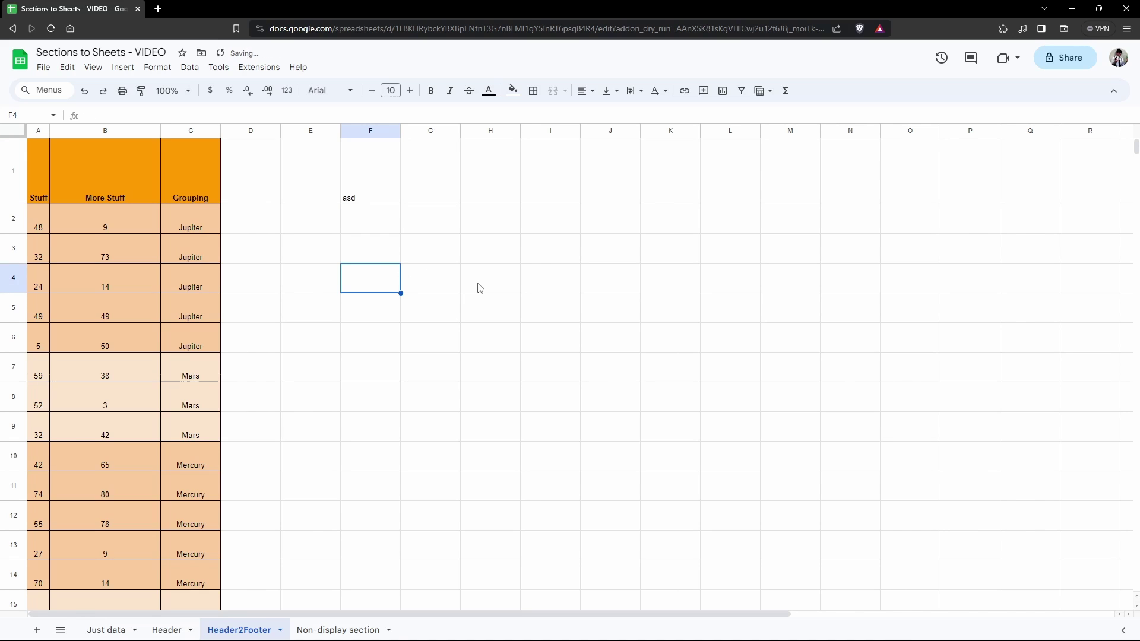
left_click(490, 290)
type("asd")
left_click(596, 290)
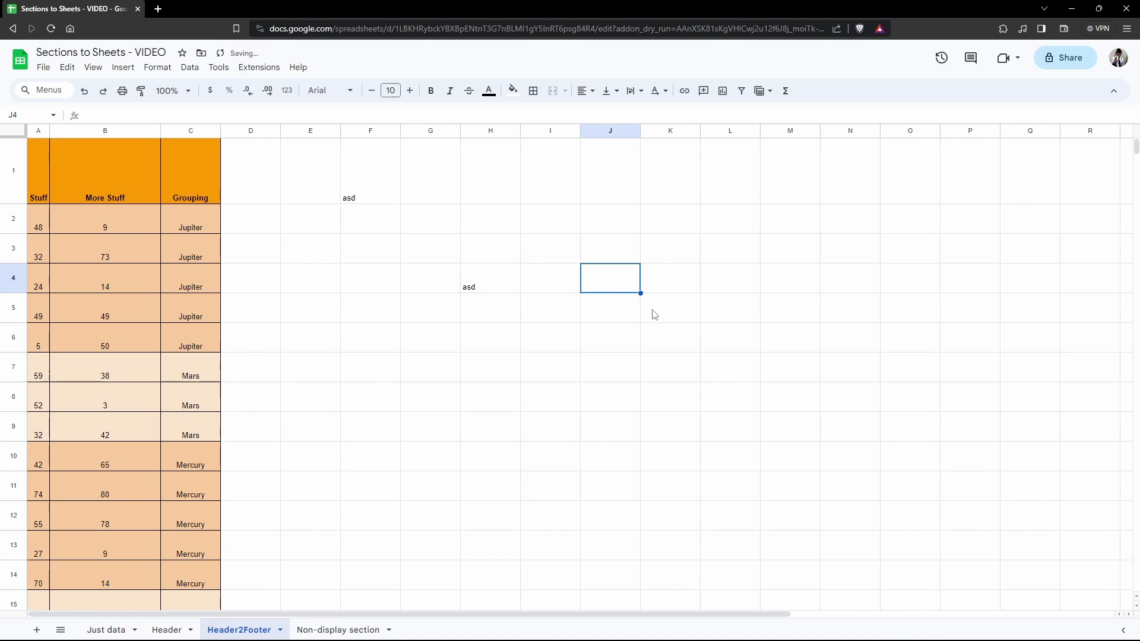
type("sasd")
scroll(583, 350, "down", 4)
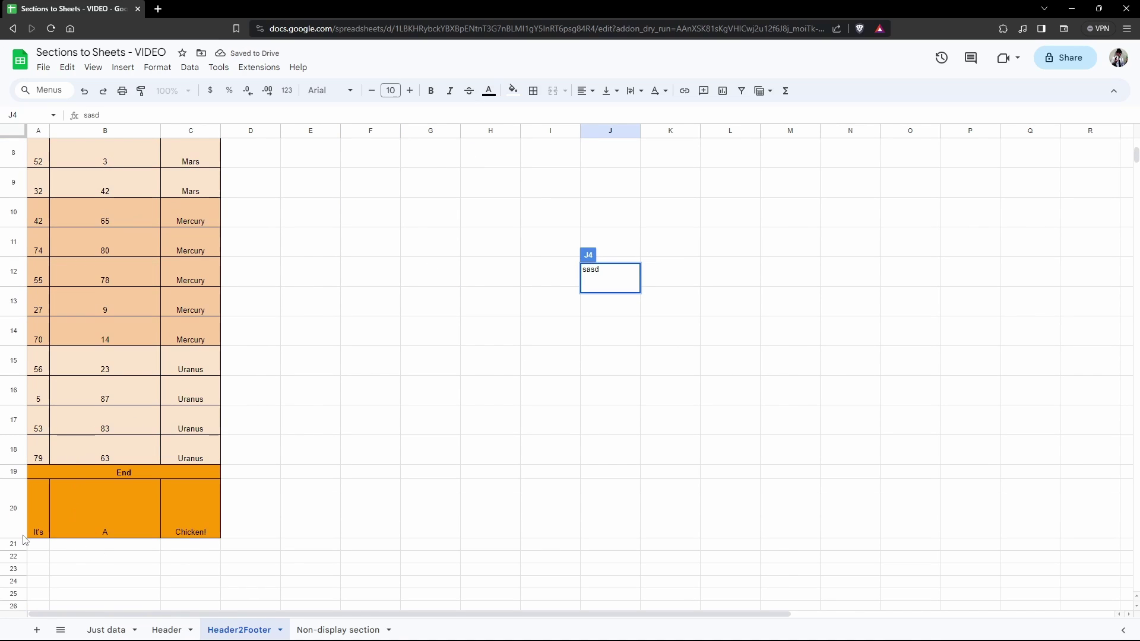
scroll(593, 384, "up", 4)
key("Return")
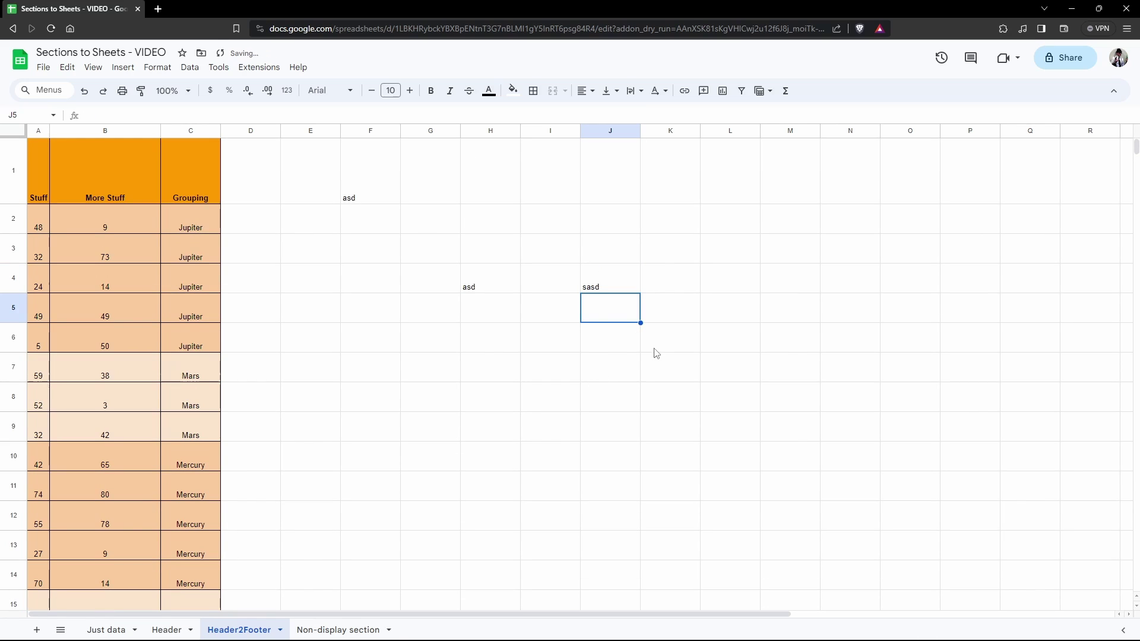
left_click(370, 200)
left_click(640, 292, "shift")
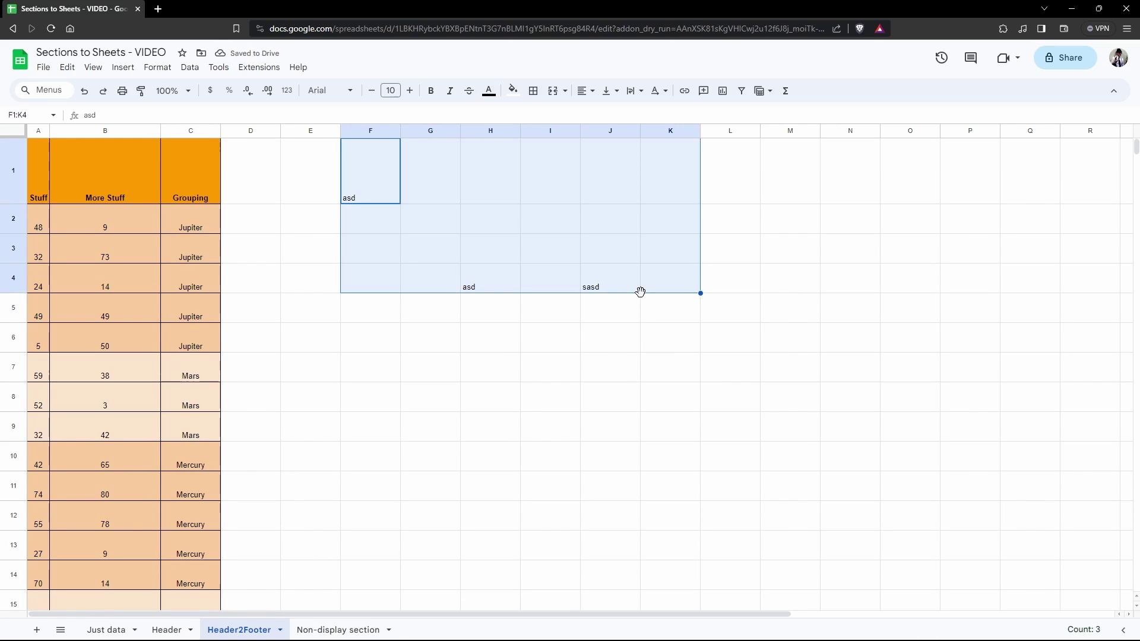
key("Delete")
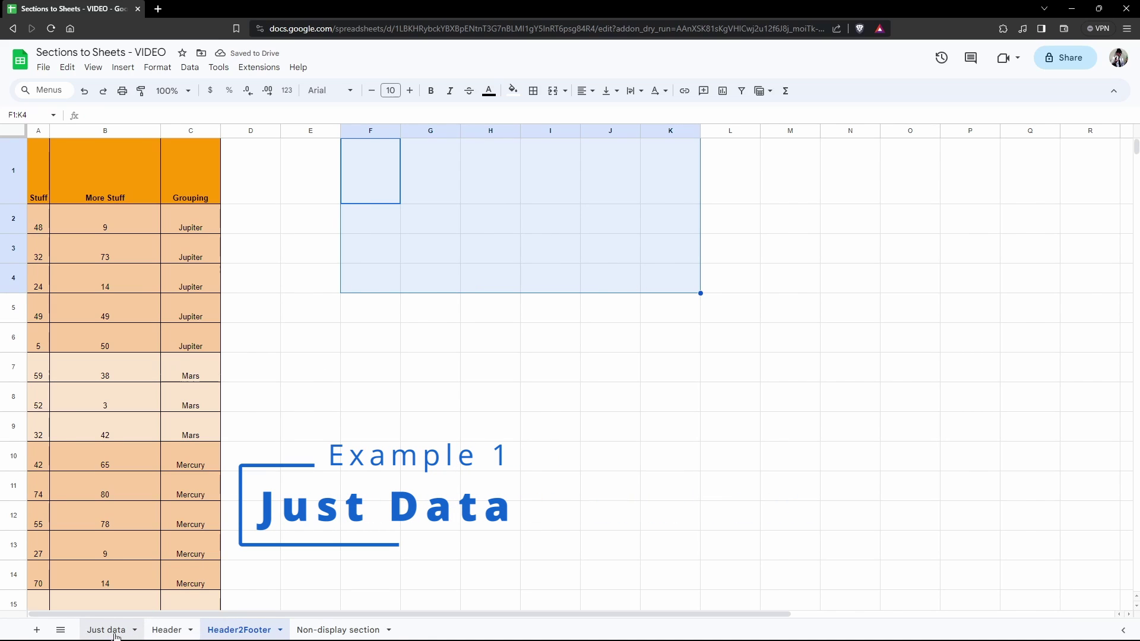
Step: On the Just data sheet, launch Extensions > Sections to sheets and select column C
left_click(113, 631)
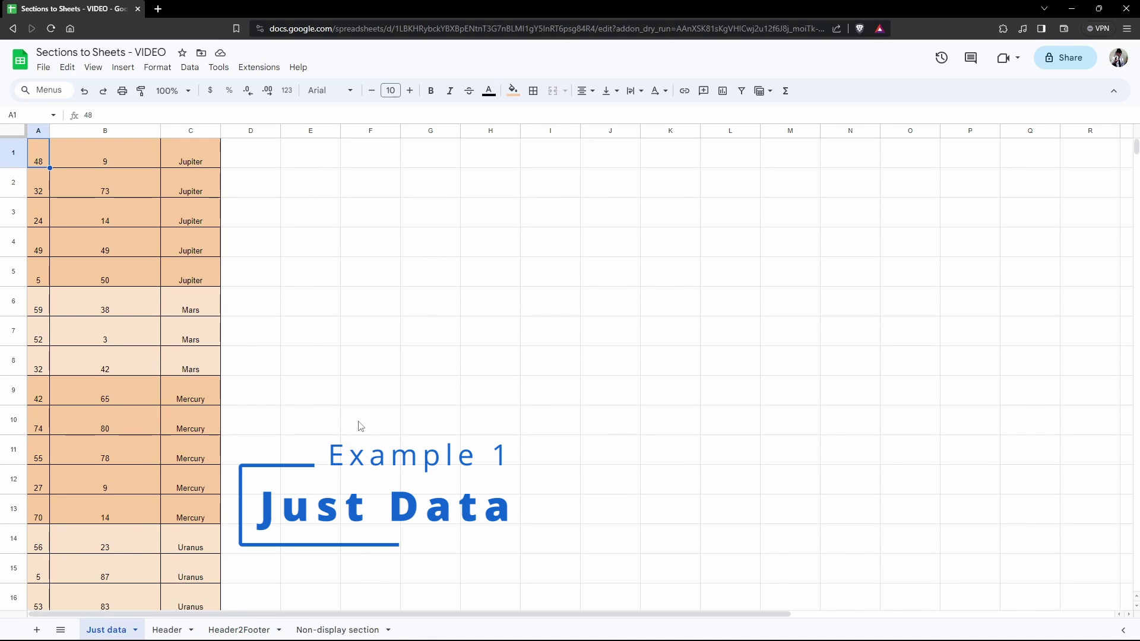
scroll(119, 201, "down", 3)
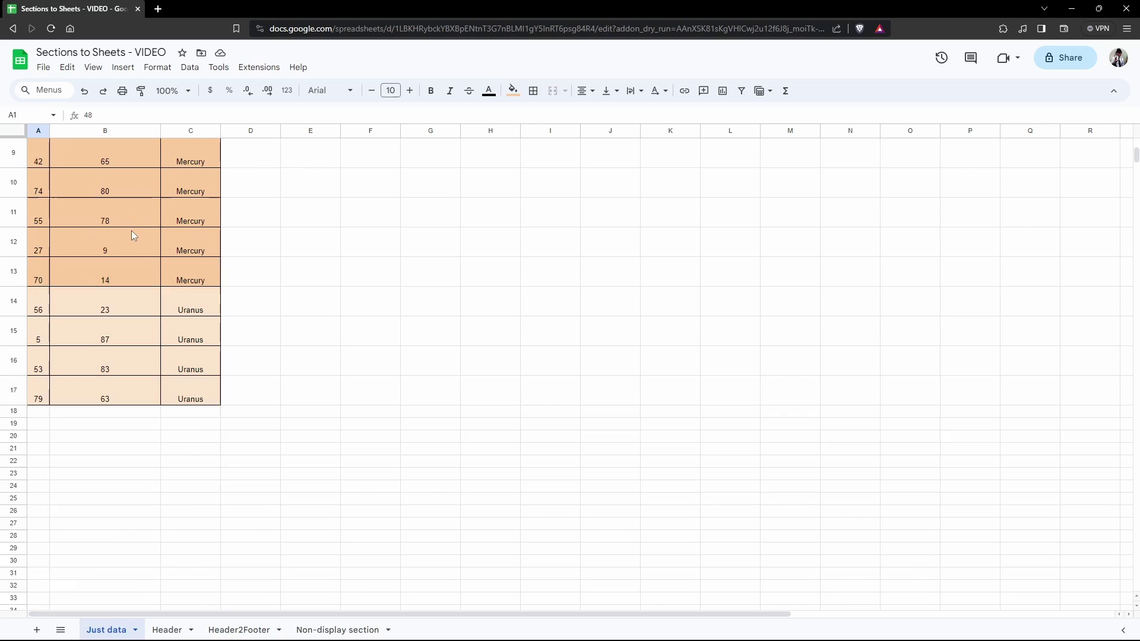
scroll(131, 231, "up", 3)
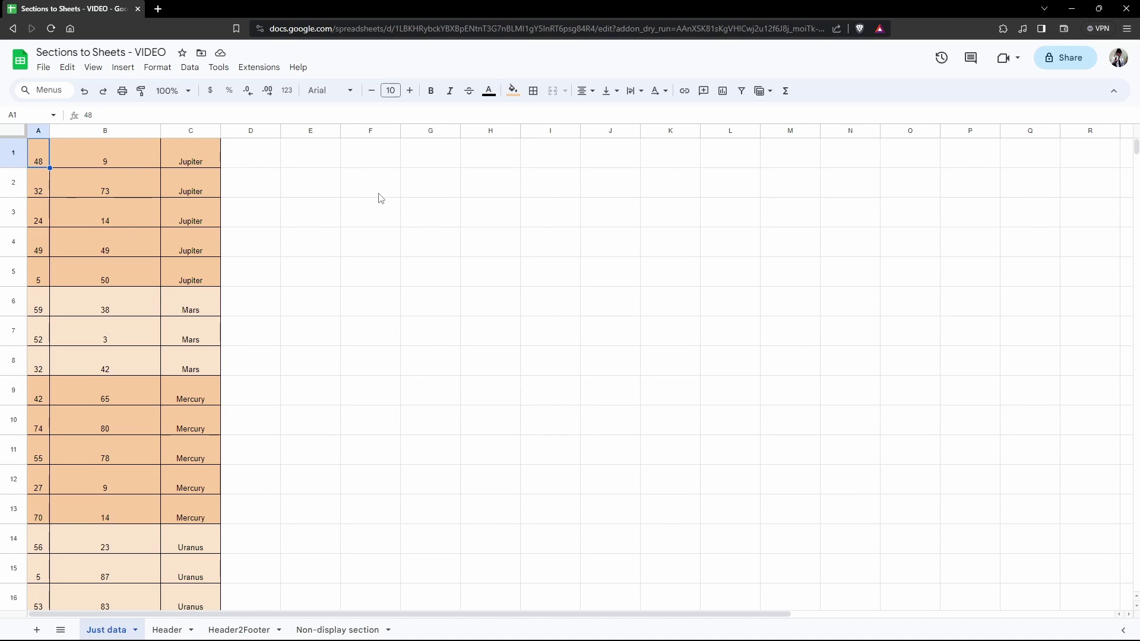
left_click(259, 67)
mouse_move(317, 189)
left_click(469, 188)
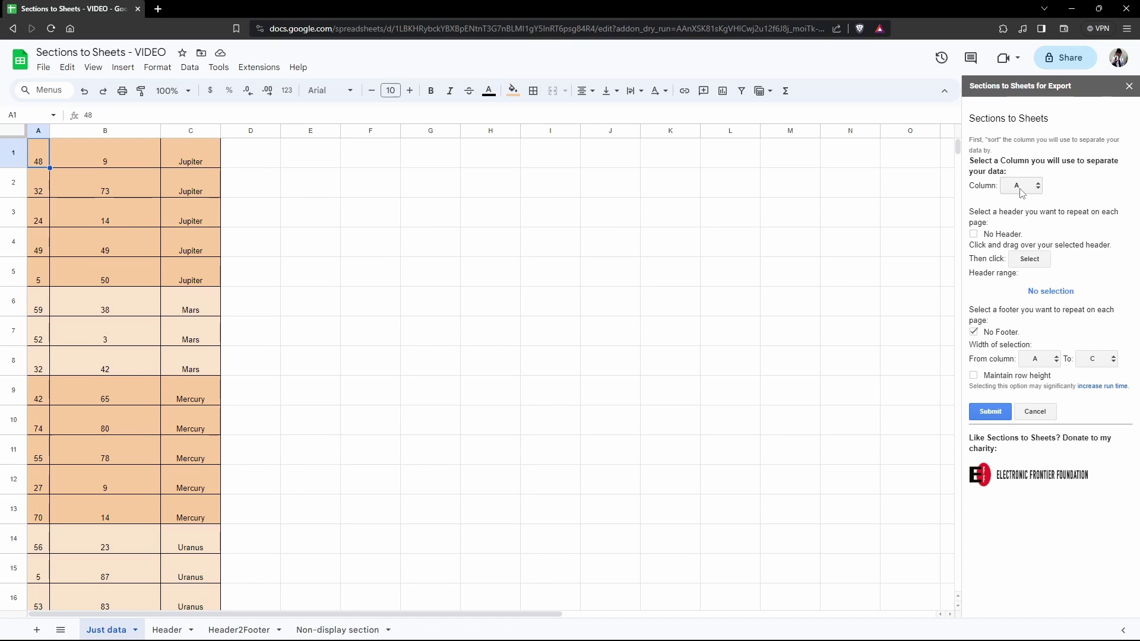
left_click(191, 131)
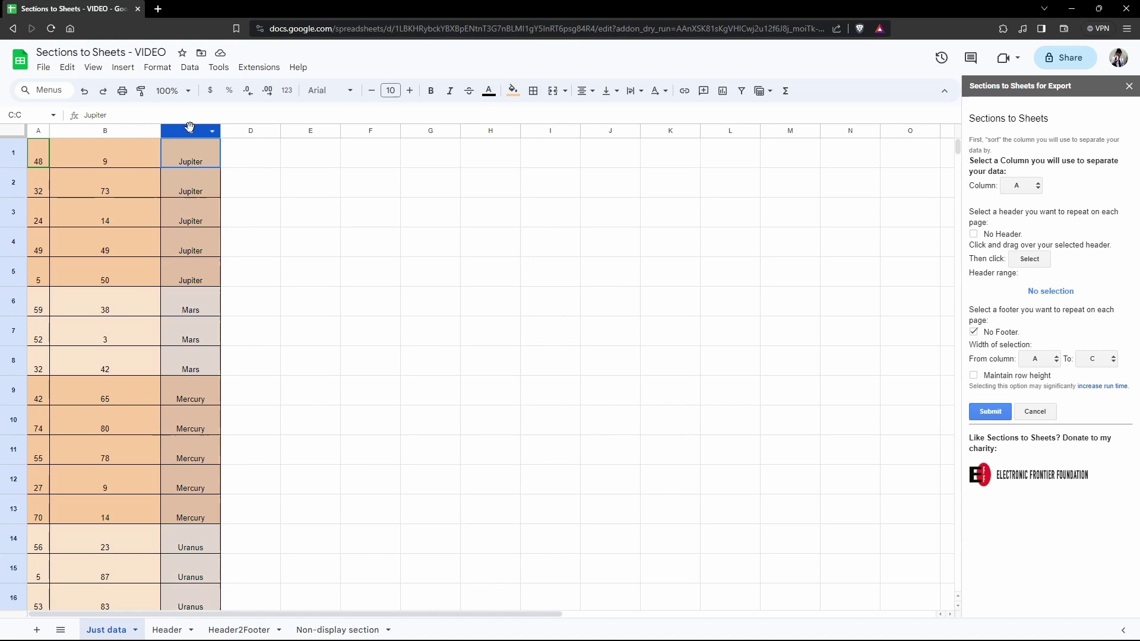
Step: Set the split column to C, tick No Header, and keep the width from column A to C
left_click(172, 161)
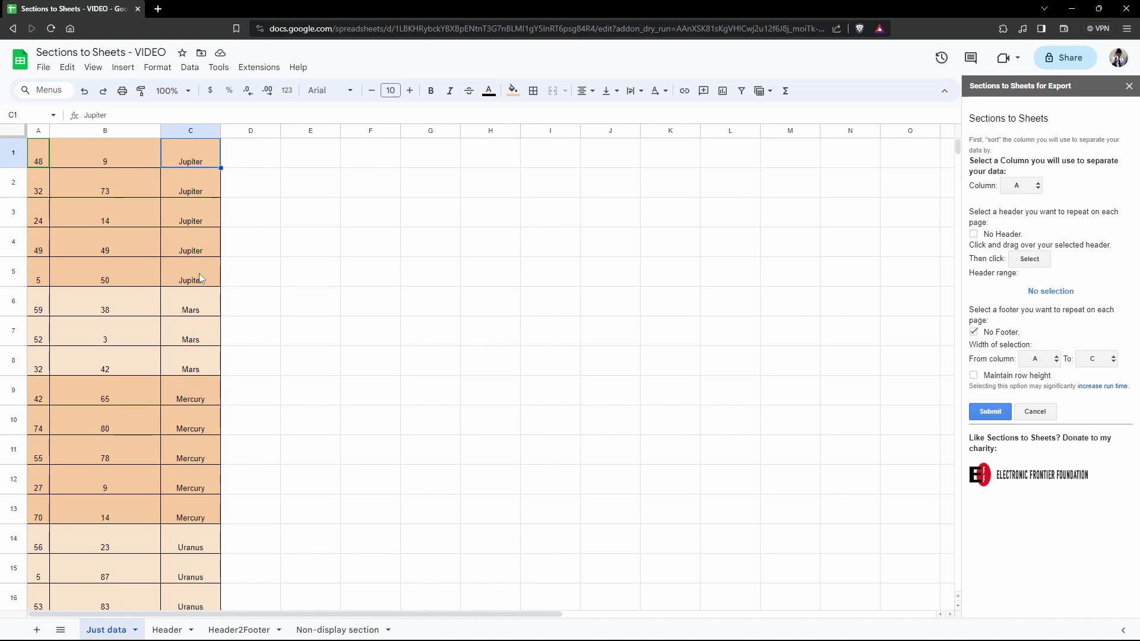
left_click(1017, 187)
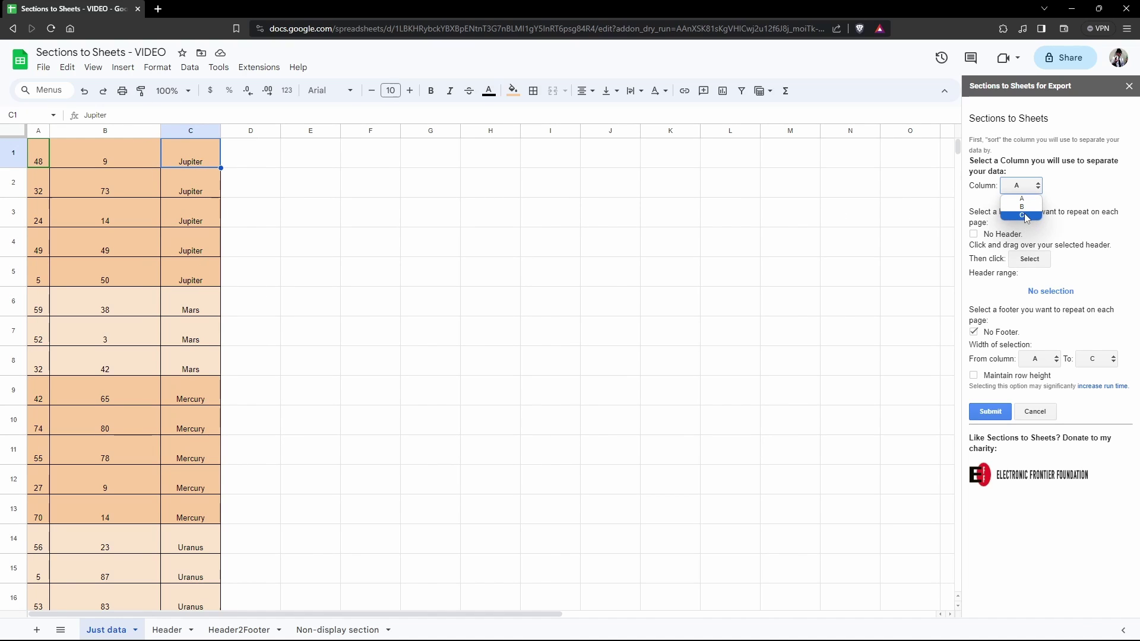
left_click(1019, 216)
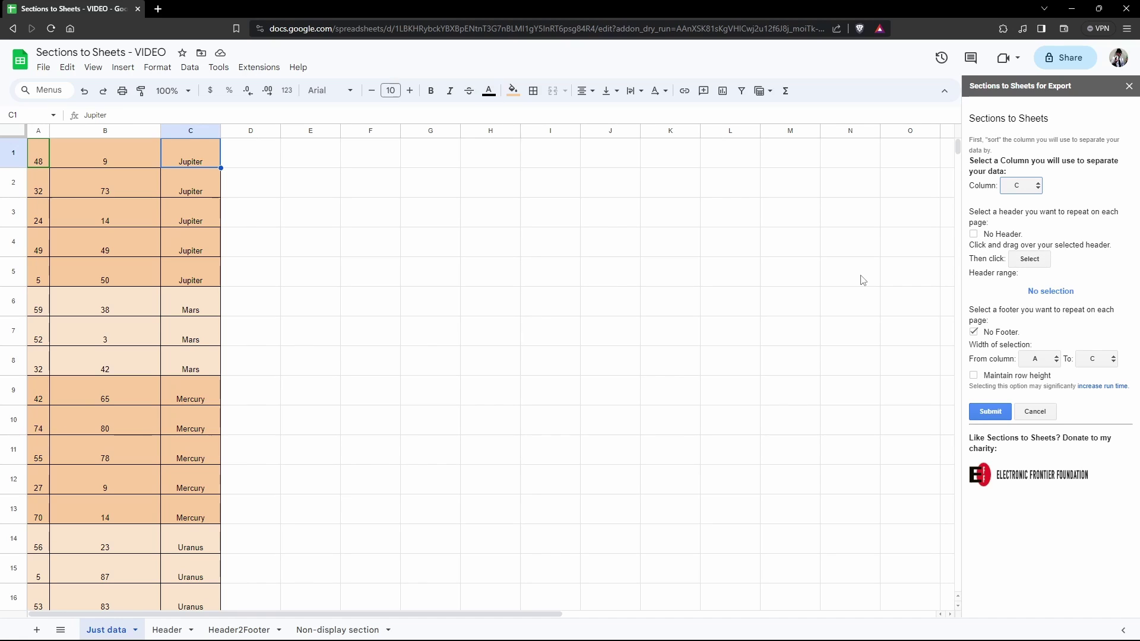
left_click(974, 234)
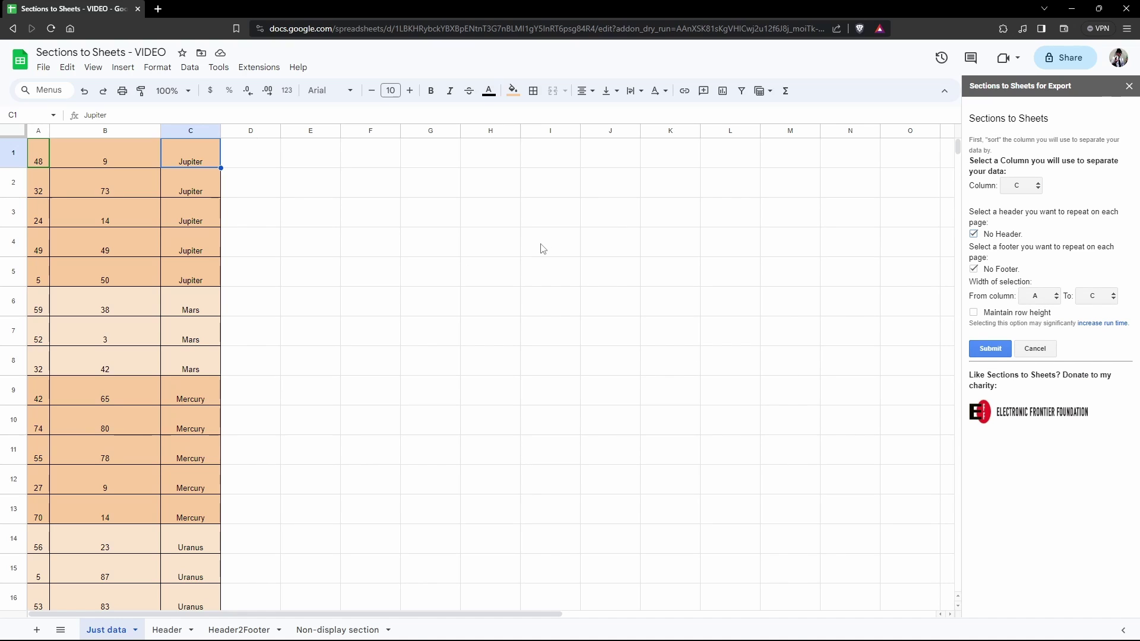
left_click(1044, 300)
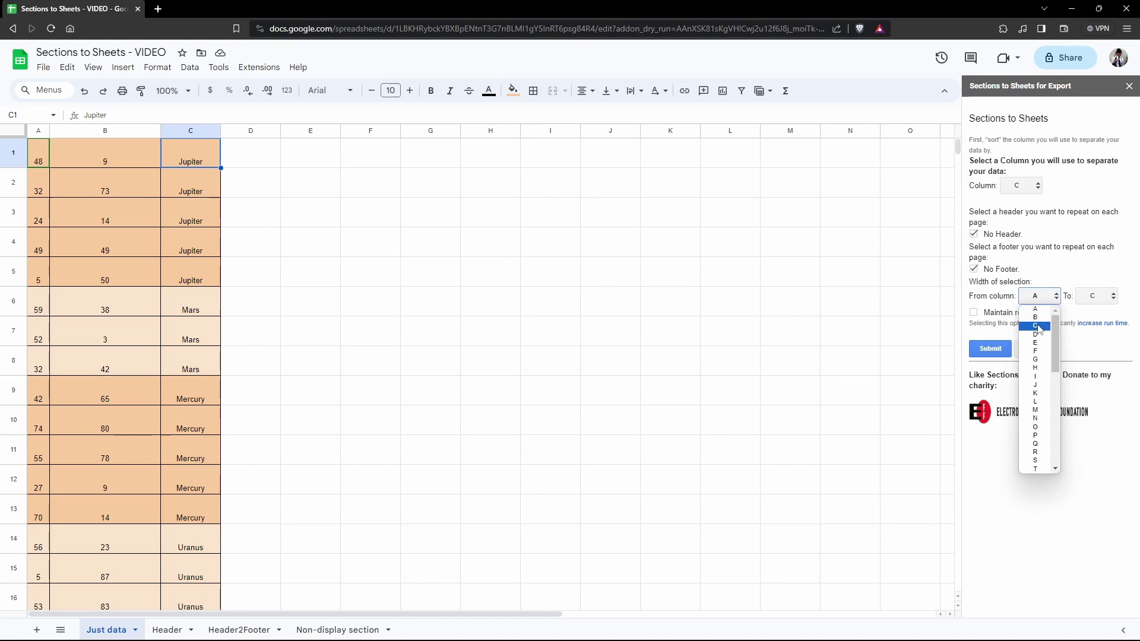
left_click(1036, 317)
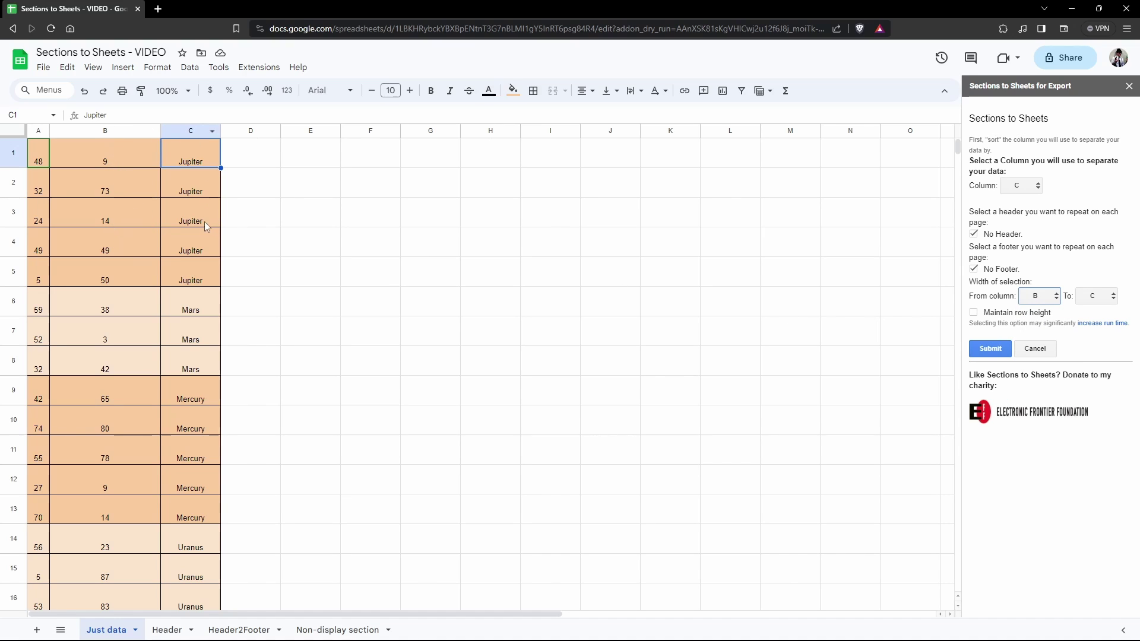
left_click(1035, 300)
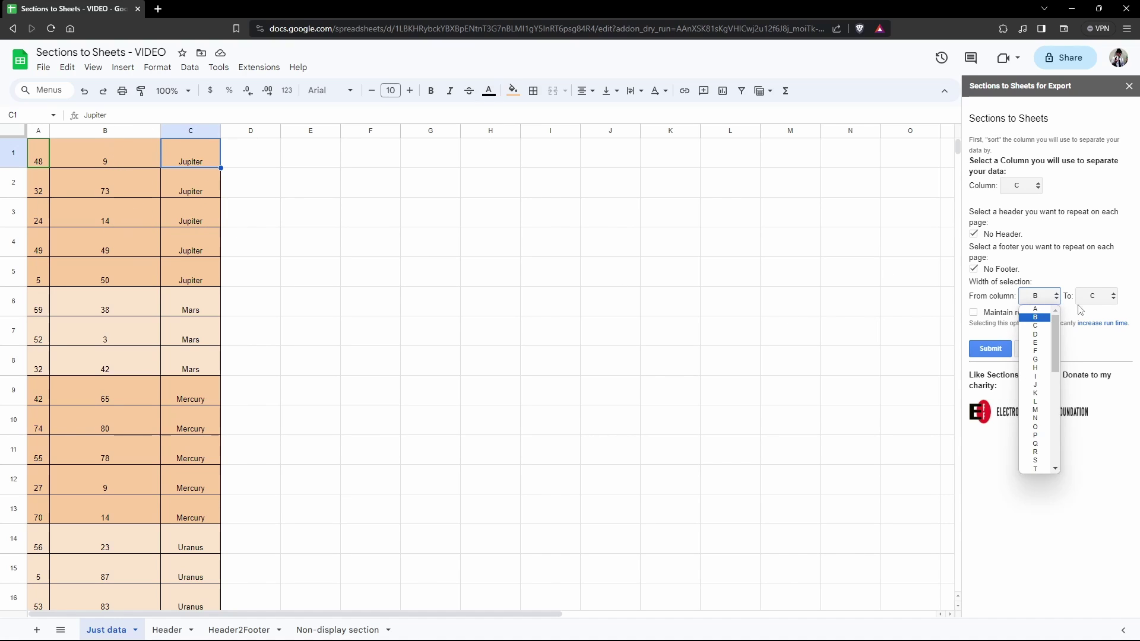
left_click(1036, 310)
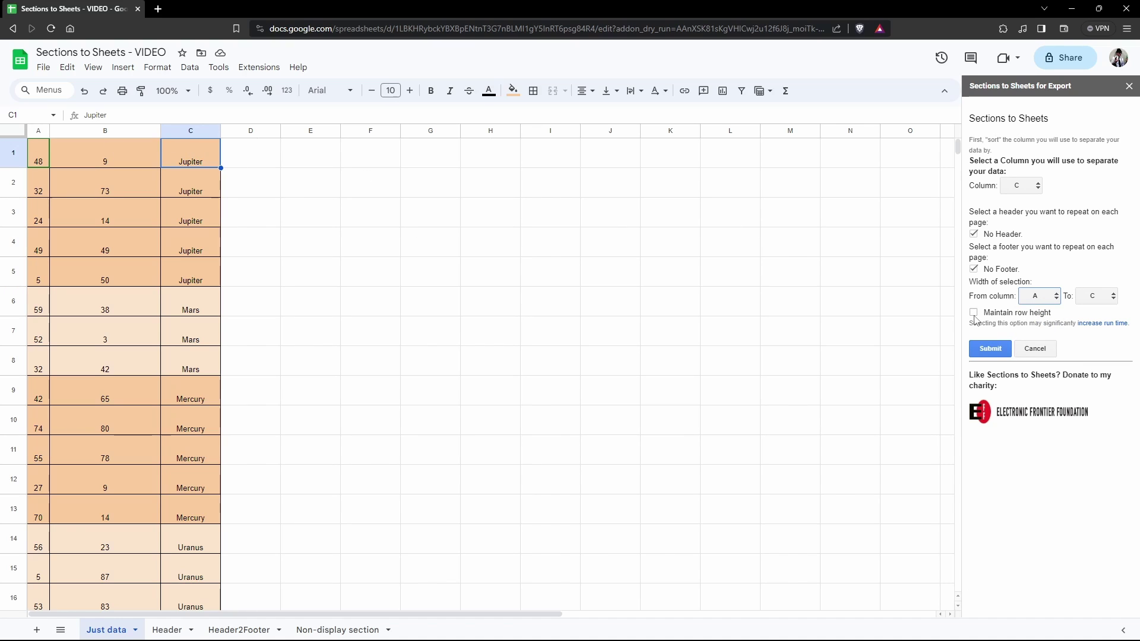
Step: Check row 1's height through Resize row, then cancel without changing it
left_click(13, 151)
right_click(14, 150)
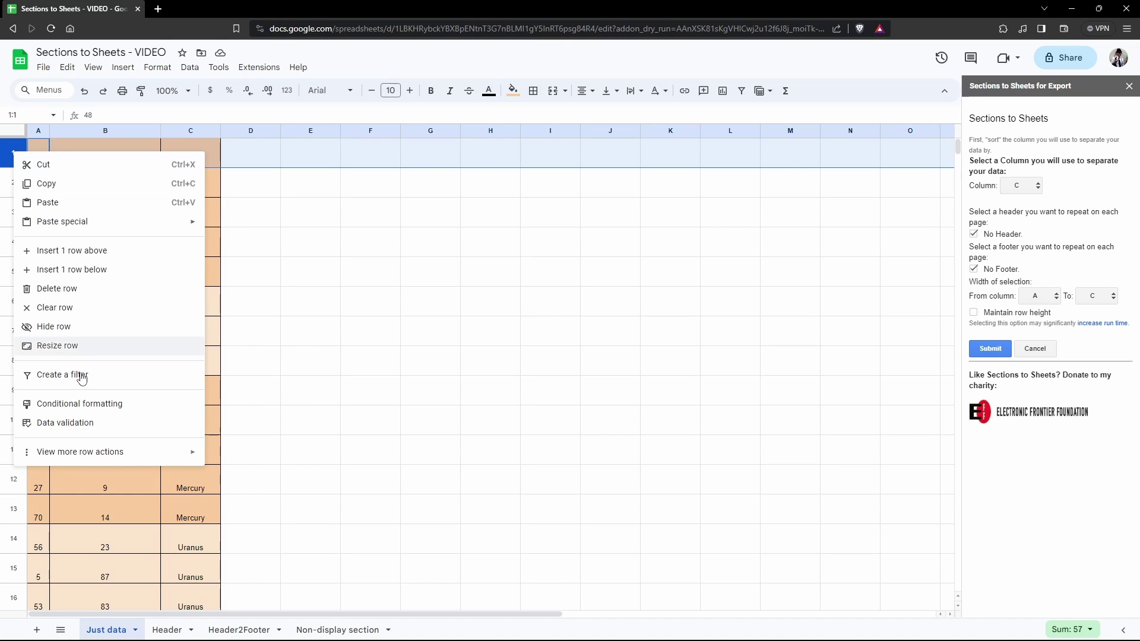
left_click(69, 351)
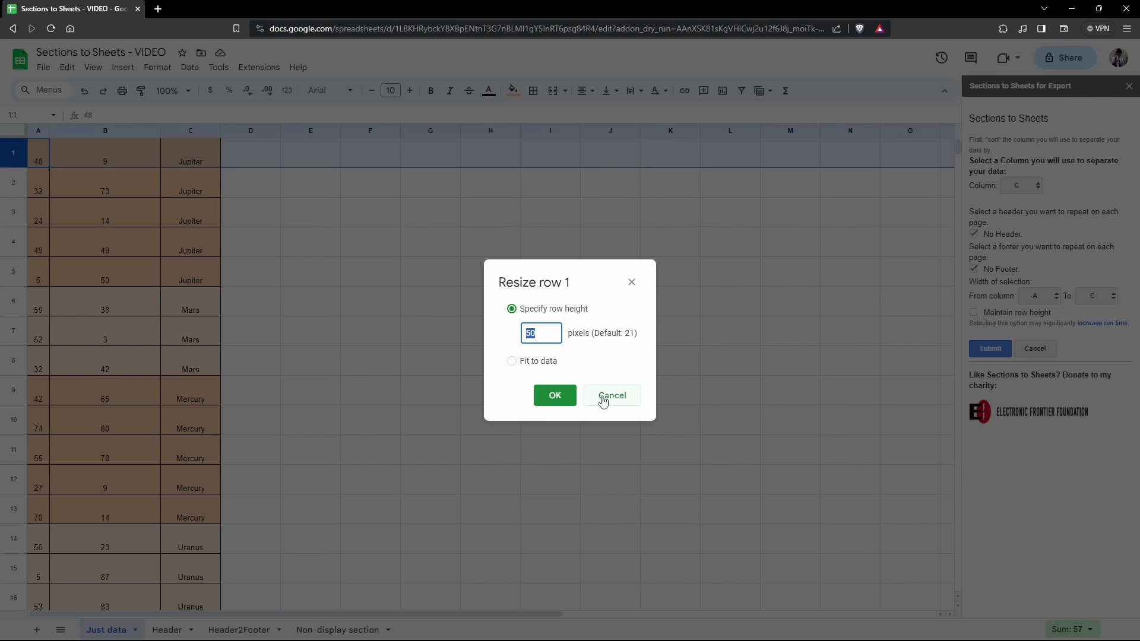
left_click(603, 402)
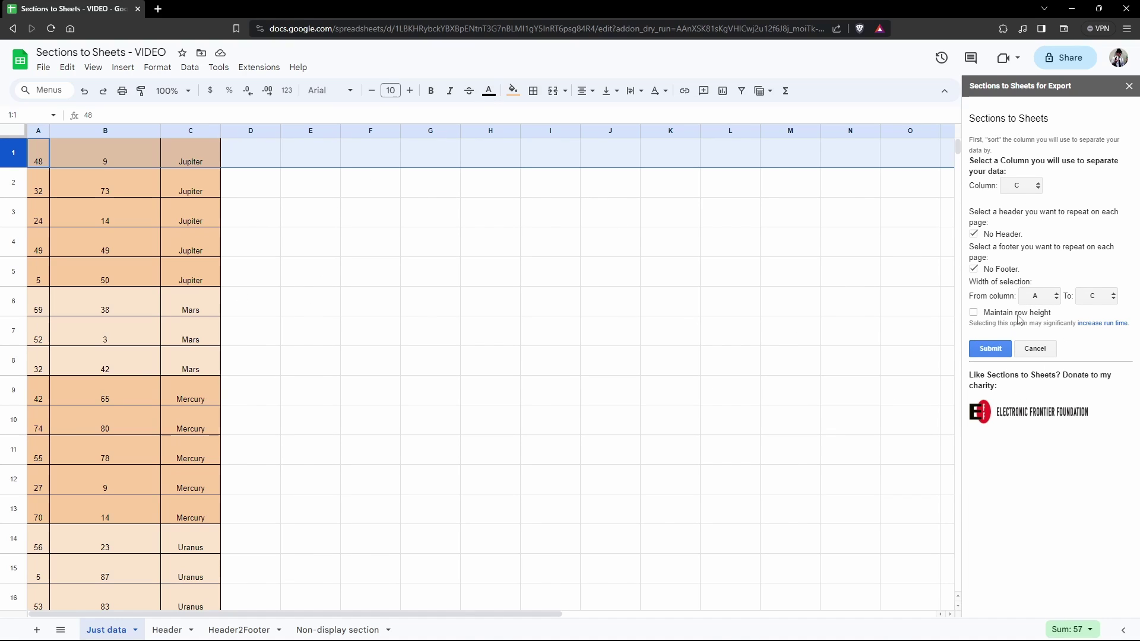
Step: Run the Just data split and switch to the new VIDEO-bySections file
left_click(991, 349)
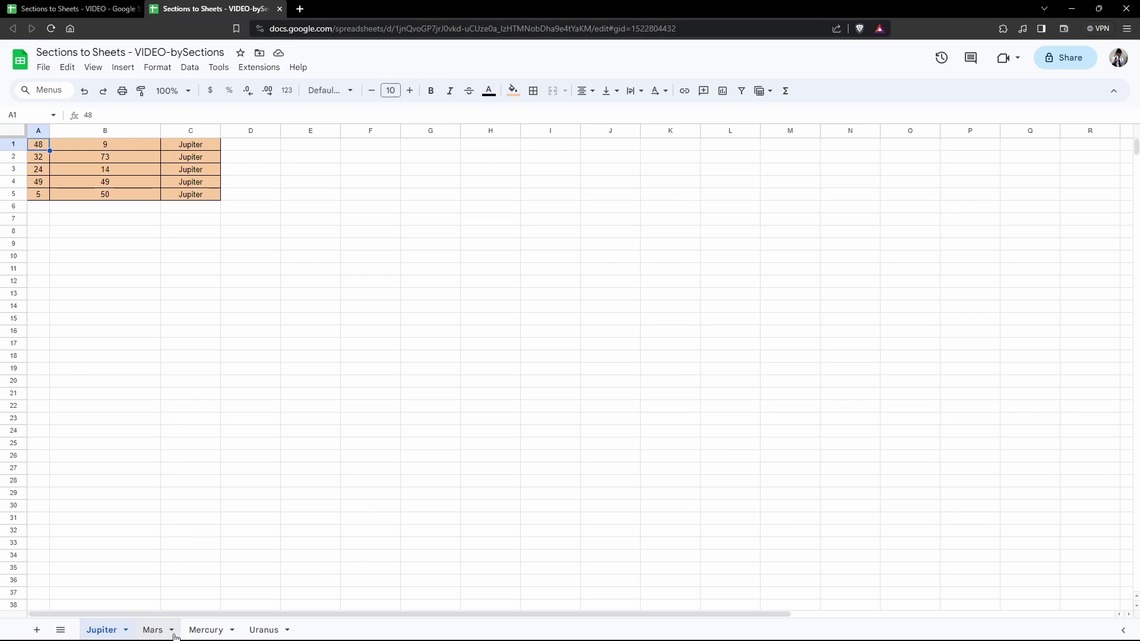
left_click(71, 8)
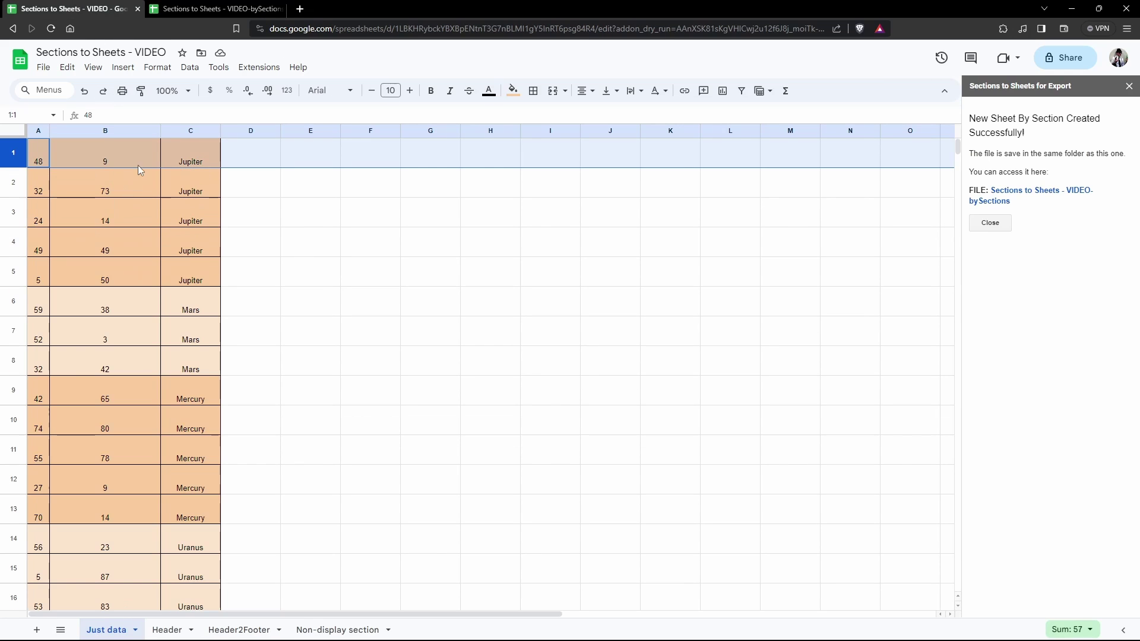
key("ctrl+Tab")
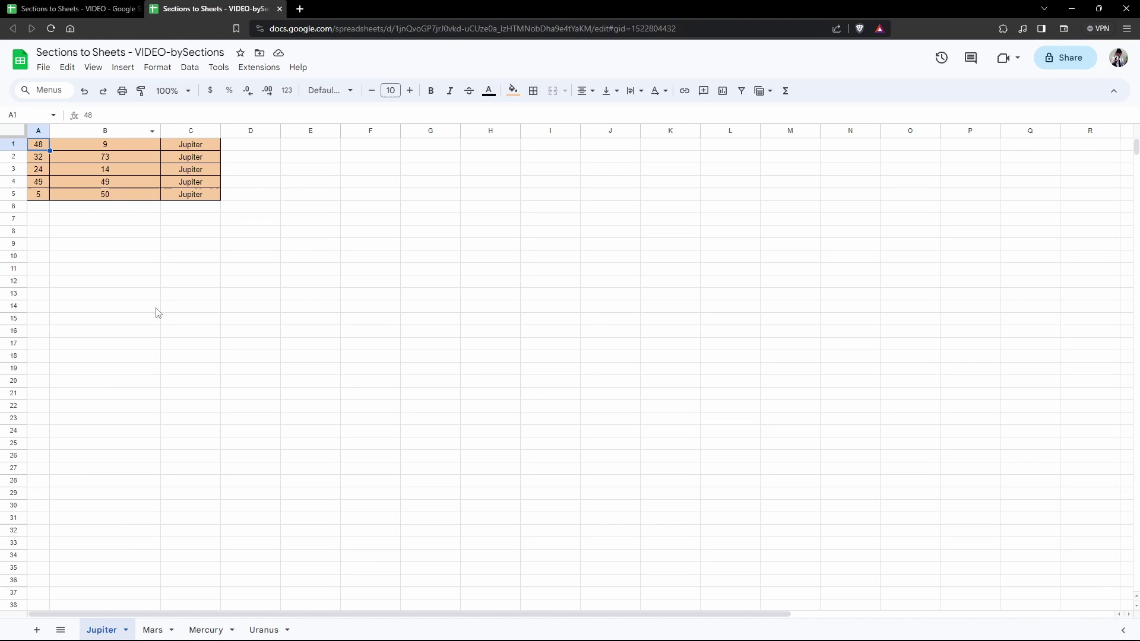
Step: View the Mars, Mercury and Uranus tabs, then go back to the original spreadsheet
left_click(152, 630)
left_click(210, 630)
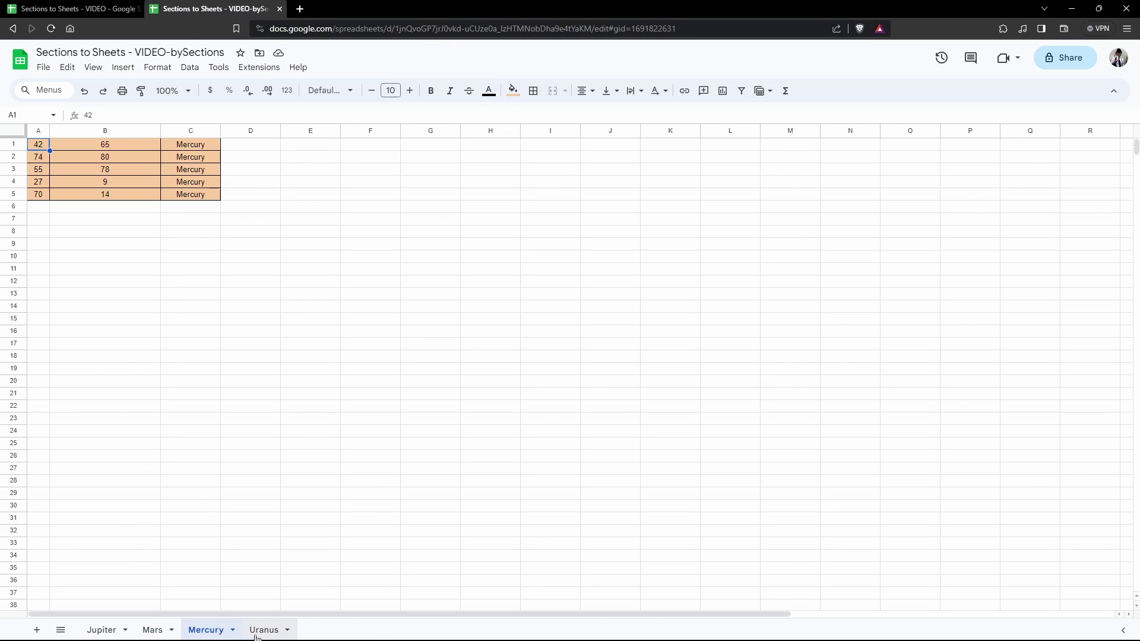
left_click(265, 631)
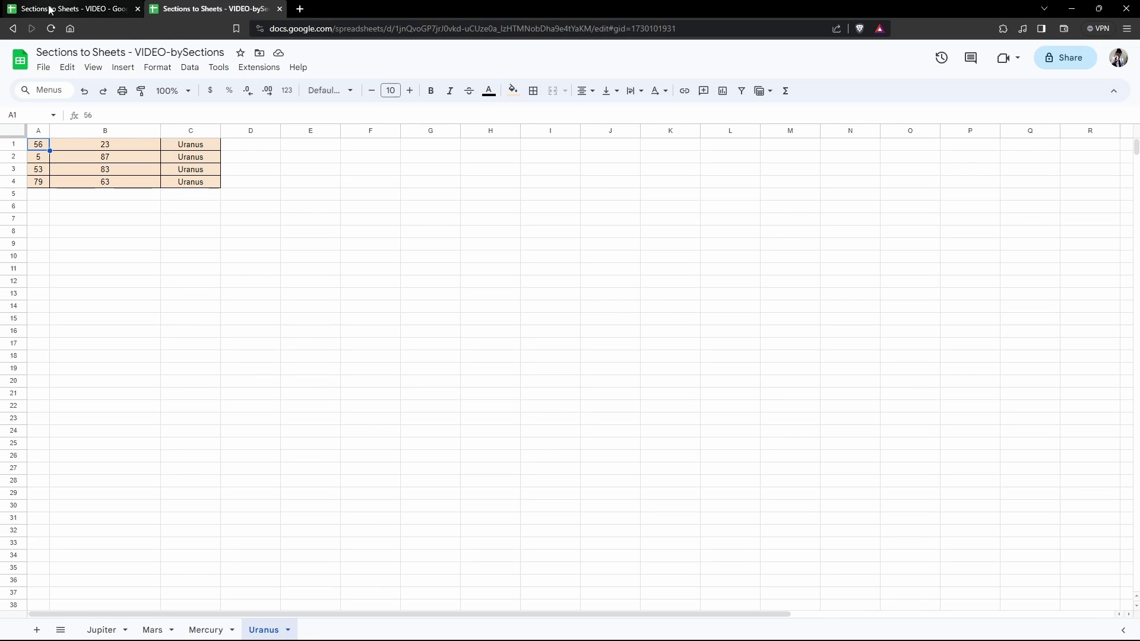
key("ctrl+shift+Tab")
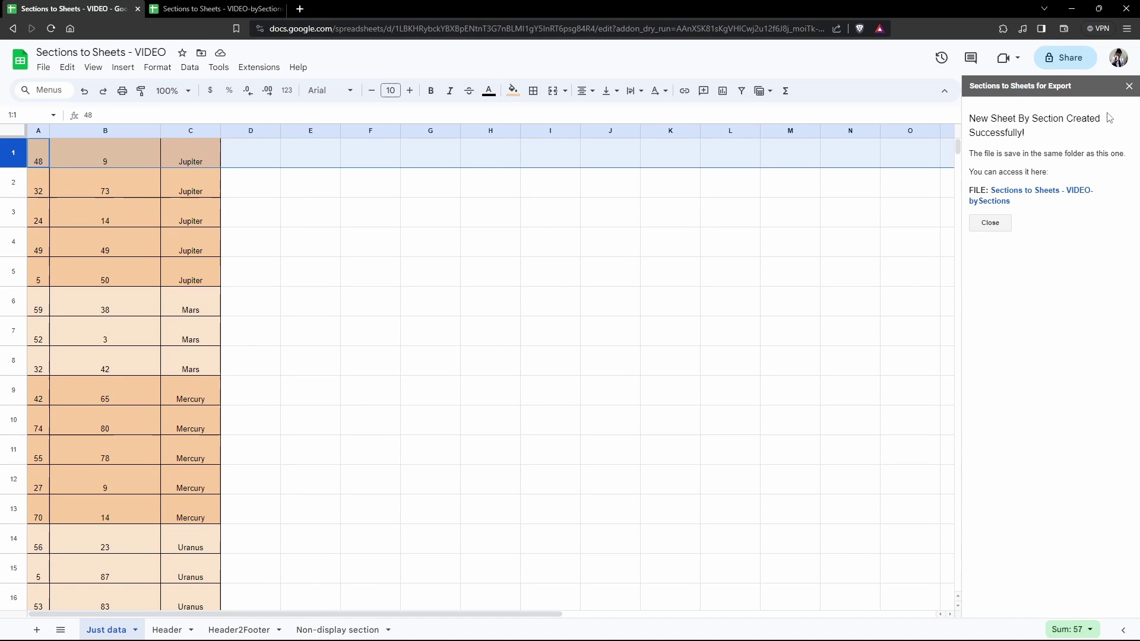
Step: Dismiss the success message, open the Header sheet, and launch Sections to Sheets splitting by column C
left_click(1129, 88)
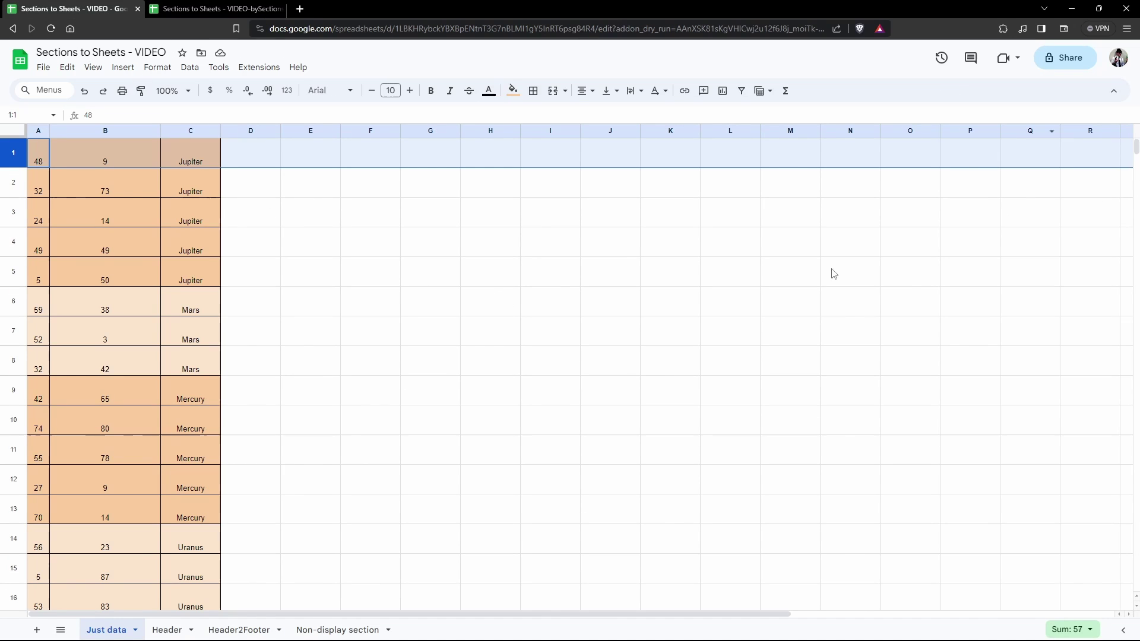
left_click(167, 630)
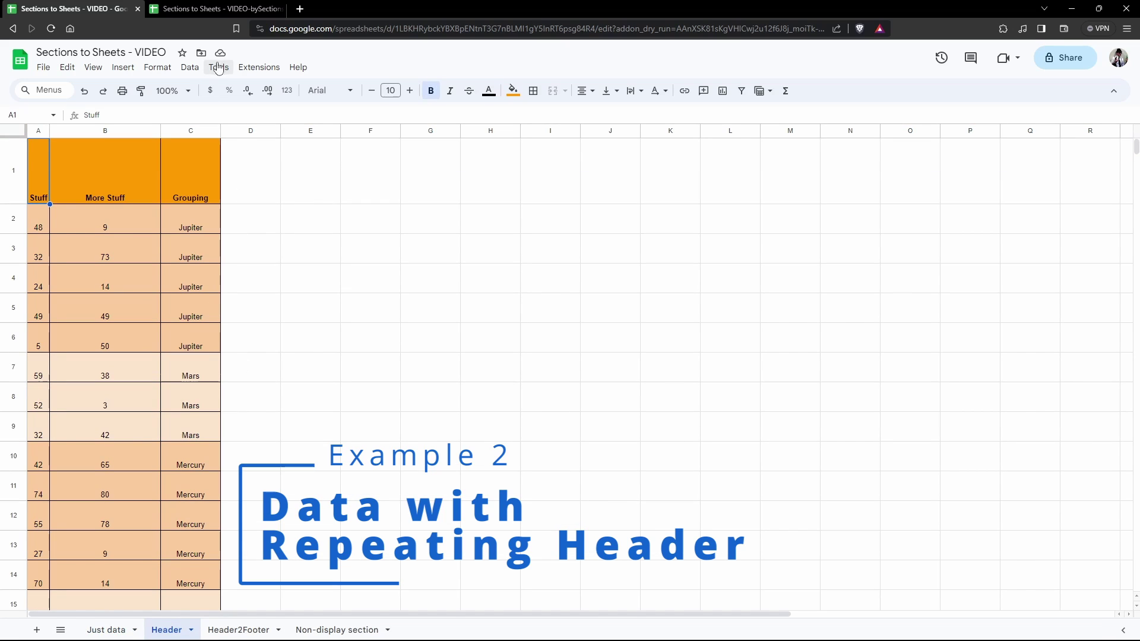
left_click(259, 67)
mouse_move(339, 194)
left_click(555, 196)
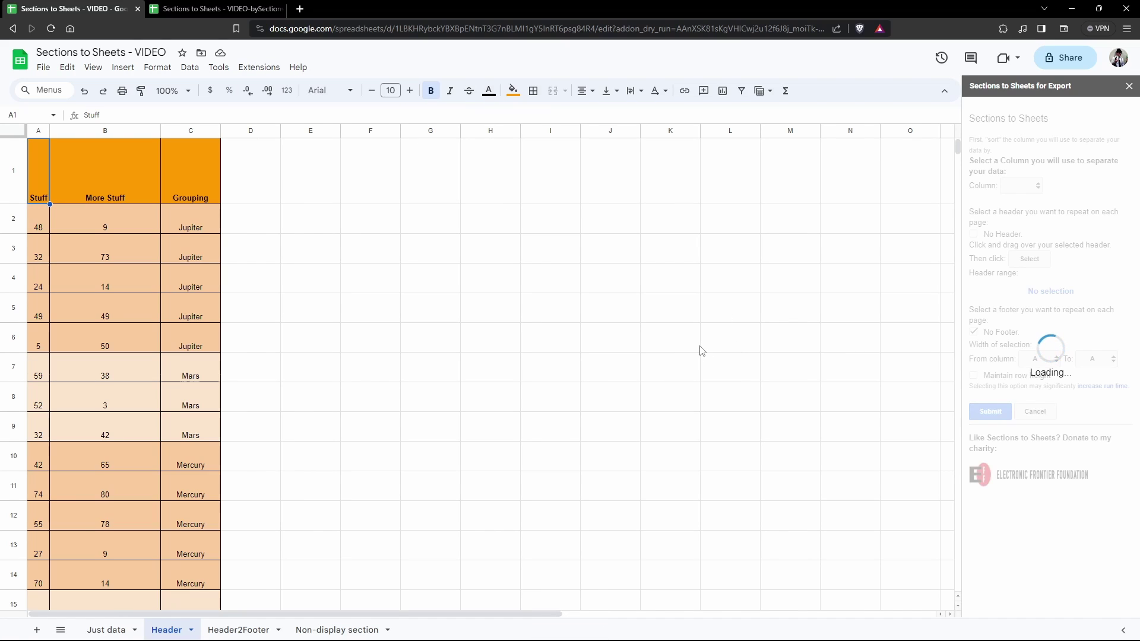
left_click(1014, 189)
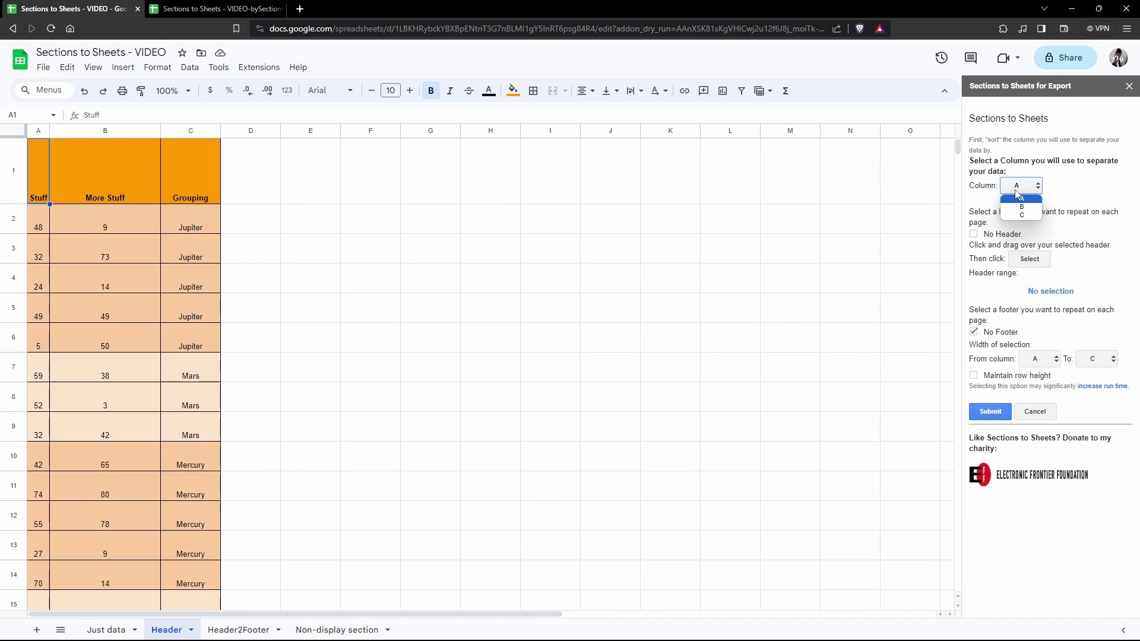
left_click(1016, 218)
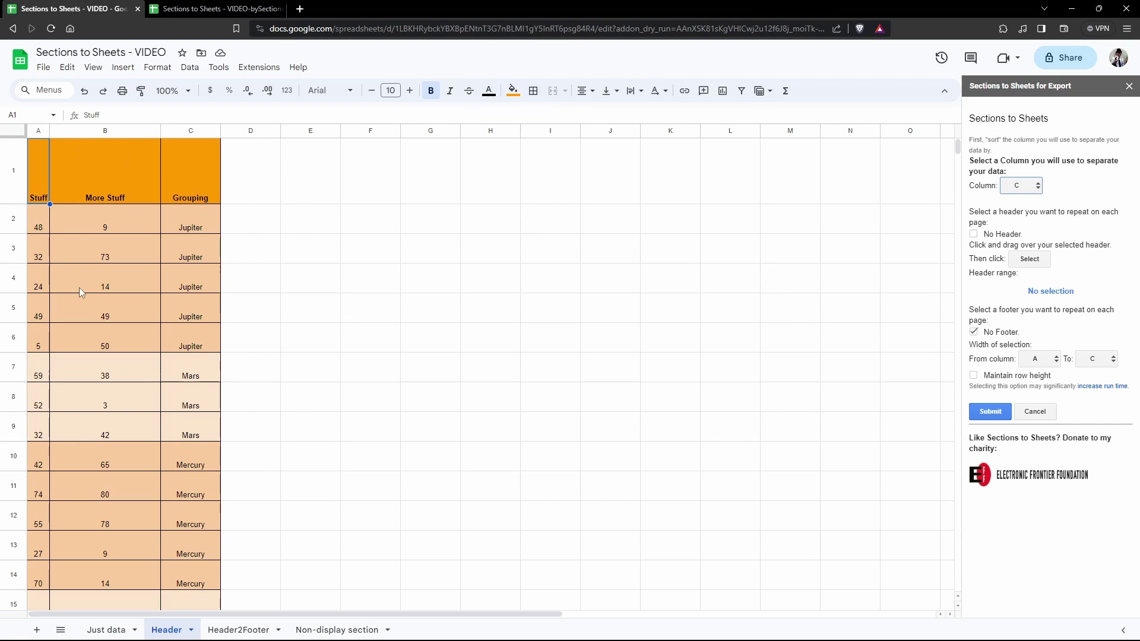
Step: Select header cells A1:B1 on the sheet after a few trial selections
left_click(31, 179)
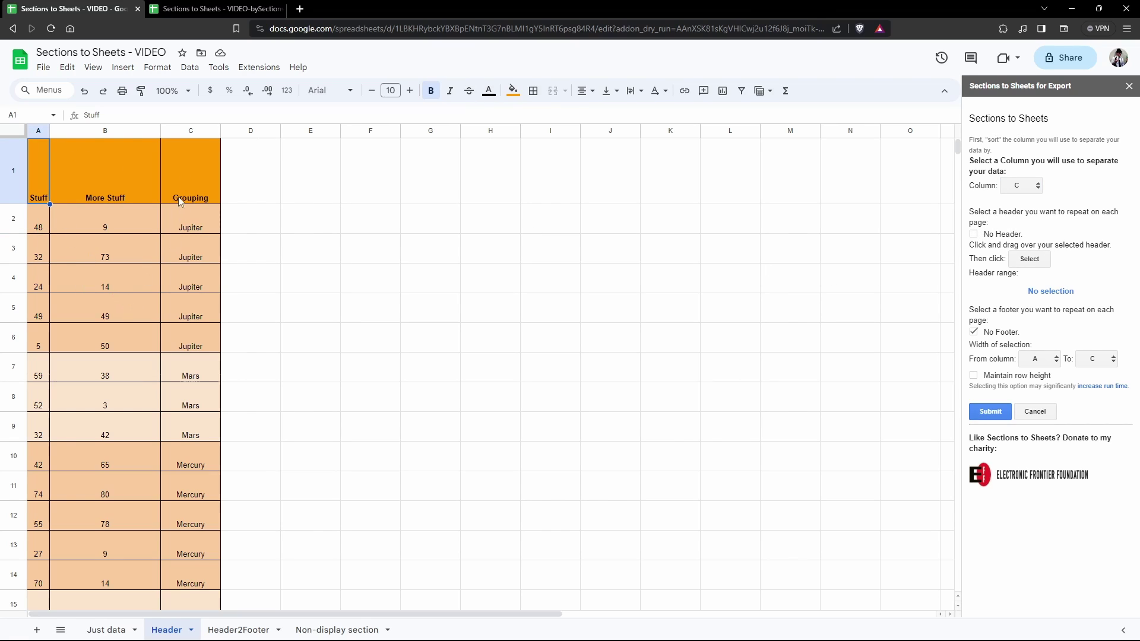
left_click(194, 184, "shift")
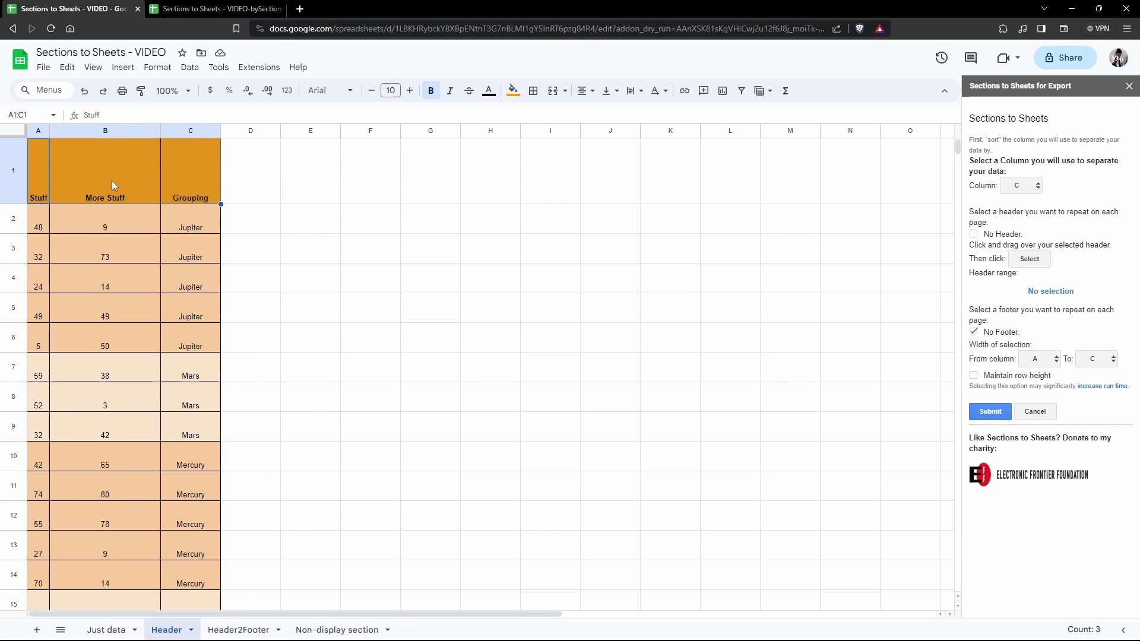
left_click(42, 196)
left_click(92, 191, "shift")
left_click(133, 187)
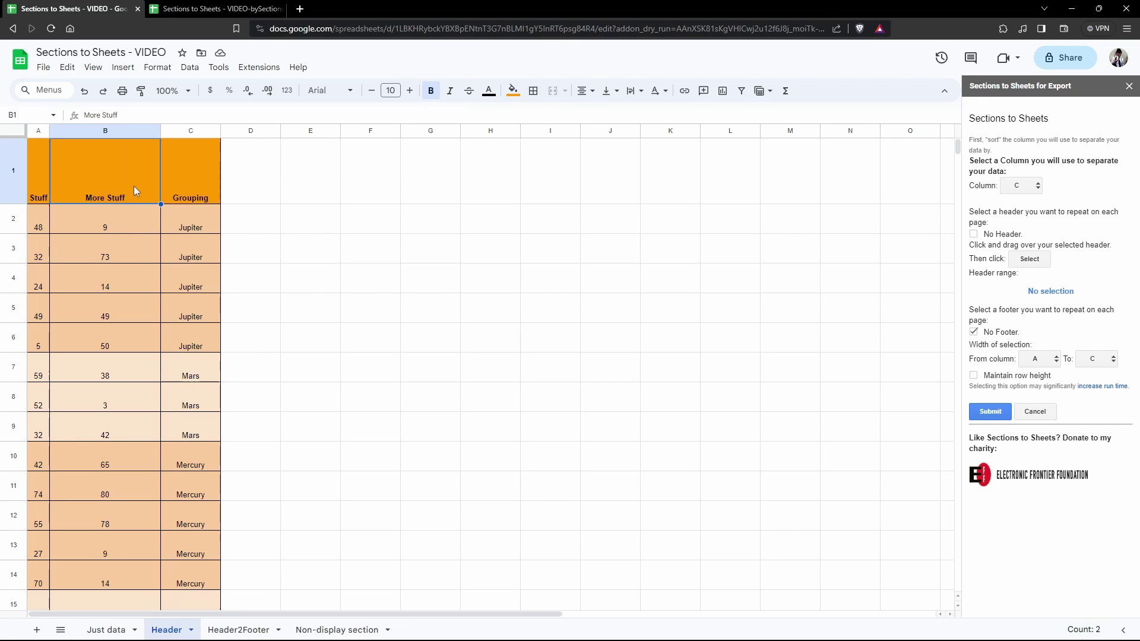
left_click(184, 190, "shift")
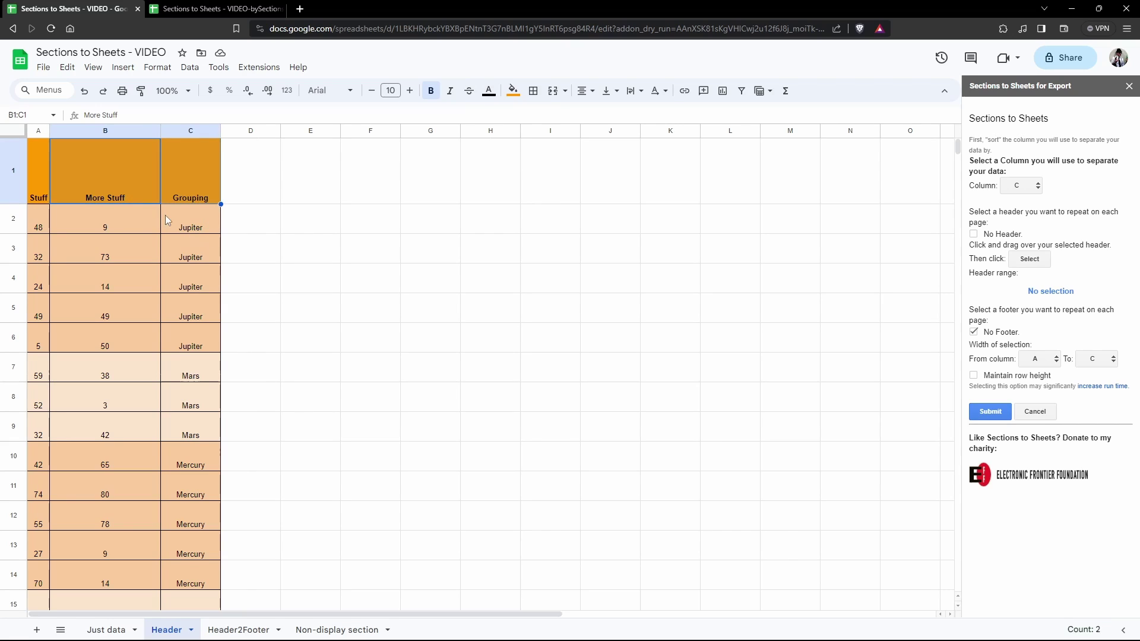
left_click(134, 258)
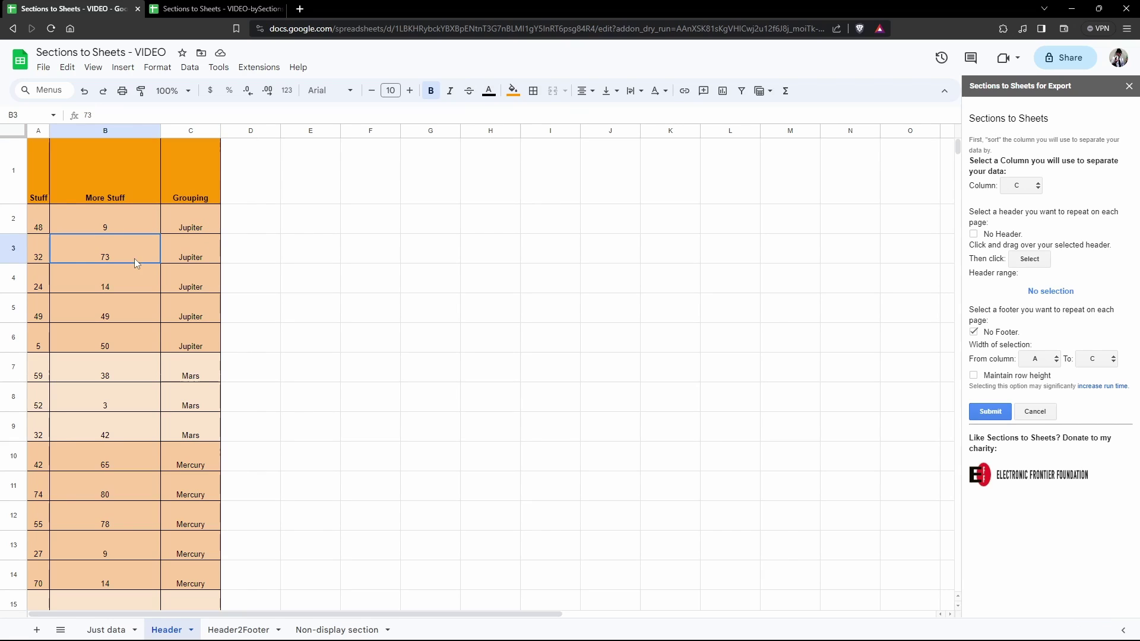
left_click(38, 193)
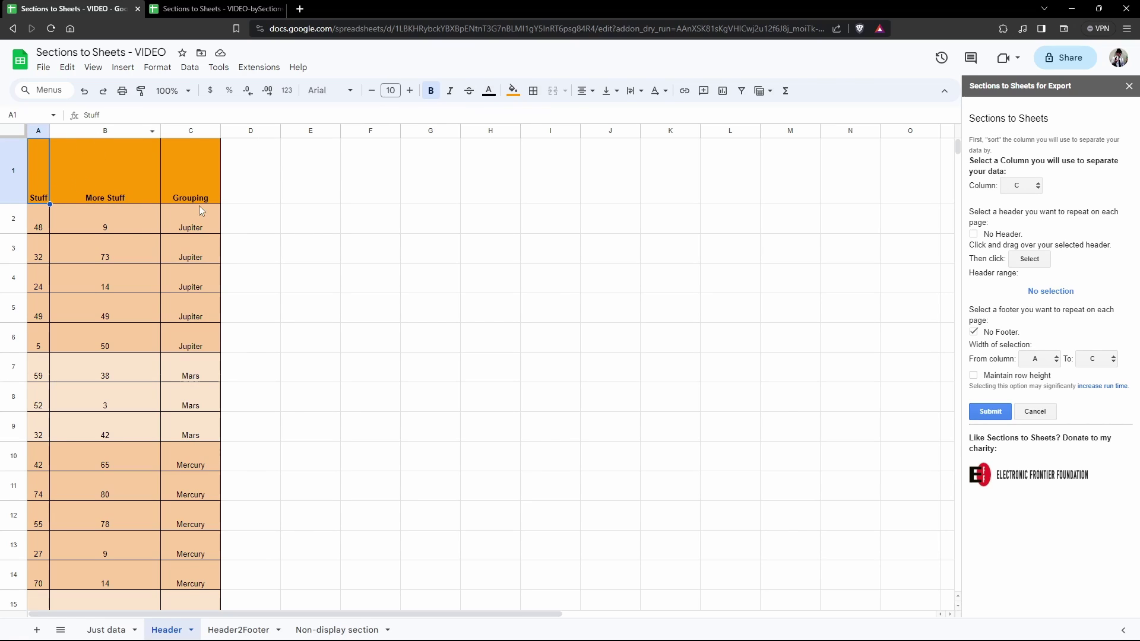
left_click(141, 186, "shift")
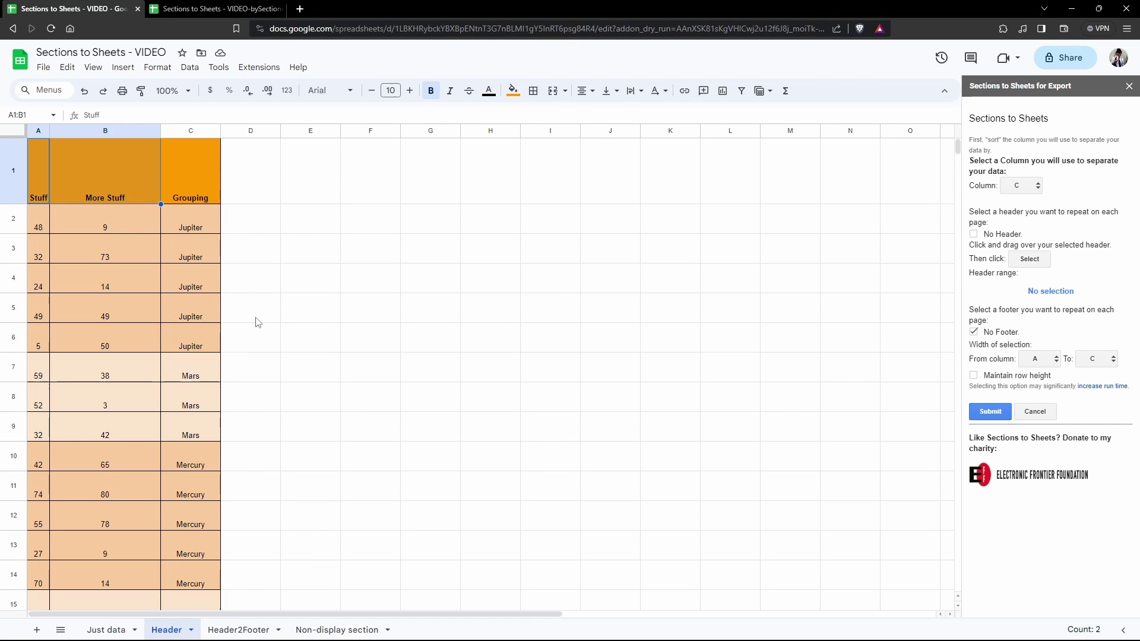
Step: Set A1:B1 as the header range, tick Maintain row height, and submit the split
left_click(1032, 260)
scroll(241, 398, "down", 3)
scroll(242, 397, "up", 3)
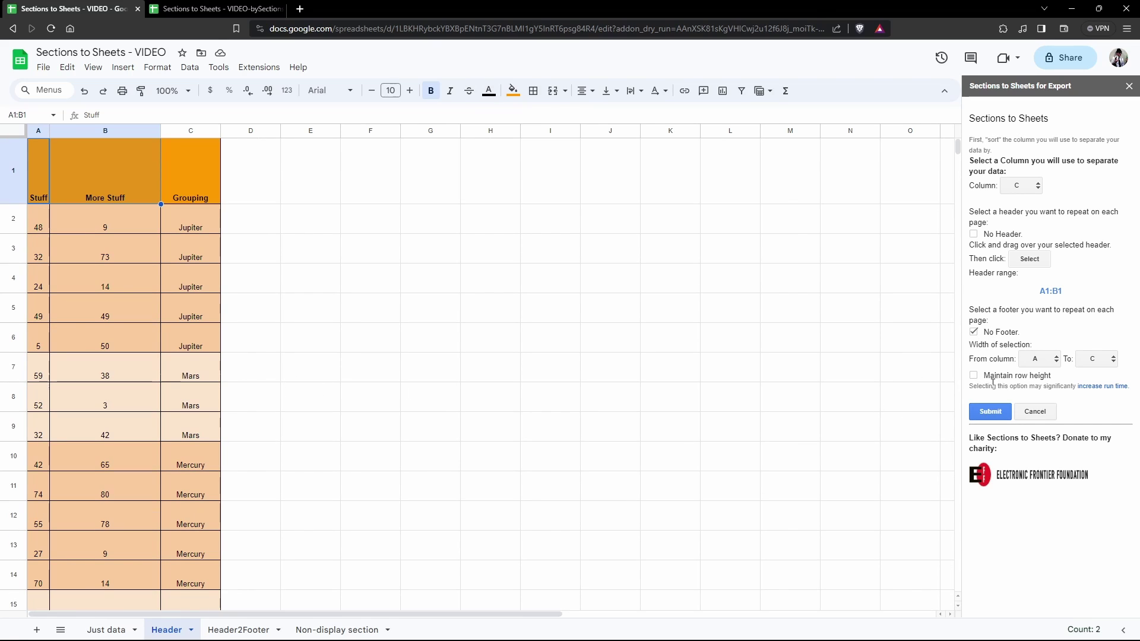
left_click(974, 375)
left_click(999, 416)
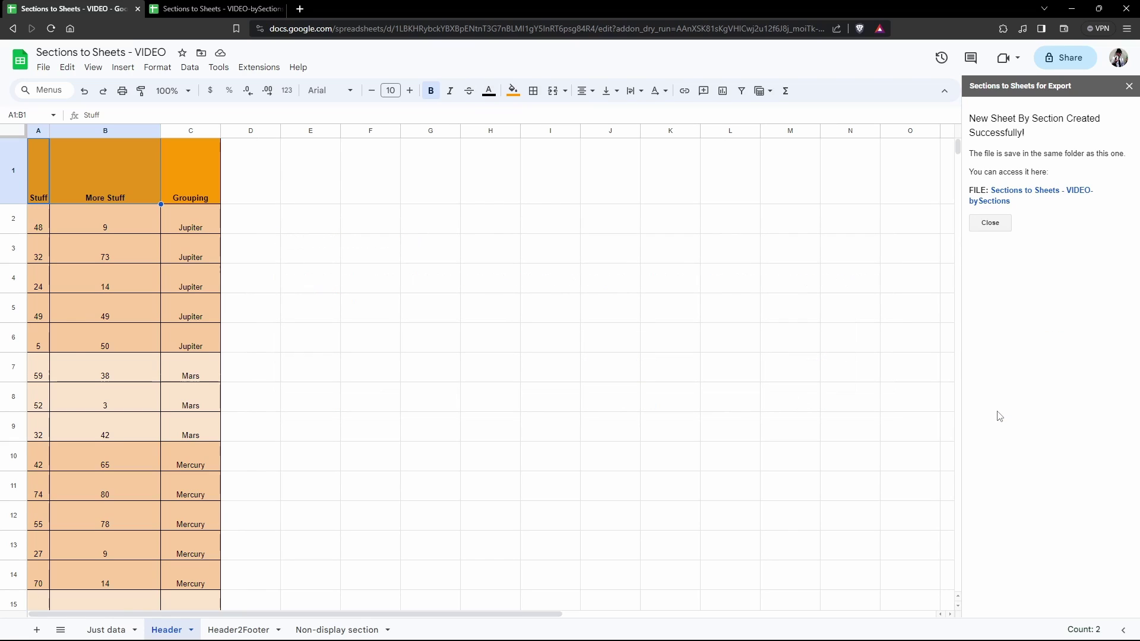
Step: Open the new split file, check the Stuff/More Stuff header cells, and view the Mars, Mercury and Uranus tabs
left_click(1042, 190)
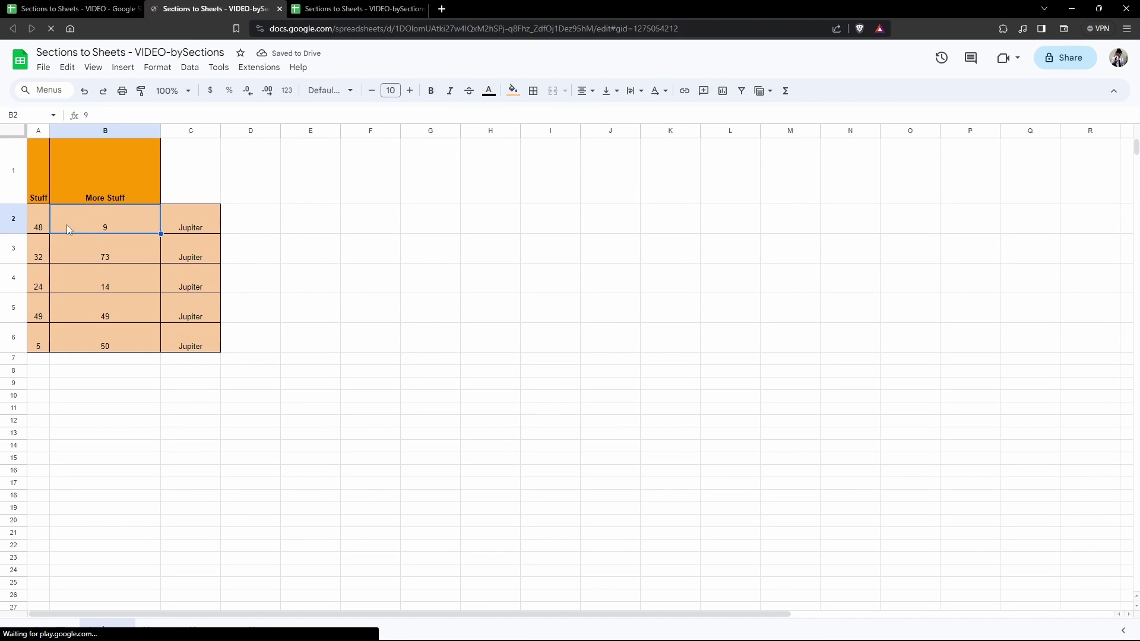
left_click(90, 170)
left_click(44, 165)
left_click(98, 163)
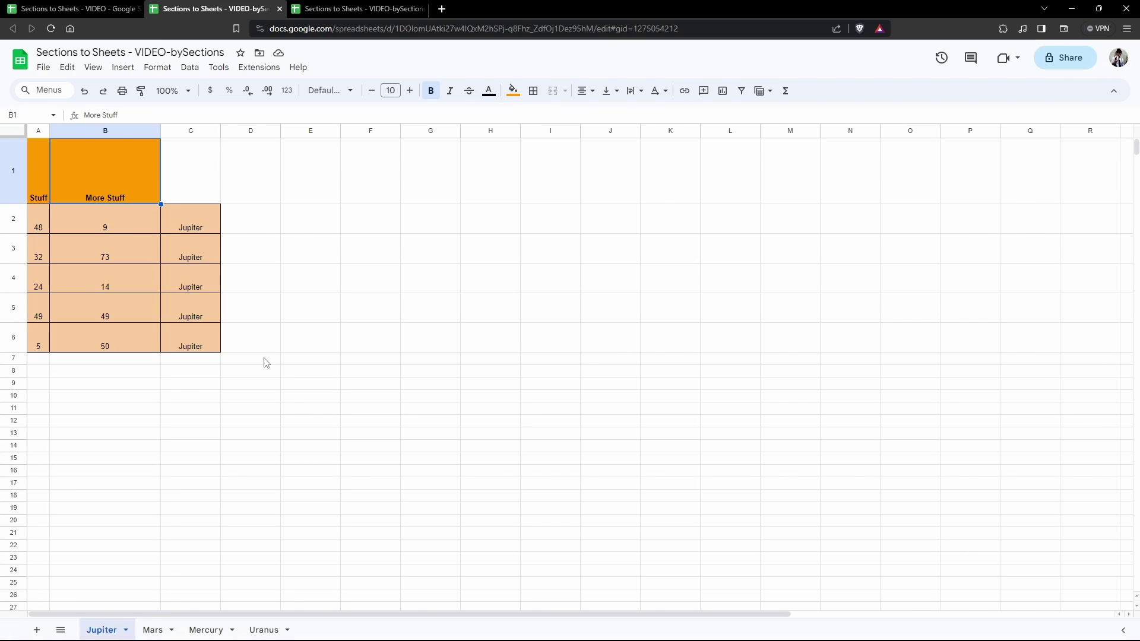
left_click(158, 631)
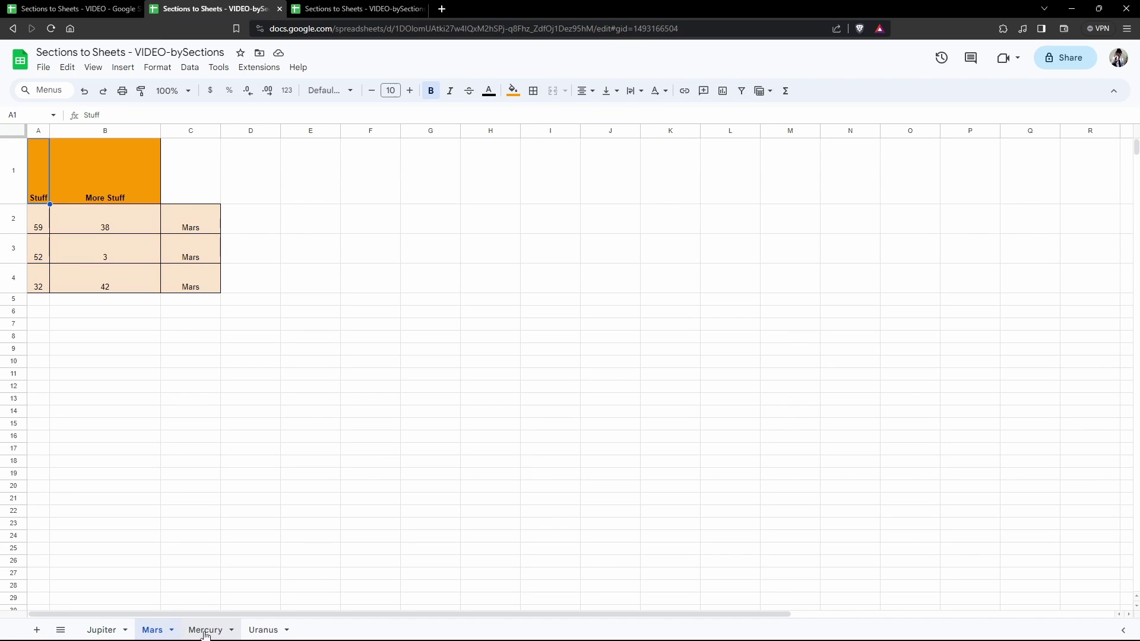
left_click(207, 634)
left_click(262, 631)
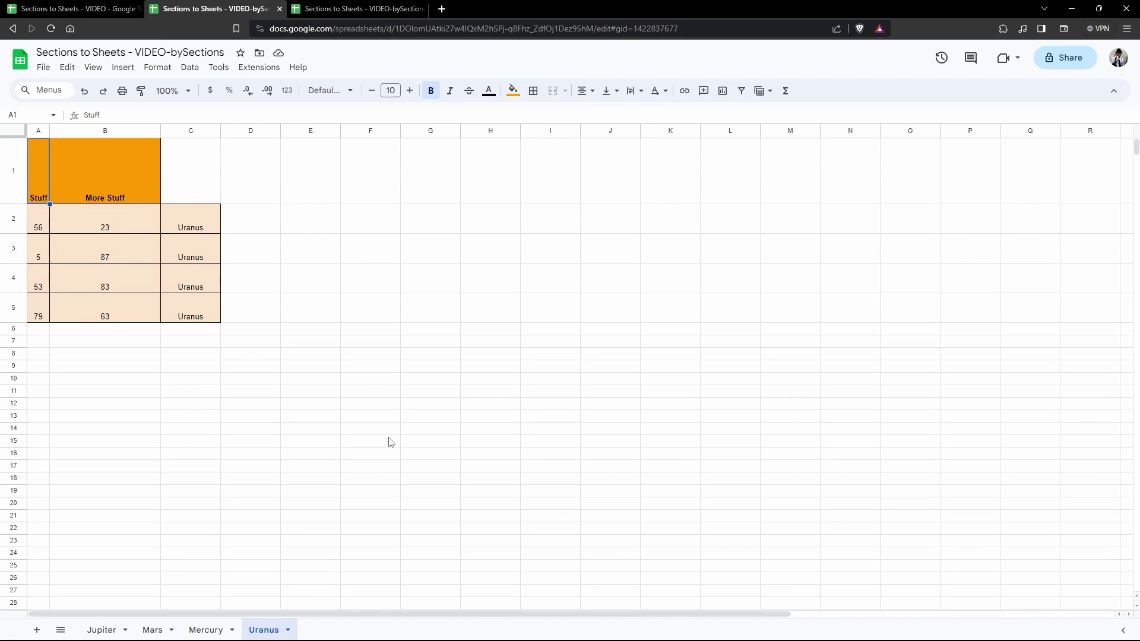
Step: On the original's Header2Footer sheet, launch Sections to Sheets splitting by column C
left_click(89, 9)
left_click(236, 624)
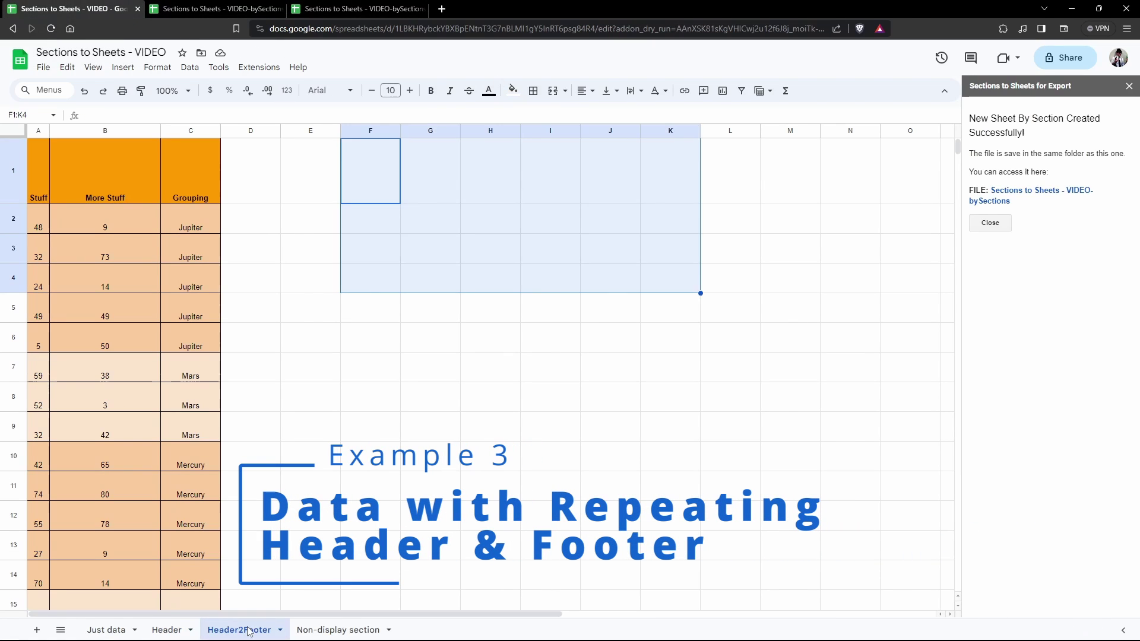
left_click(503, 447)
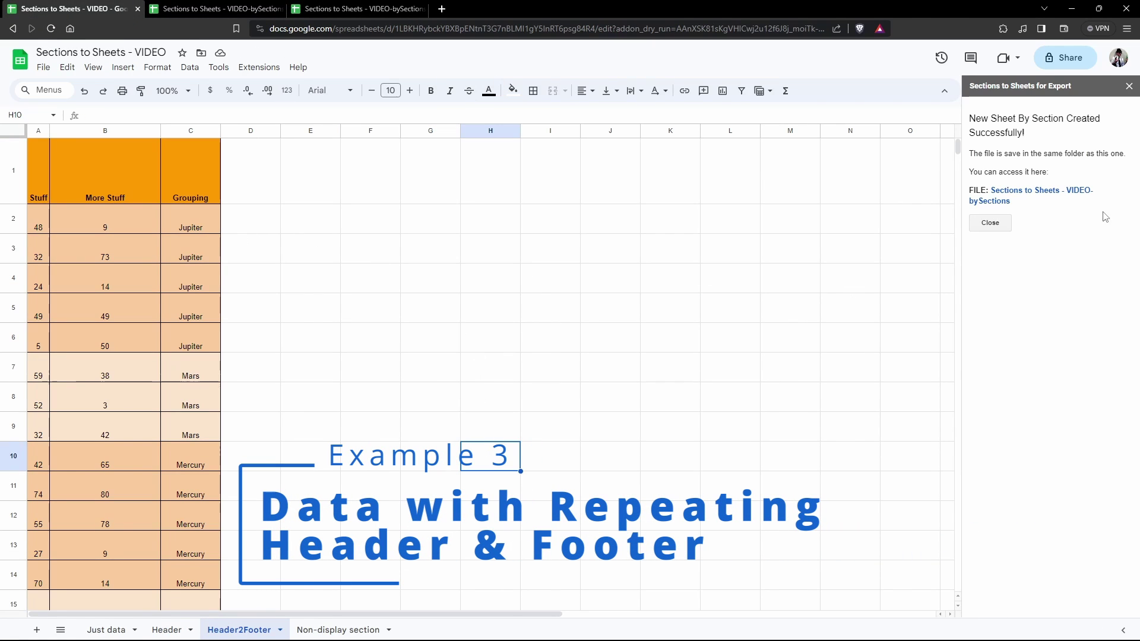
left_click(990, 223)
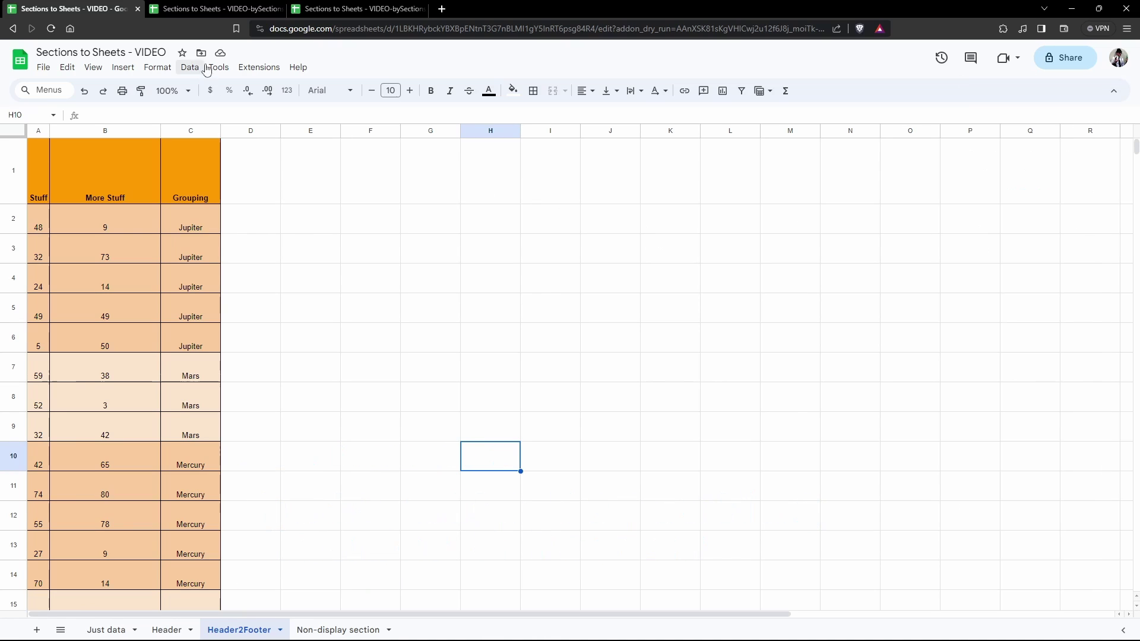
left_click(260, 68)
mouse_move(332, 186)
left_click(478, 188)
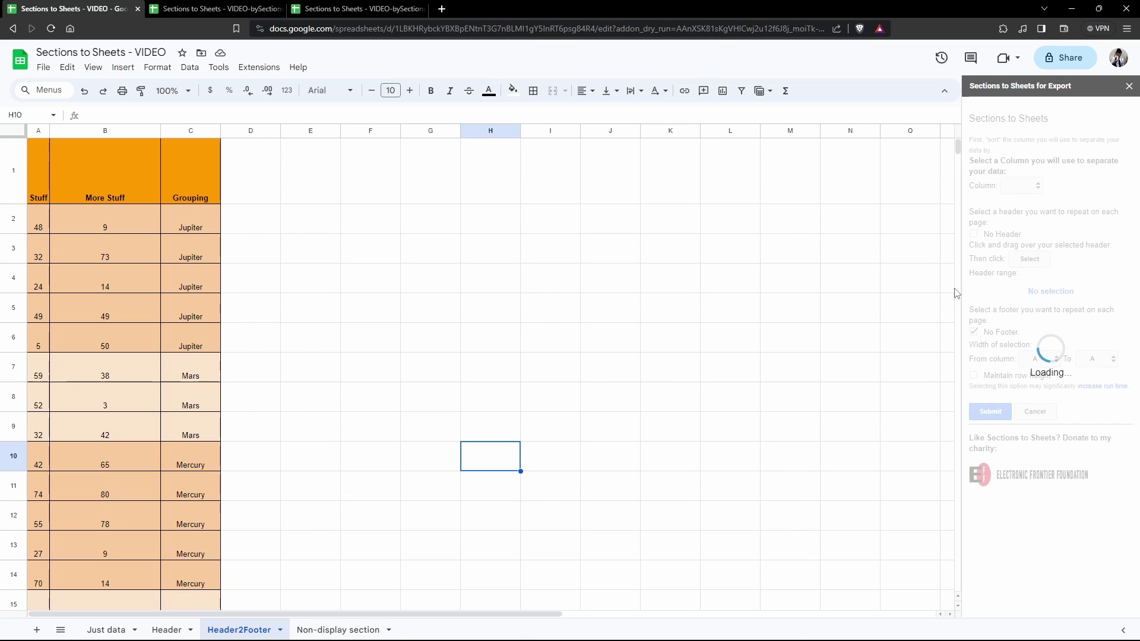
left_click(1021, 185)
left_click(1021, 219)
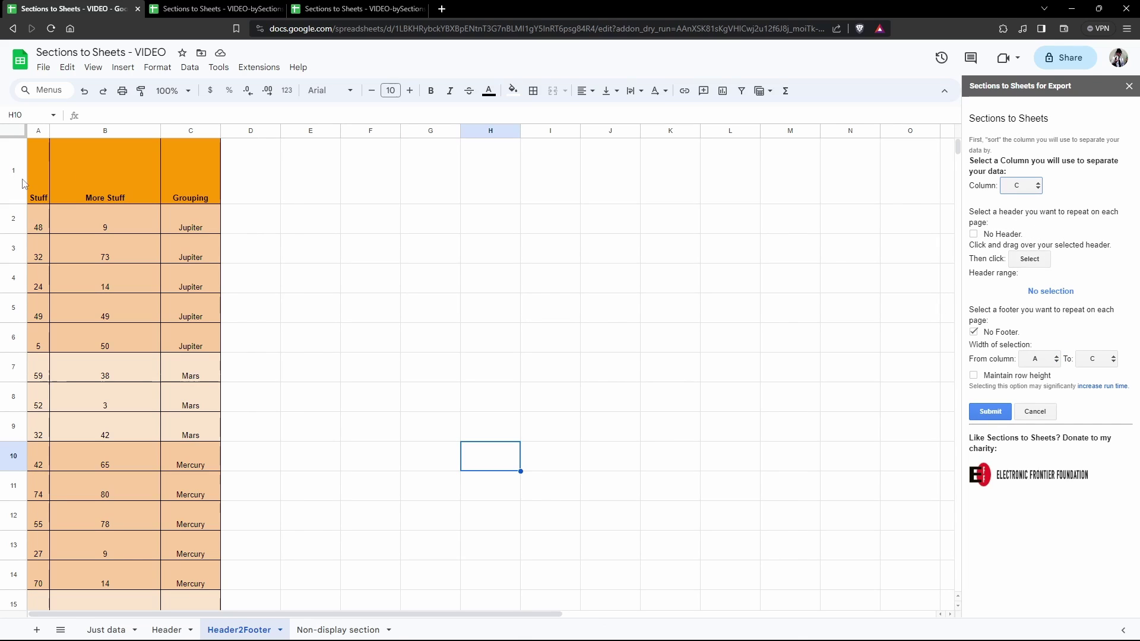
Step: Select A1:C1 and set it as the repeating header range
left_click_drag(34, 180, 215, 137)
left_click(214, 8)
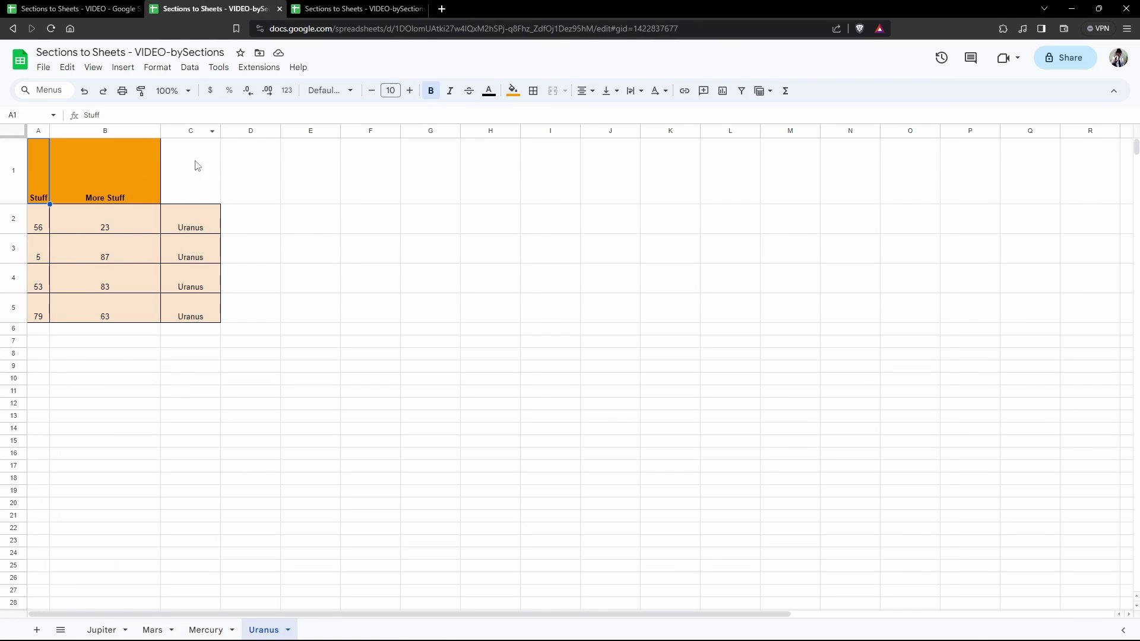
left_click(83, 9)
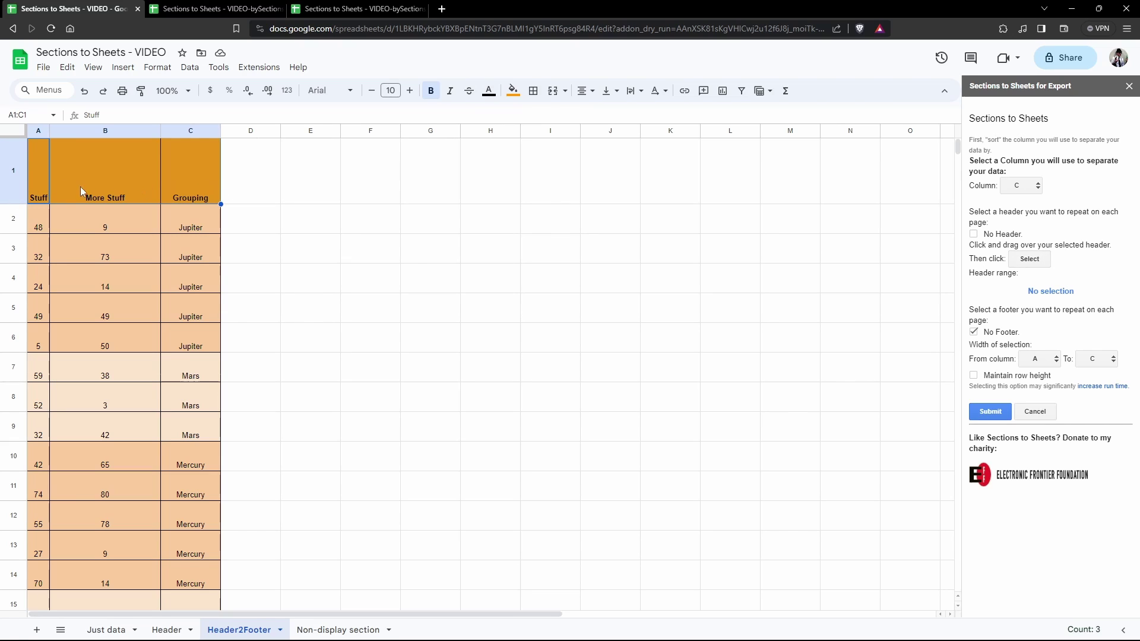
left_click(38, 175)
left_click(211, 179, "shift")
left_click(1030, 259)
Step: Set footer range A19:C20, keep original row heights, and submit the split
scroll(293, 369, "down", 4)
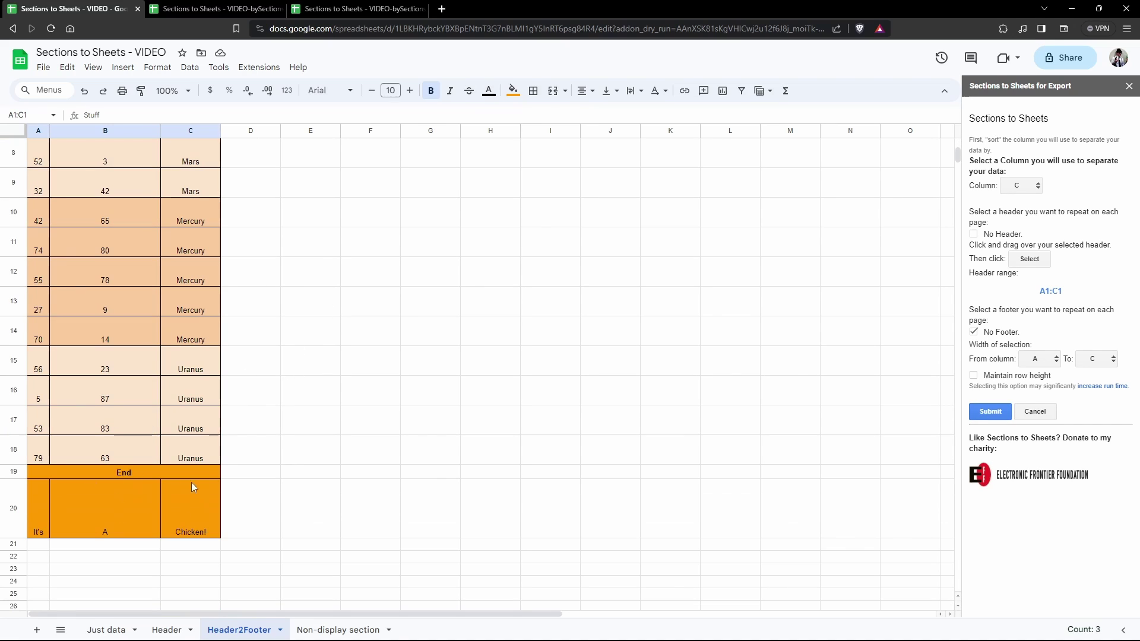
left_click(974, 332)
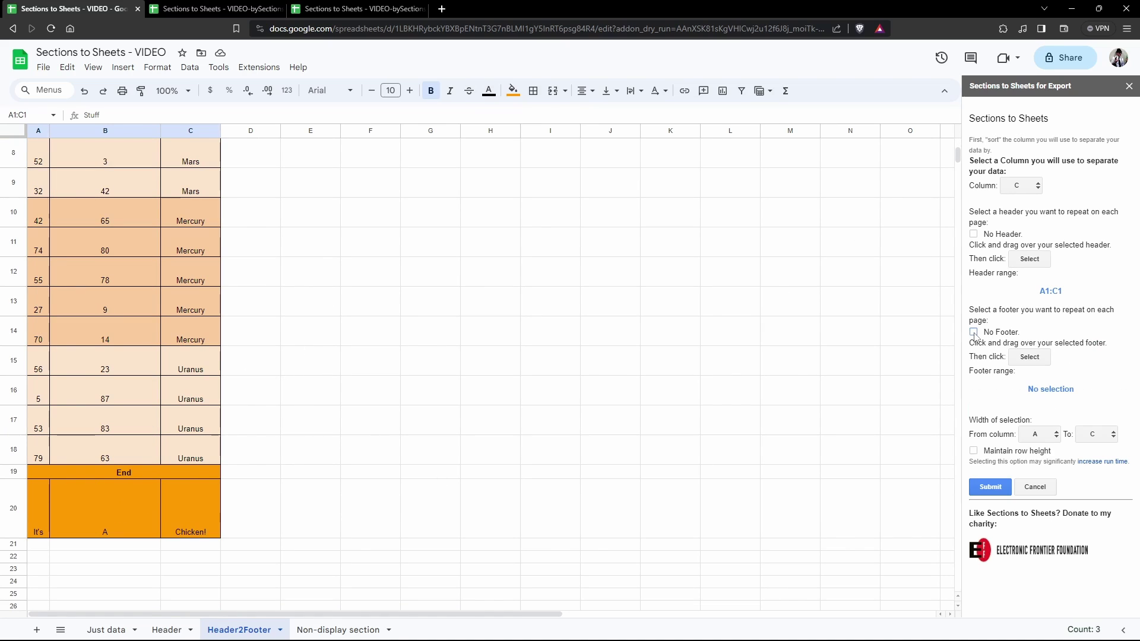
left_click(46, 471)
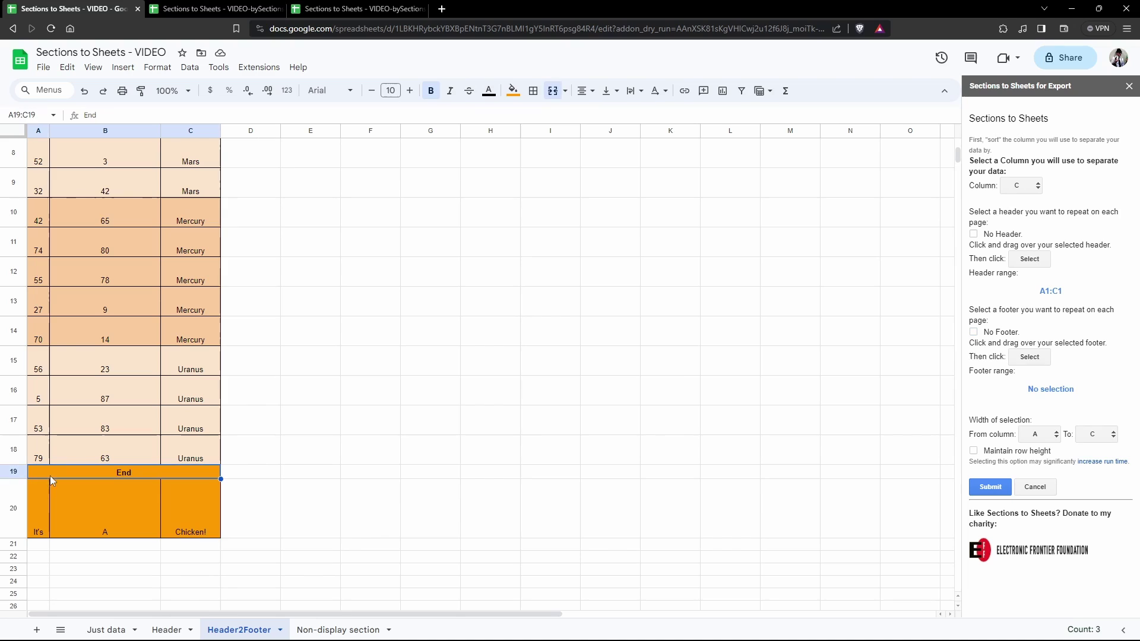
left_click(197, 534, "shift")
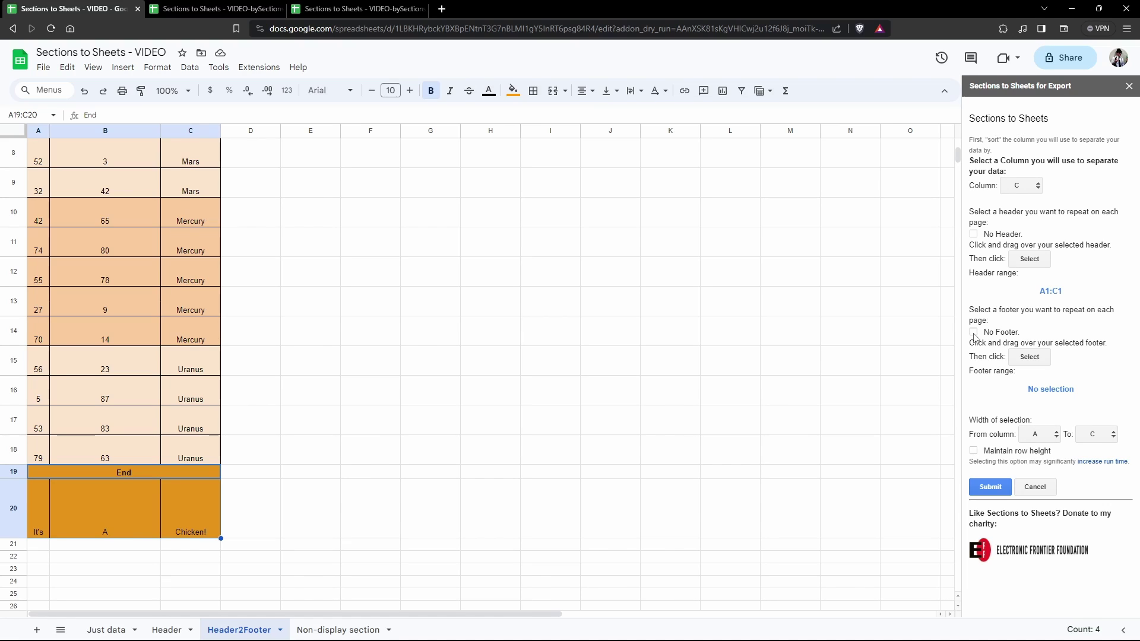
left_click(1029, 357)
left_click(973, 451)
left_click(990, 487)
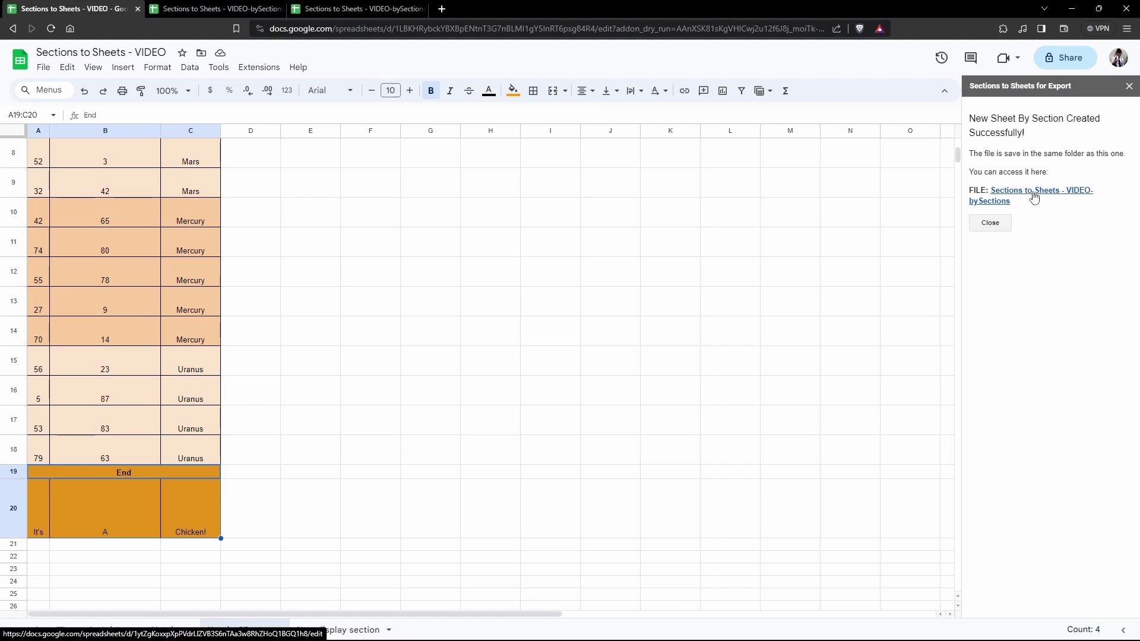
Step: Open the new bySections file, view its Mars, Mercury and Uranus sheets, then return to the original
left_click(1034, 196)
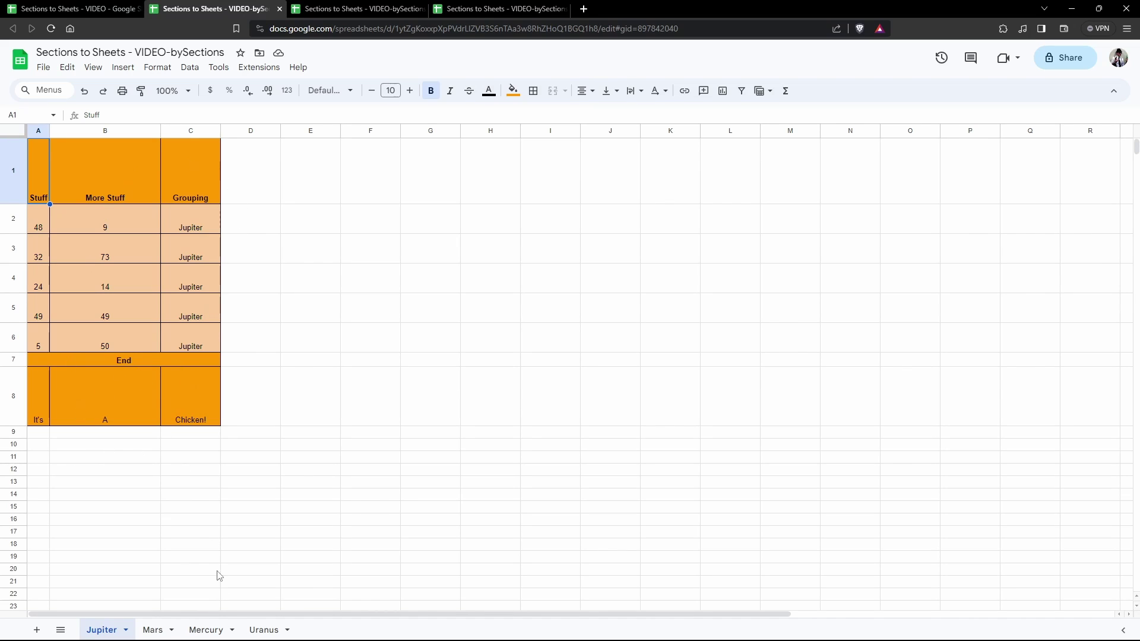
left_click(162, 630)
left_click(206, 633)
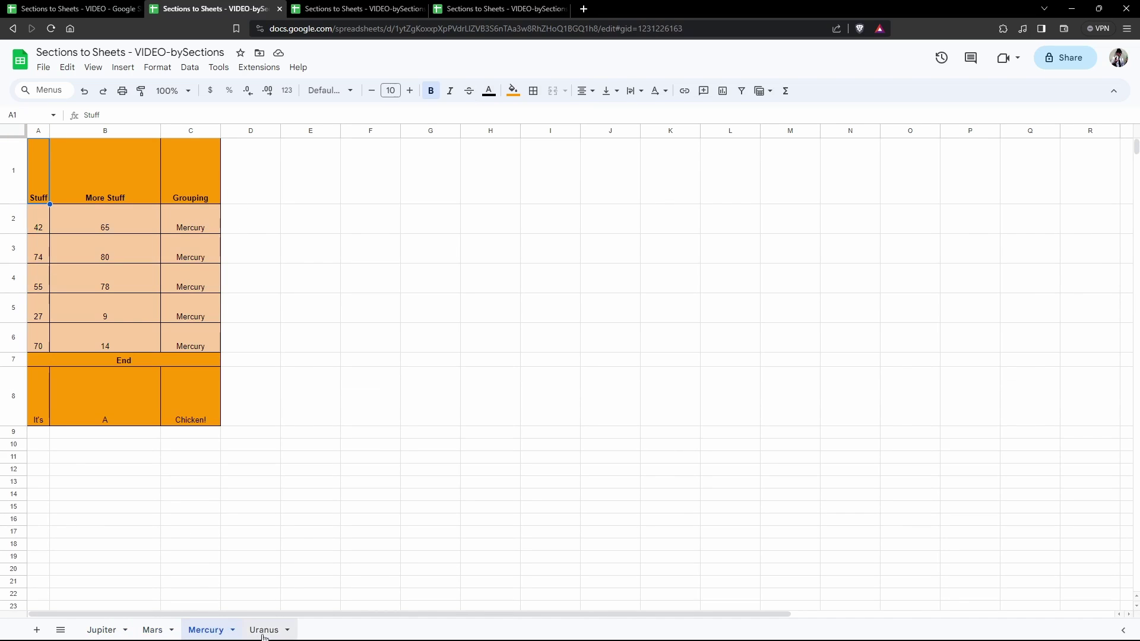
left_click(263, 630)
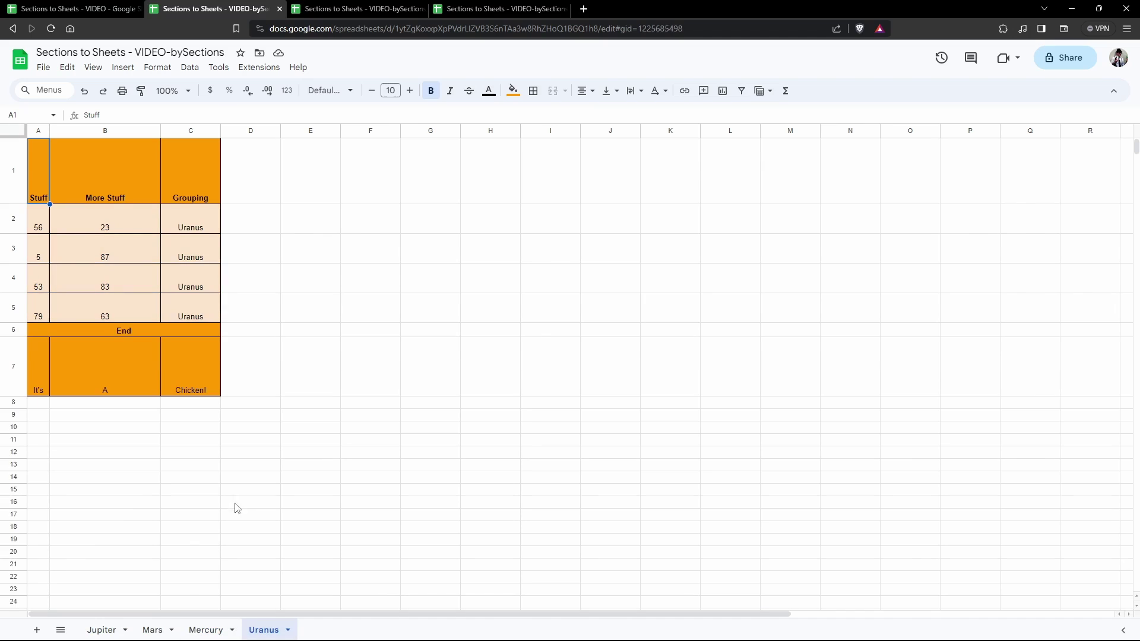
left_click(64, 9)
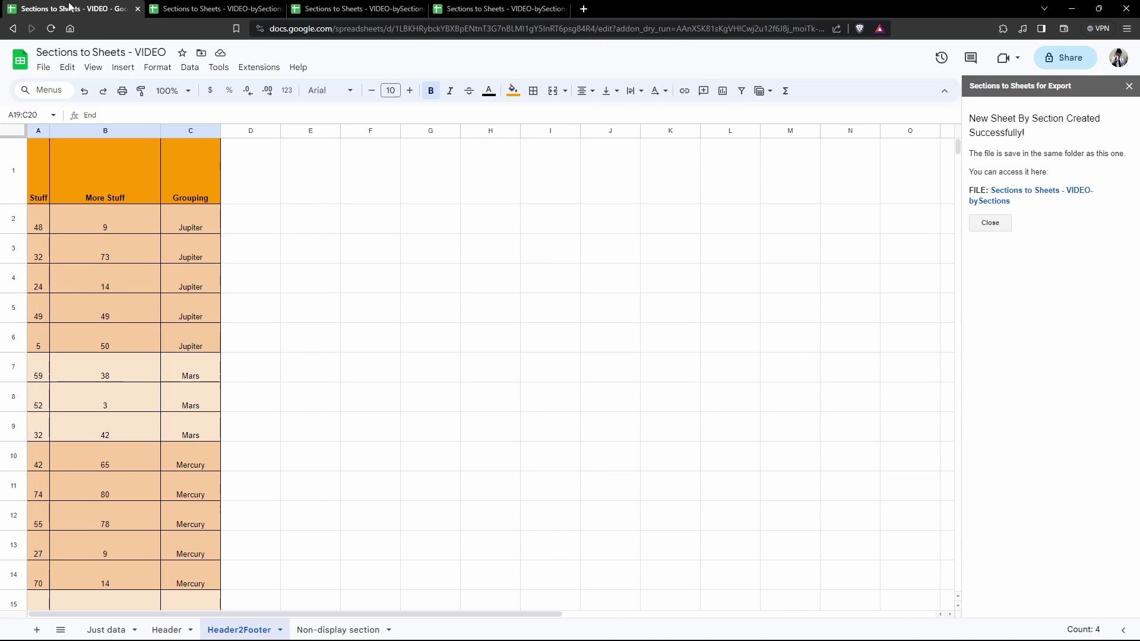
Step: Open the Non-display section sheet and mark where each Subject 101 group starts and ends
left_click(338, 630)
left_click(298, 151)
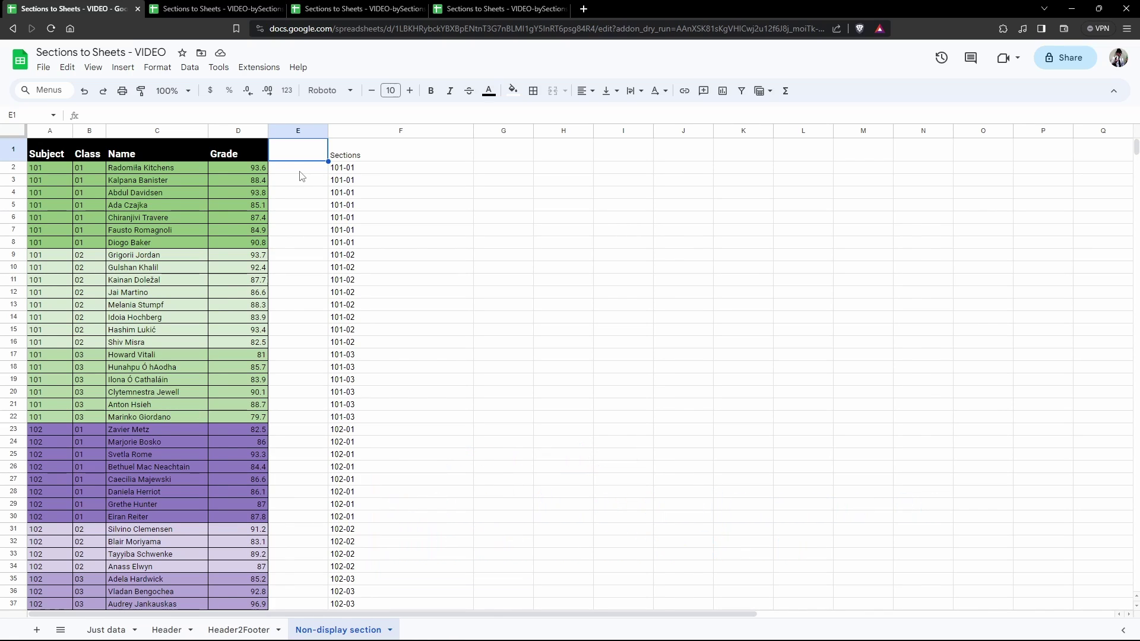
left_click(56, 154)
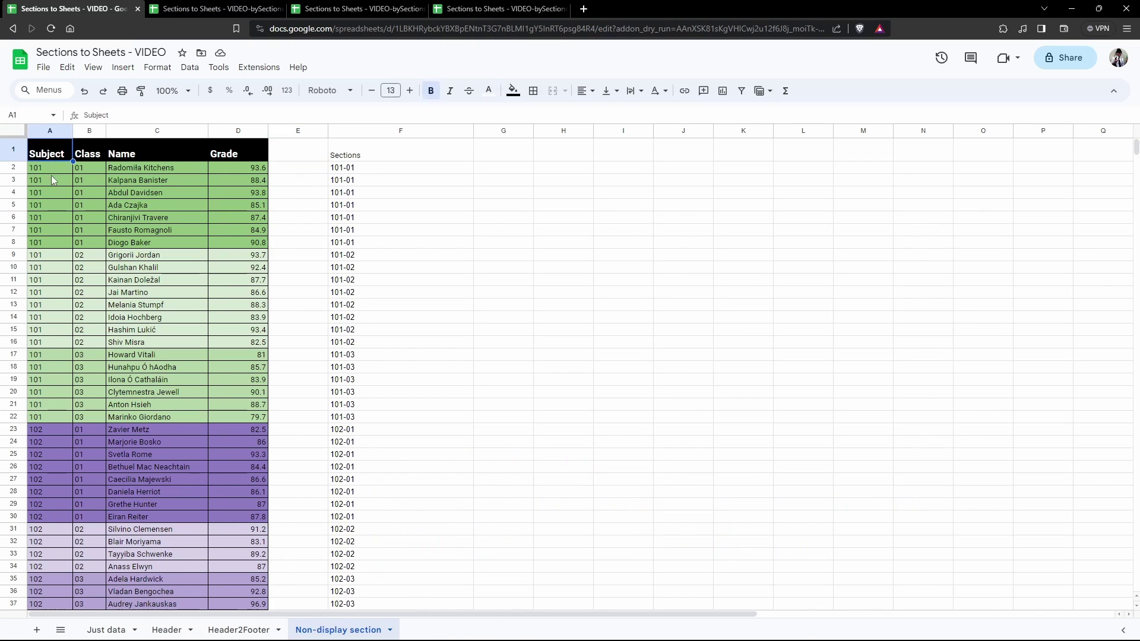
left_click(51, 167)
left_click(51, 242)
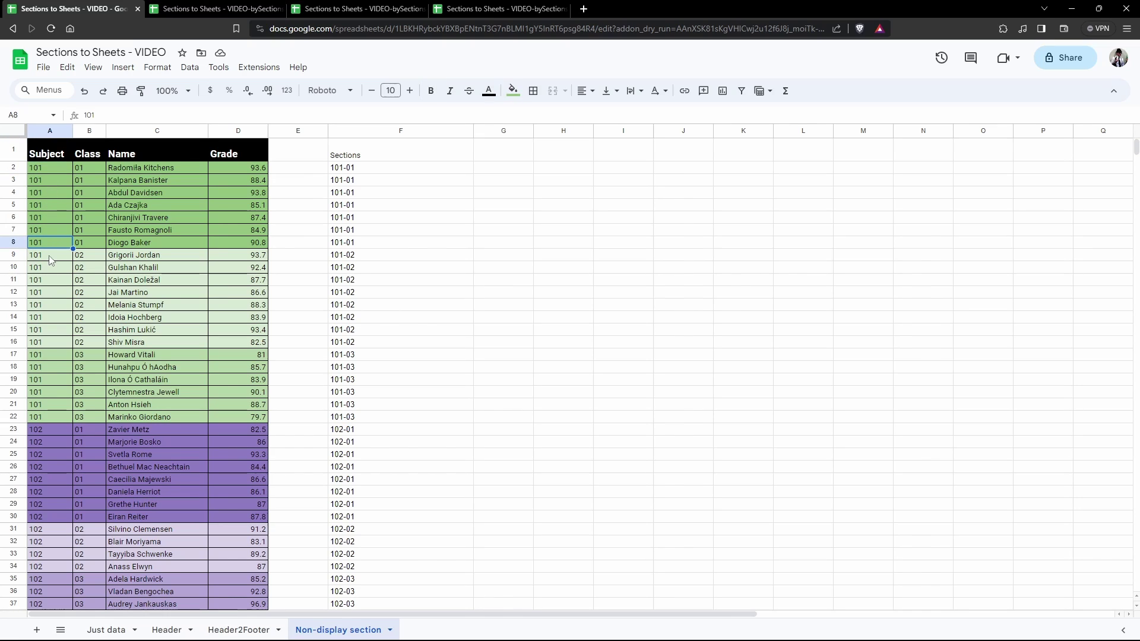
left_click(52, 256)
left_click(43, 342)
left_click(55, 353)
left_click(49, 415)
Step: Highlight the 101-01, 101-02 and 101-03 group rows and the Subject and Class ranges
left_click_drag(50, 168, 250, 249)
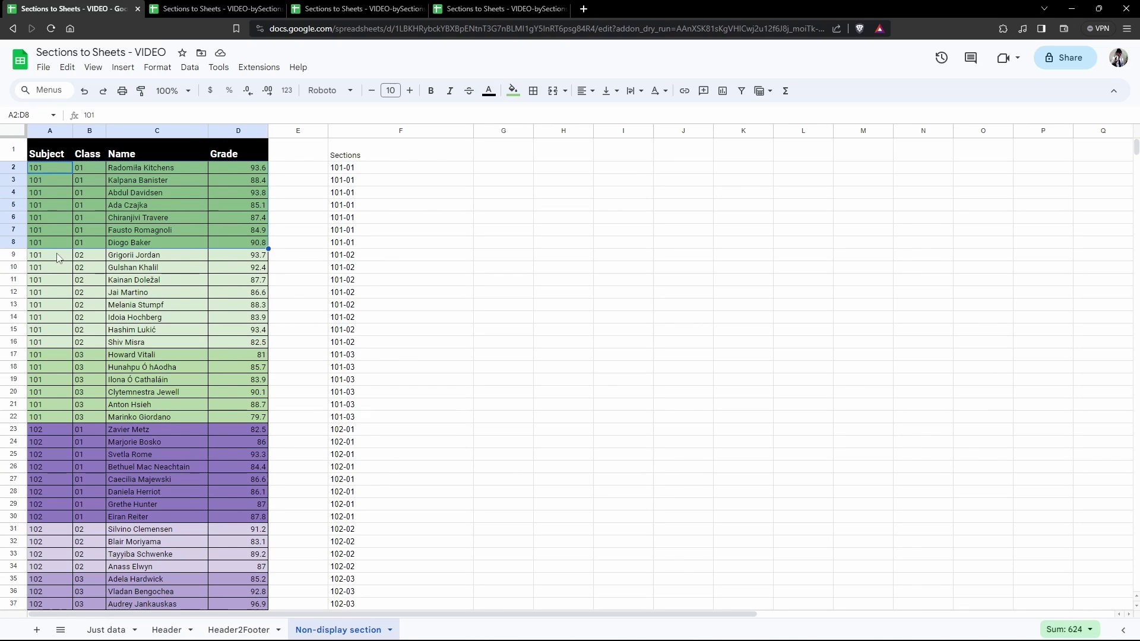
left_click_drag(59, 256, 255, 344)
left_click_drag(51, 357, 248, 419)
left_click(52, 173)
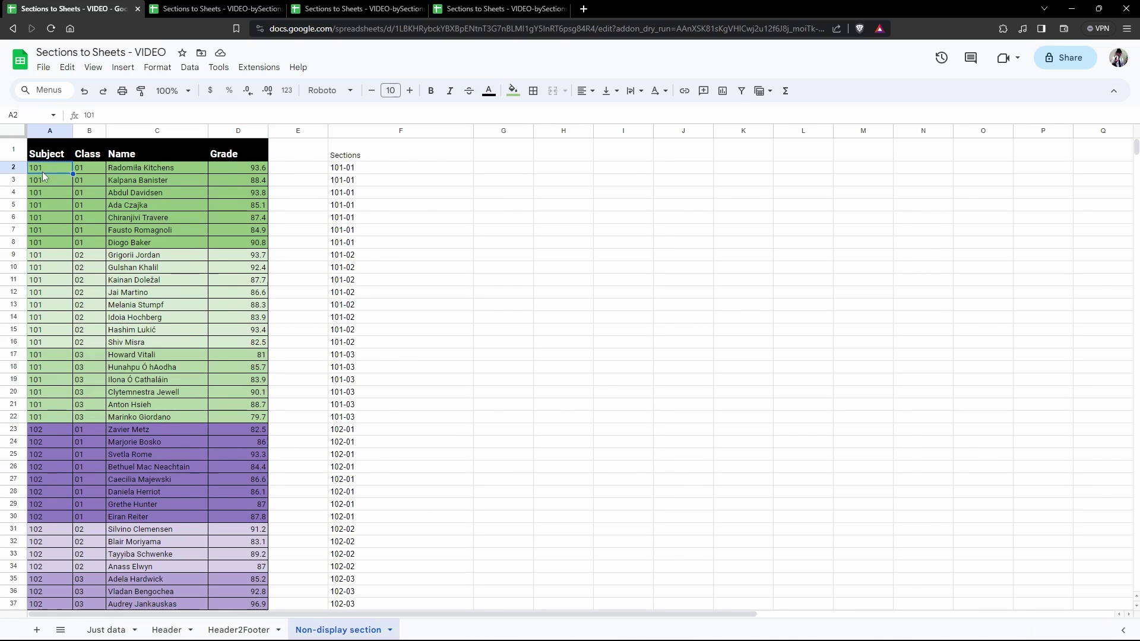
left_click(45, 130)
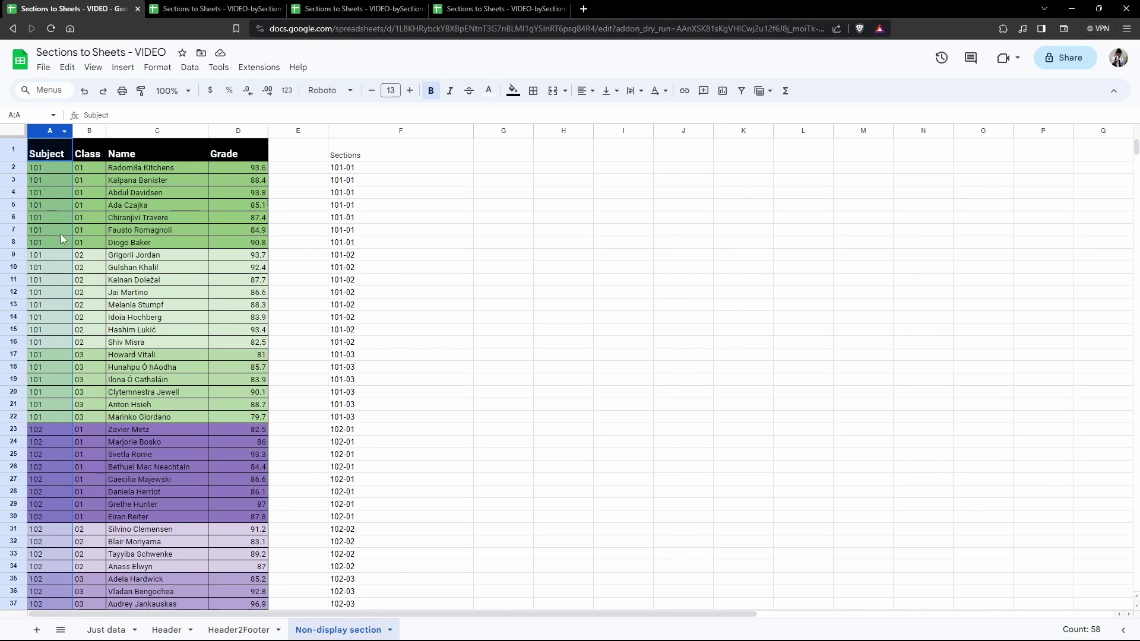
left_click_drag(42, 167, 241, 419)
left_click(112, 344)
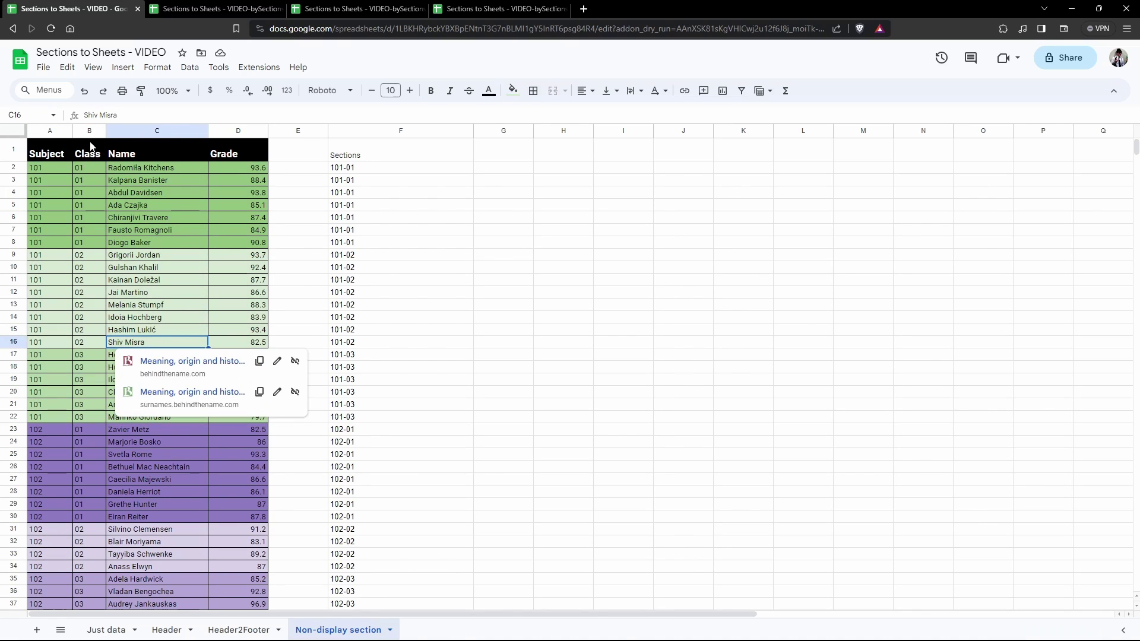
left_click_drag(84, 166, 79, 241)
scroll(80, 241, "down", 2)
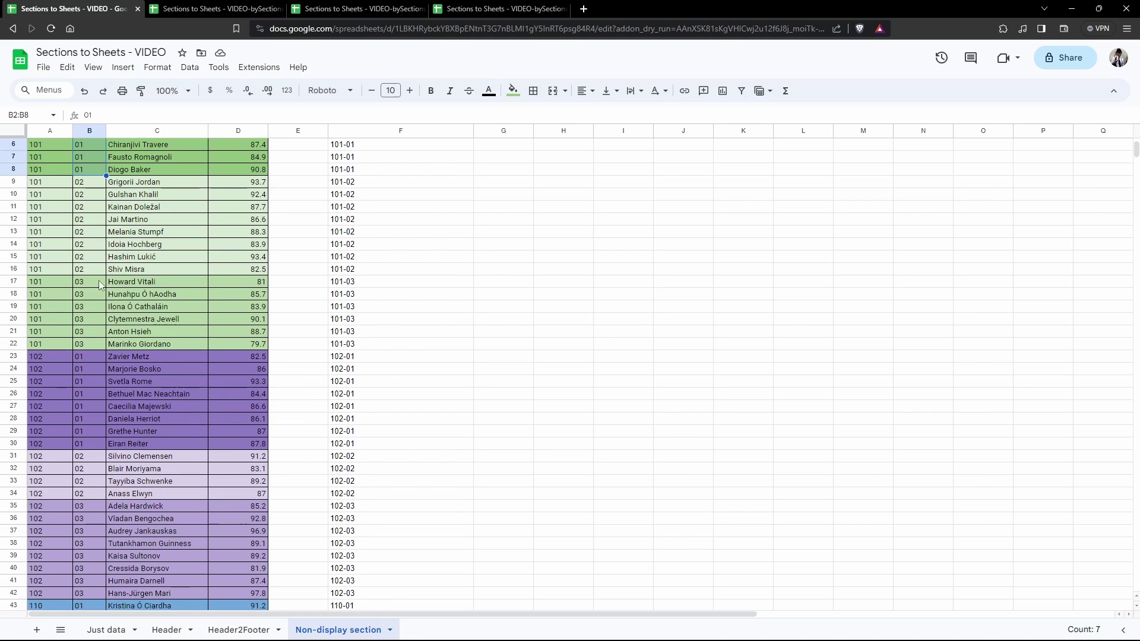
left_click_drag(84, 356, 89, 497)
scroll(113, 394, "down", 2)
scroll(177, 358, "up", 4)
left_click(212, 169)
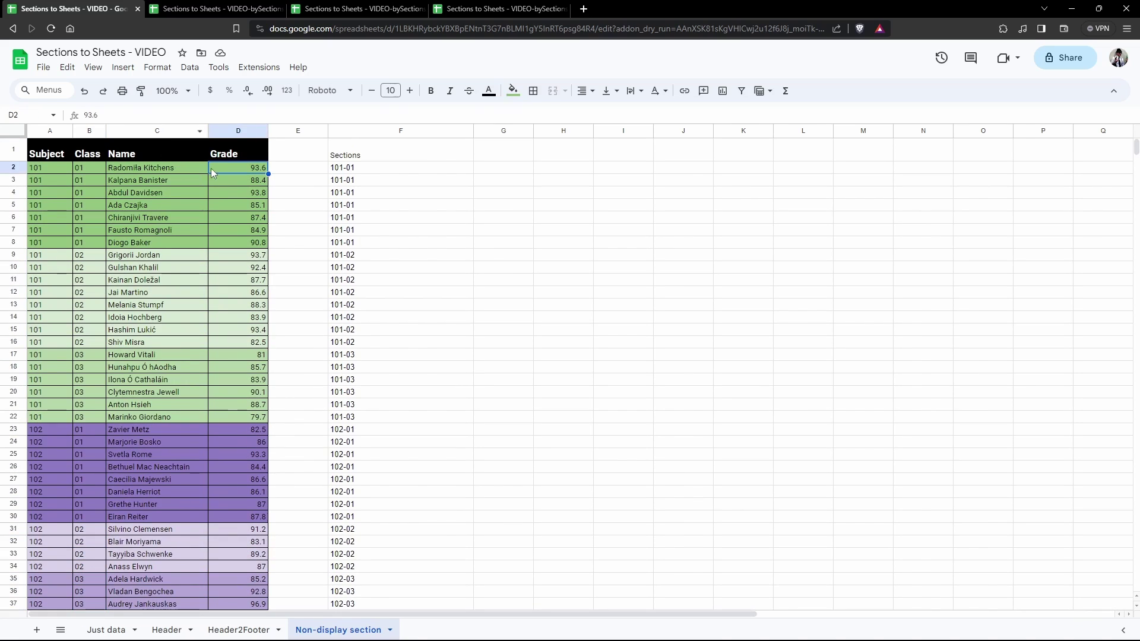
Step: Inspect the Sections column F formula =JOIN("-",A2:B2) joining the Subject and Class cells
left_click(399, 132)
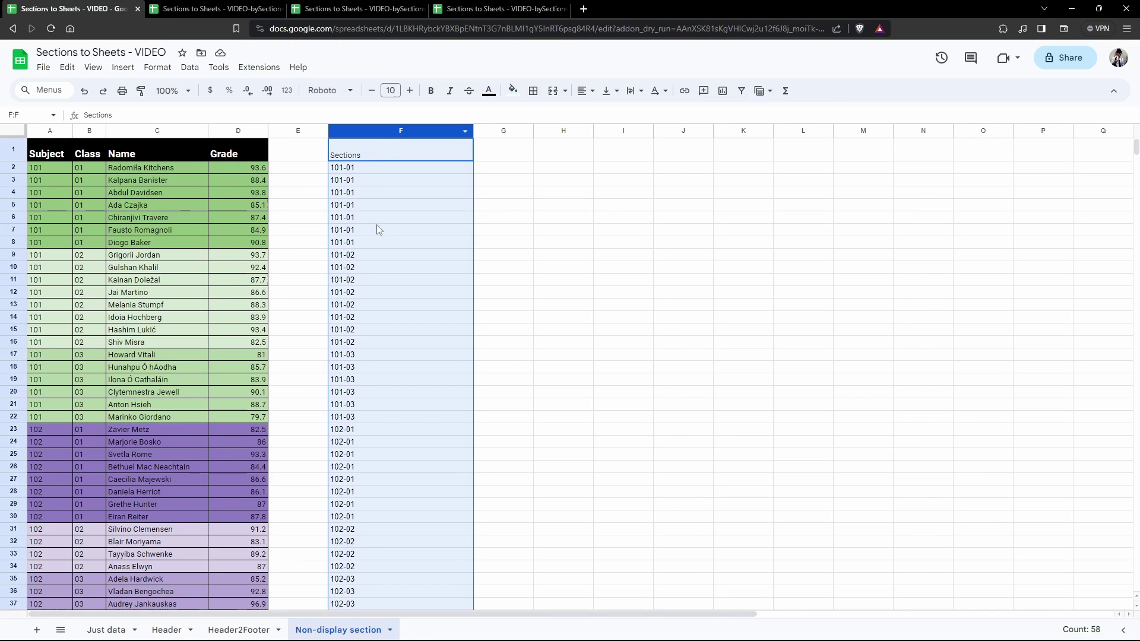
left_click(375, 169)
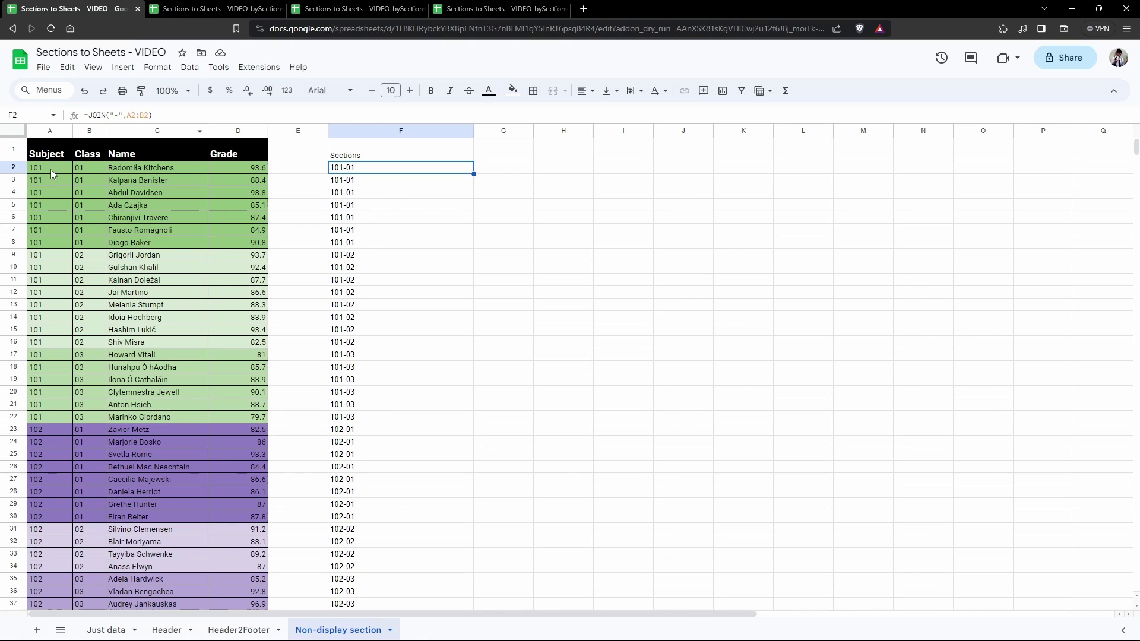
left_click_drag(51, 169, 79, 171)
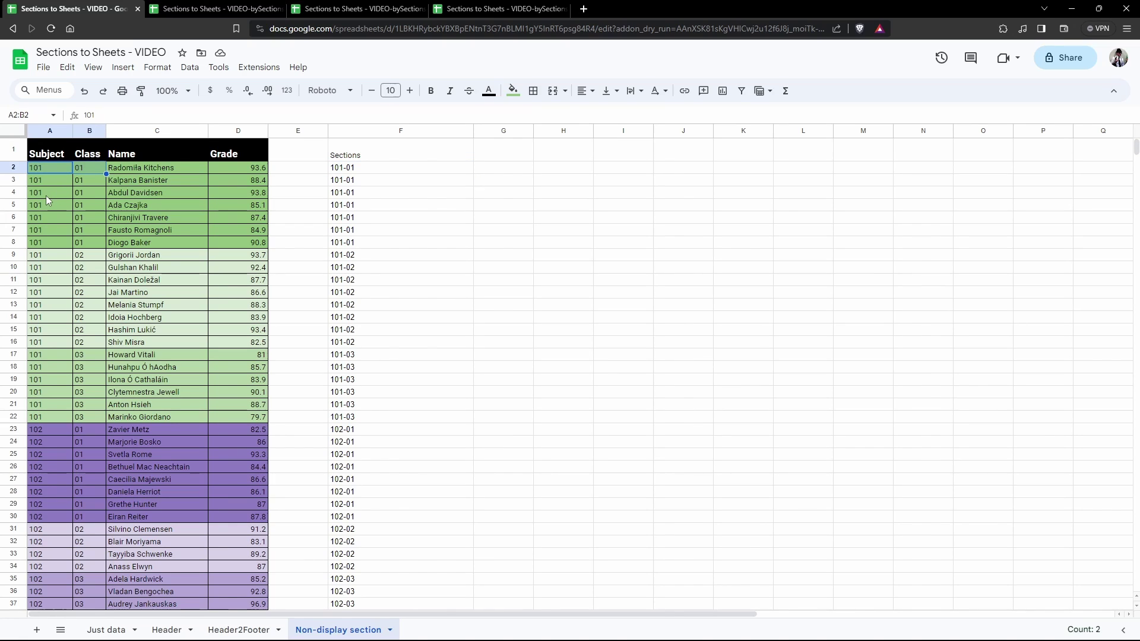
left_click(244, 168)
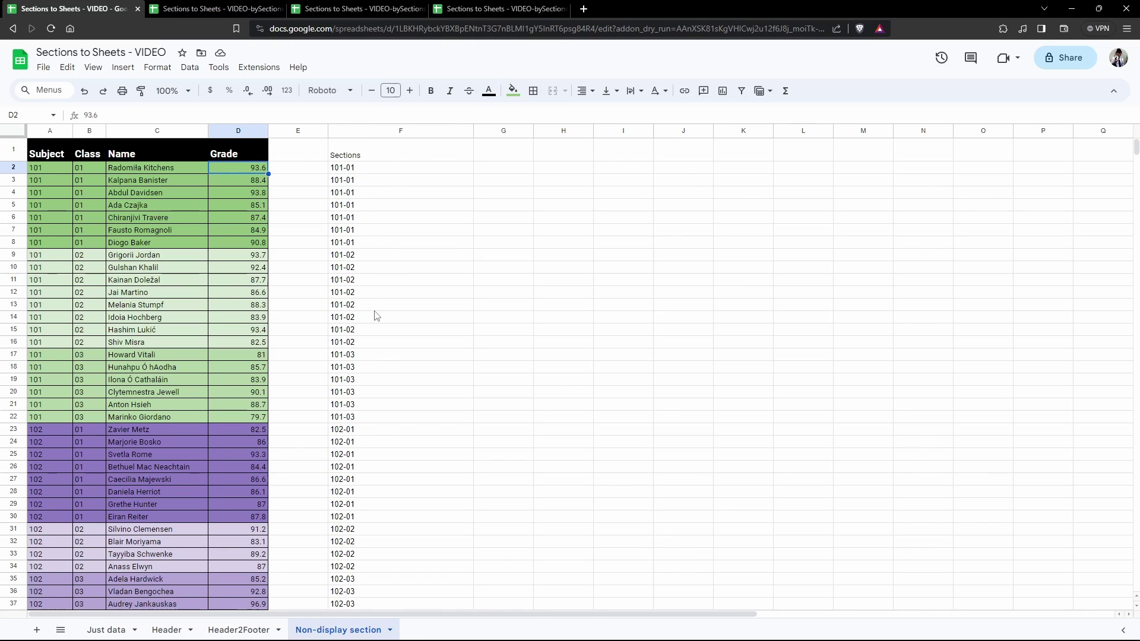
Step: In the Sections to Sheets panel, split by column F with A1:D1 as the repeated header
left_click(264, 68)
mouse_move(331, 189)
left_click(494, 189)
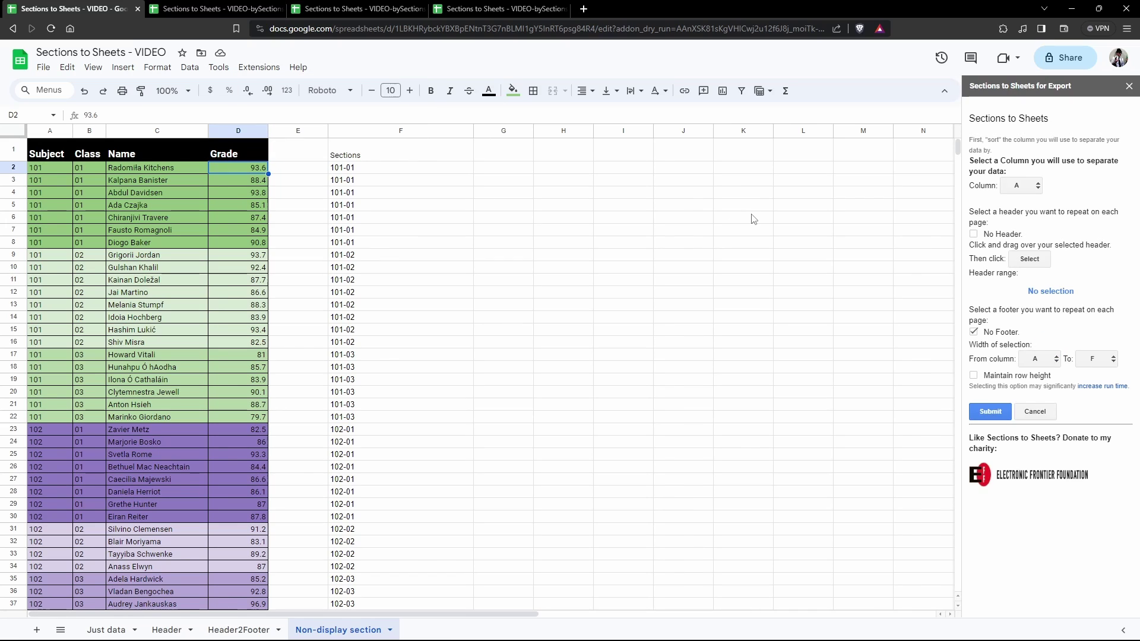
left_click(1022, 189)
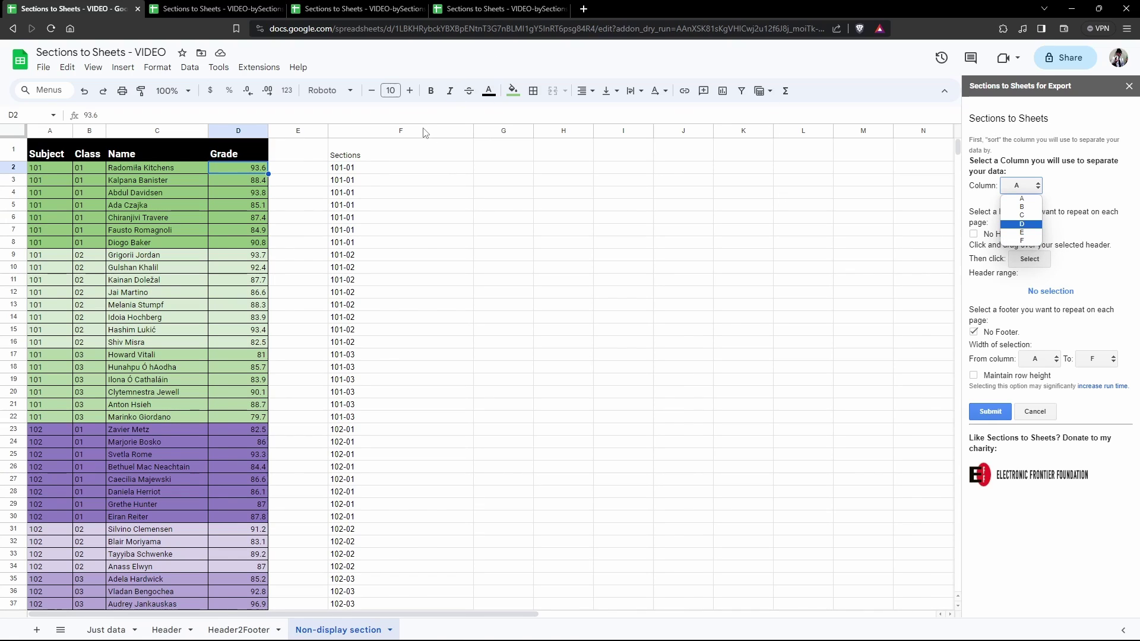
left_click(1023, 241)
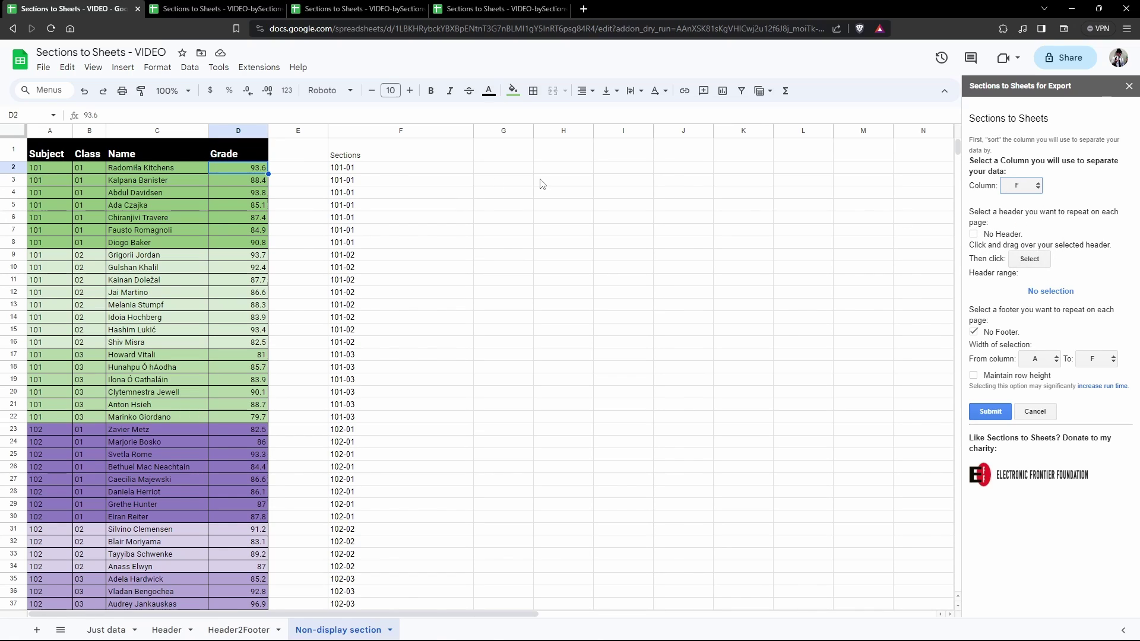
left_click(55, 157)
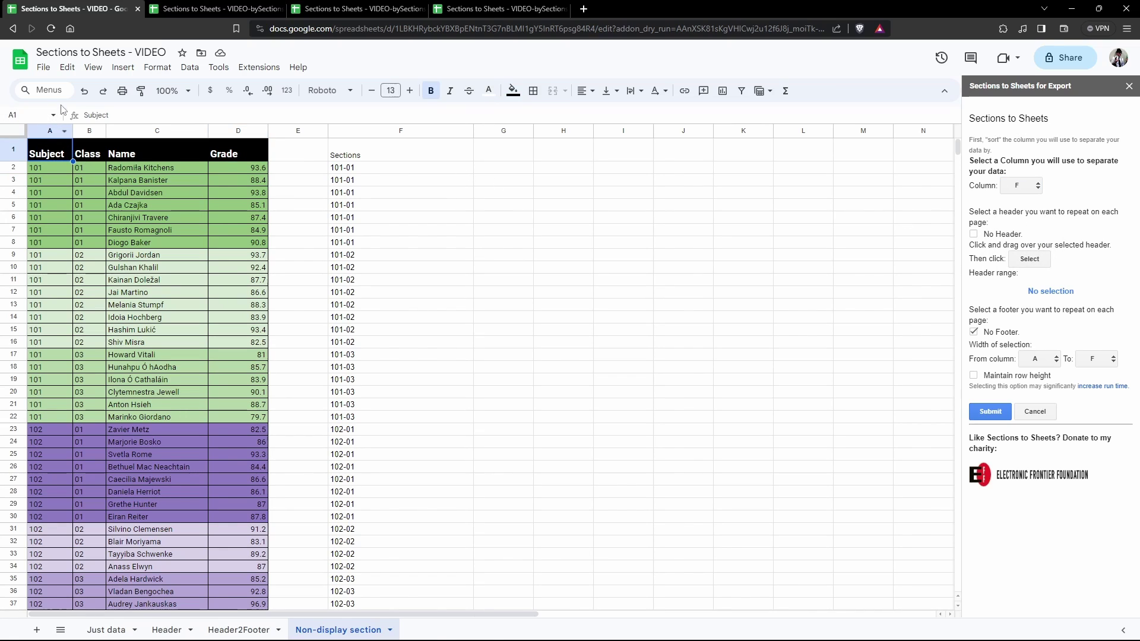
left_click(249, 156, "shift")
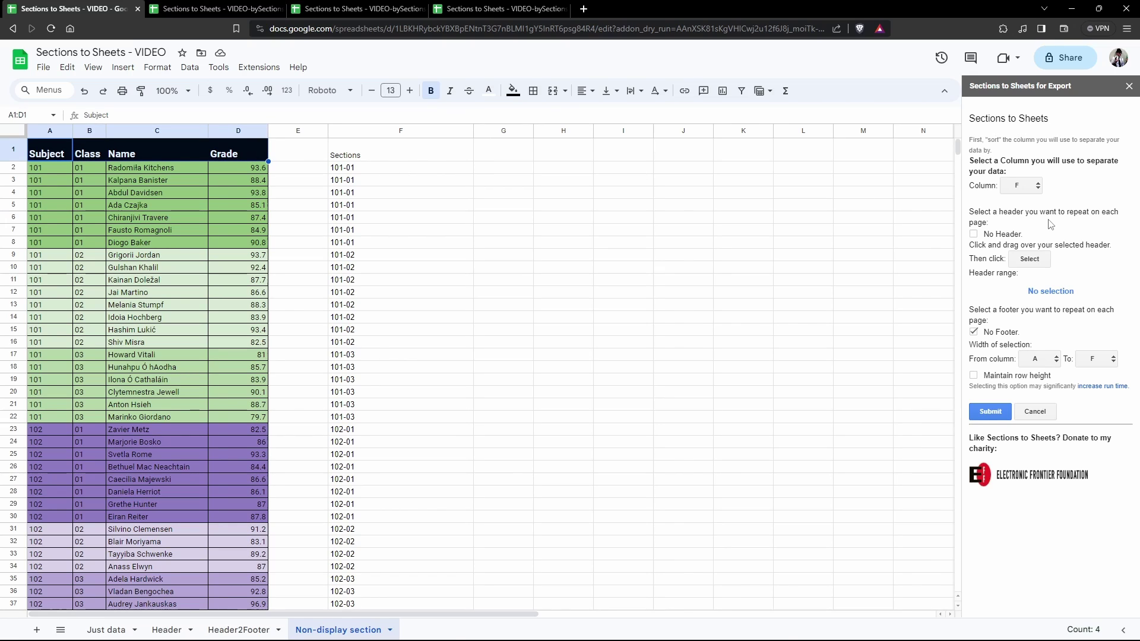
left_click(1031, 259)
Step: End the output at column D, keep original row heights, and submit the split
scroll(279, 395, "down", 7)
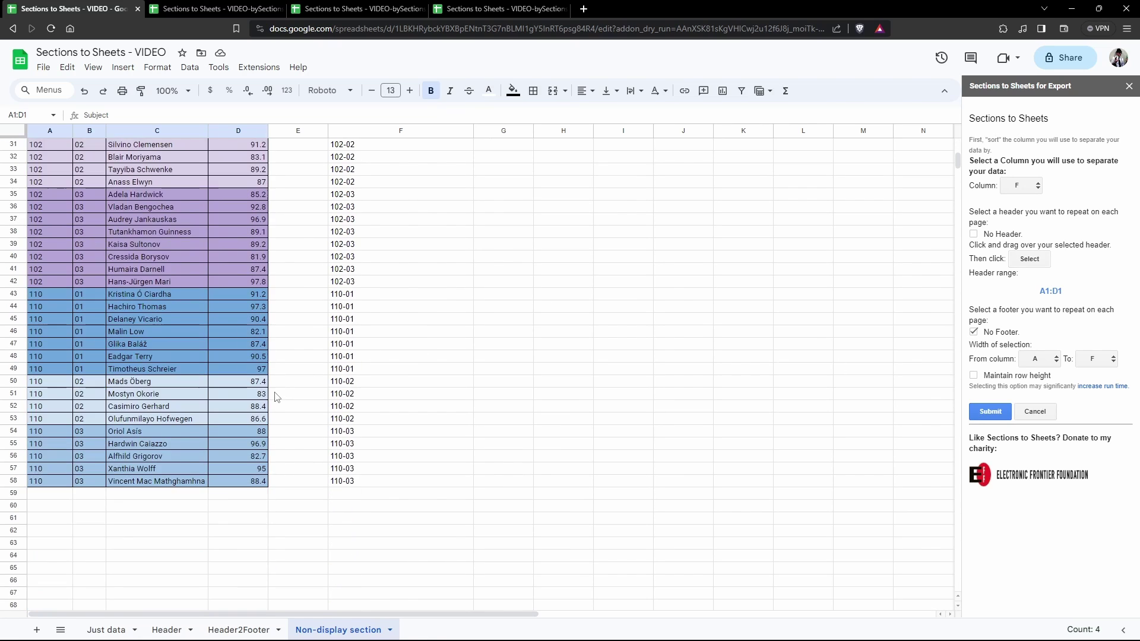
scroll(279, 395, "up", 7)
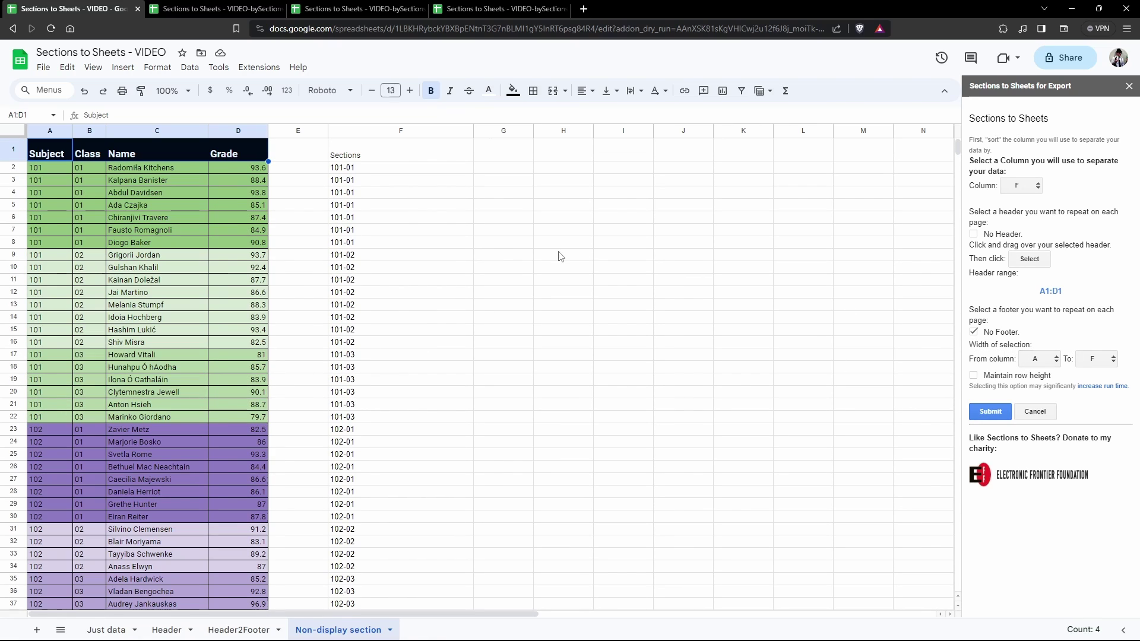
left_click(60, 157)
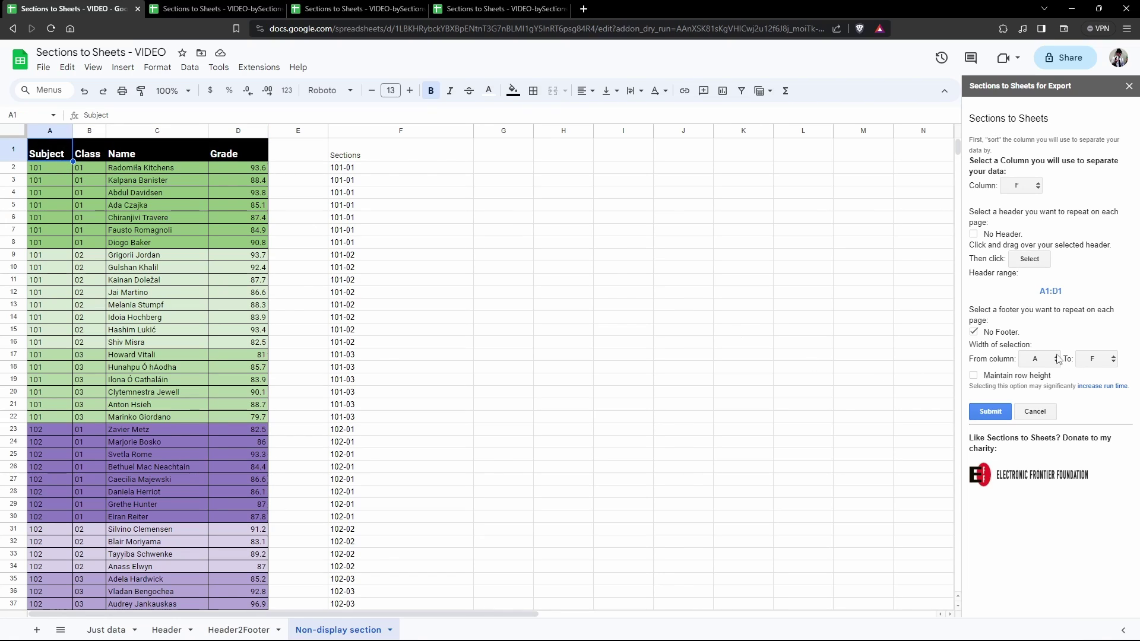
left_click(1096, 360)
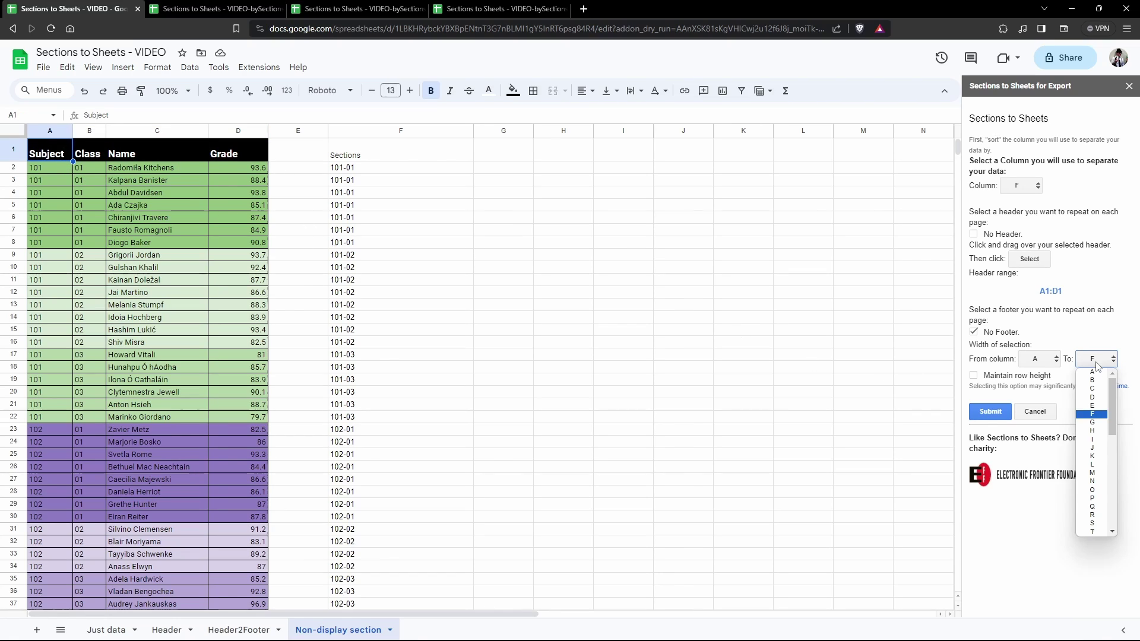
left_click(1096, 398)
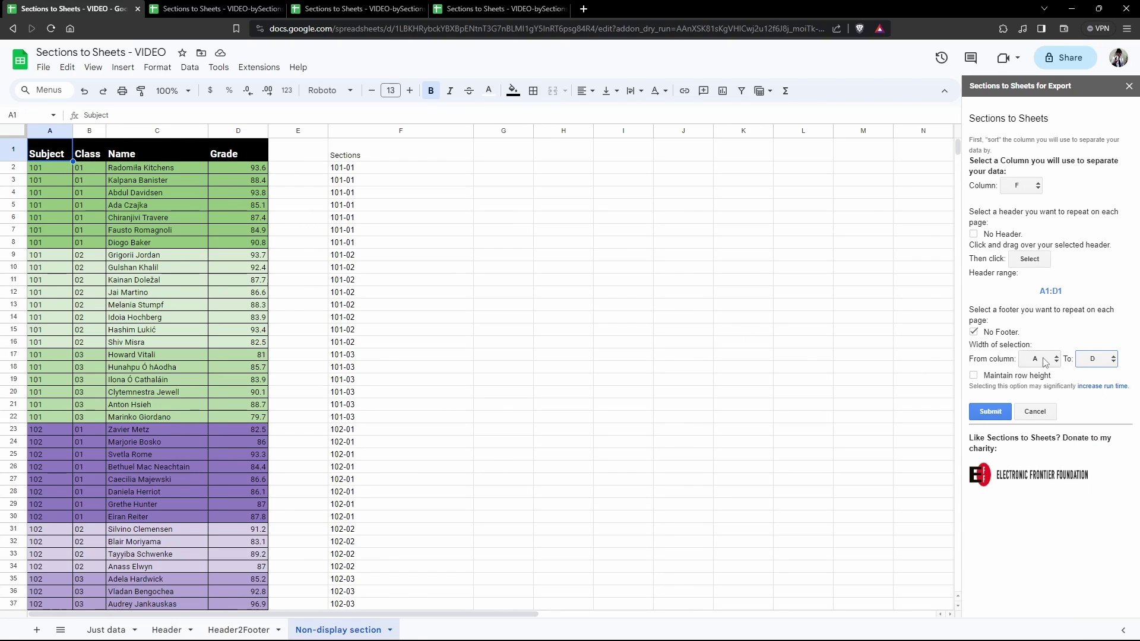
left_click(974, 377)
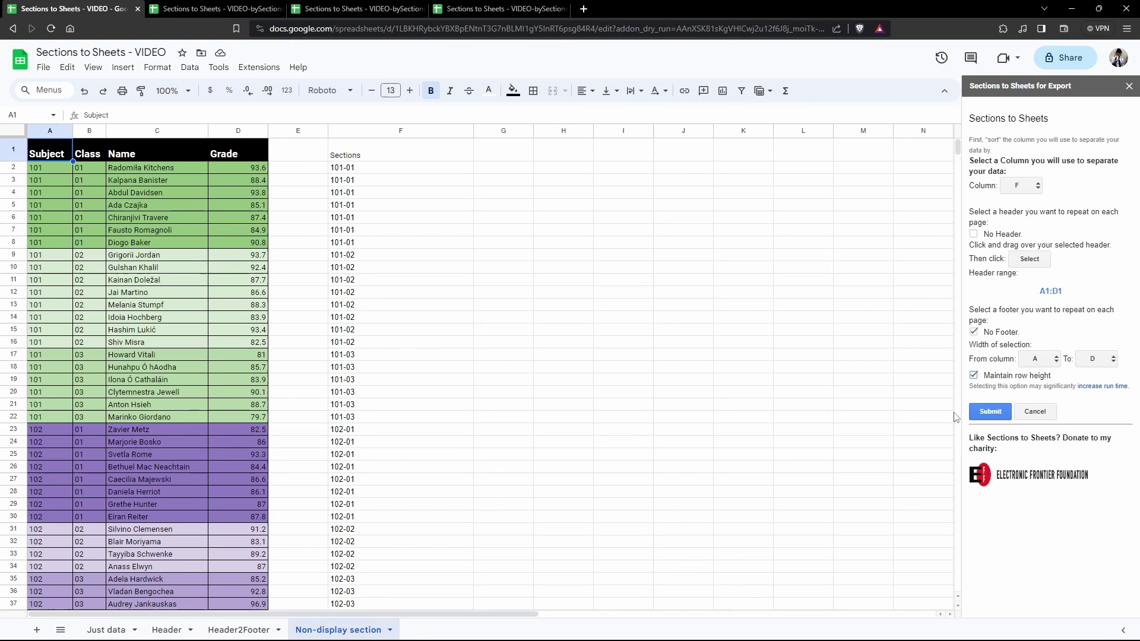
left_click(992, 412)
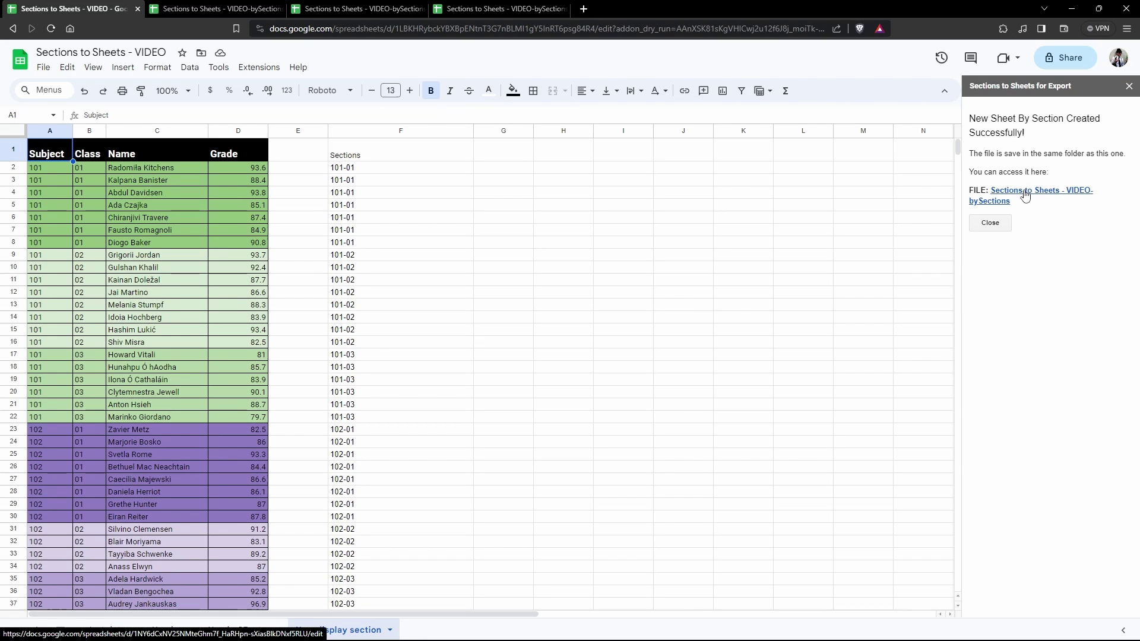
Step: Open the new bySections spreadsheet, compare with the original's Sections column F, and come back
left_click(1026, 195)
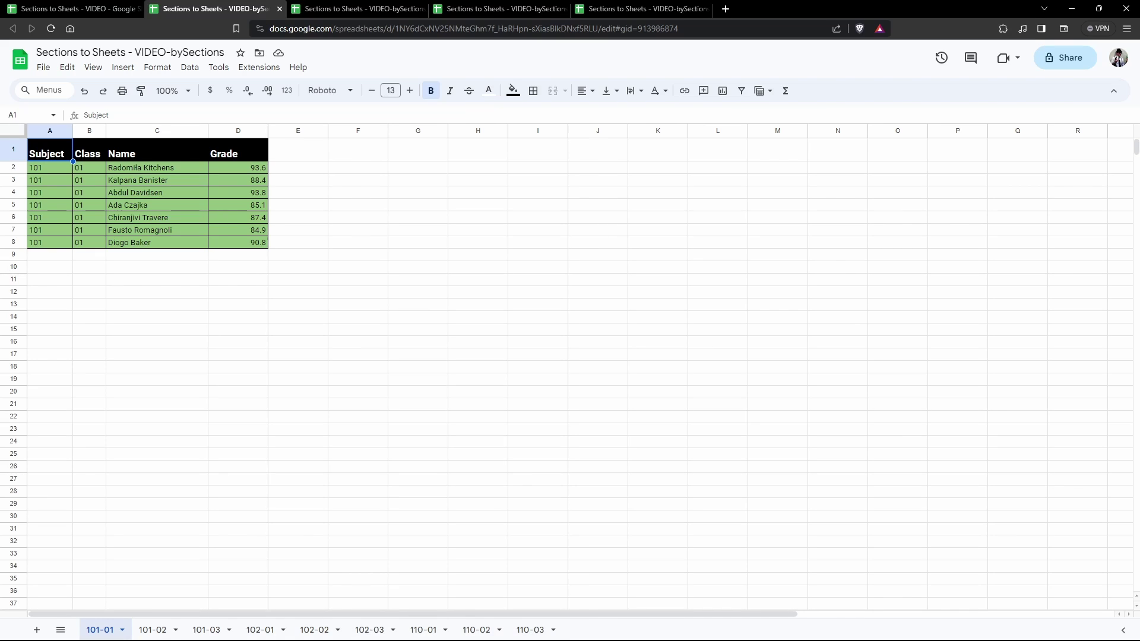
left_click(53, 9)
left_click(364, 131)
left_click(217, 9)
Step: Browse the 101-02, 101-03, 102-01 and 102-02 section sheets, then return to 101-01
left_click(156, 629)
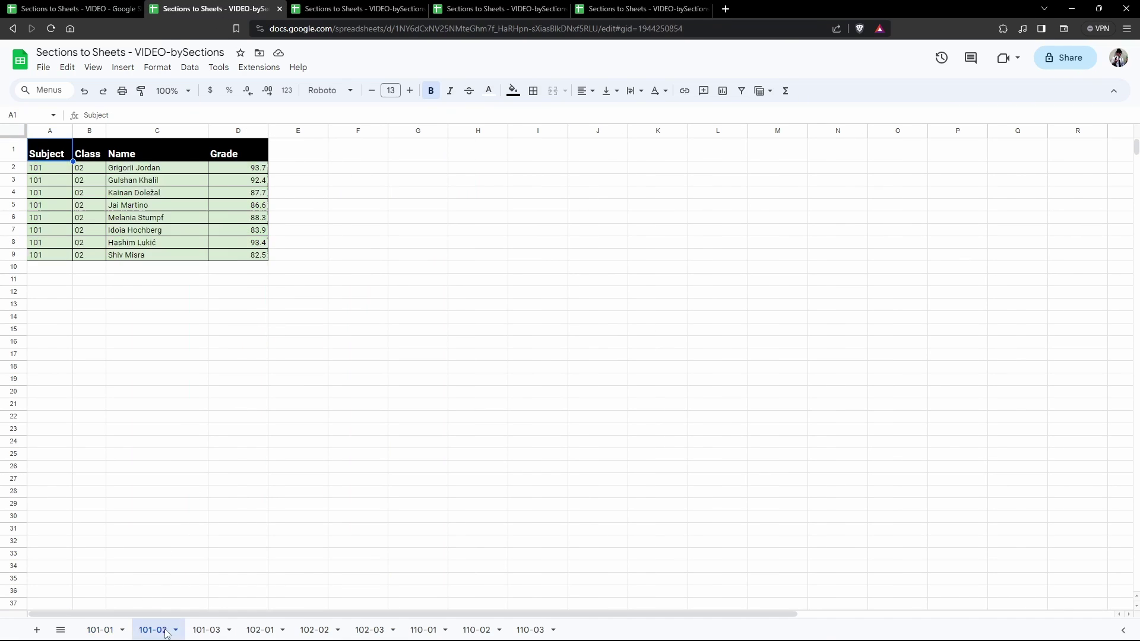
left_click(205, 630)
left_click(272, 634)
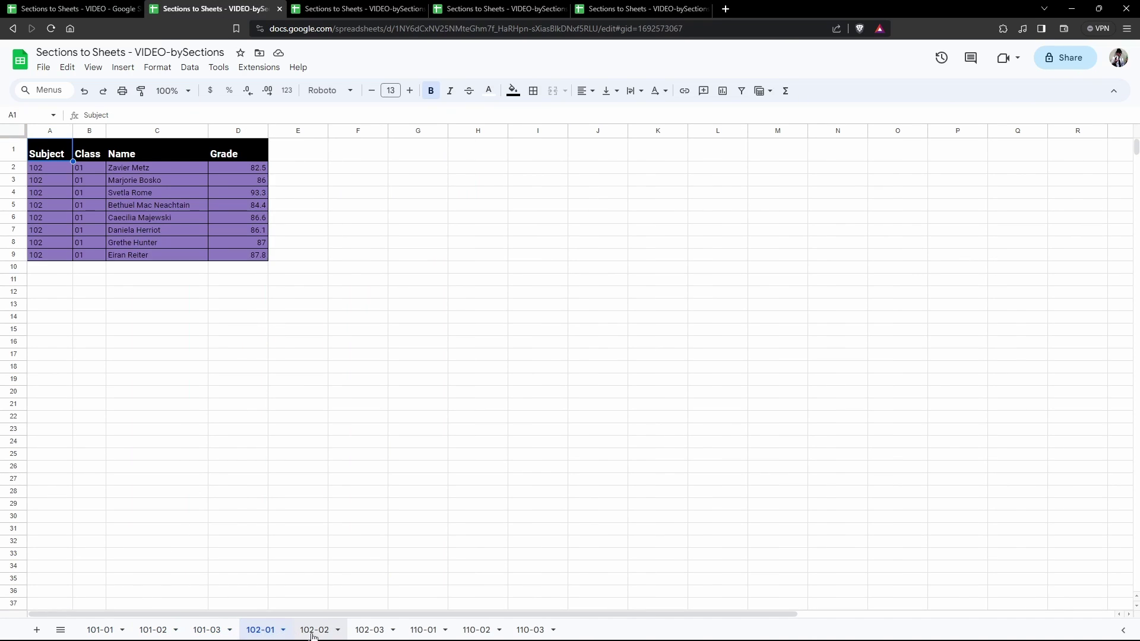
left_click(314, 631)
left_click(99, 631)
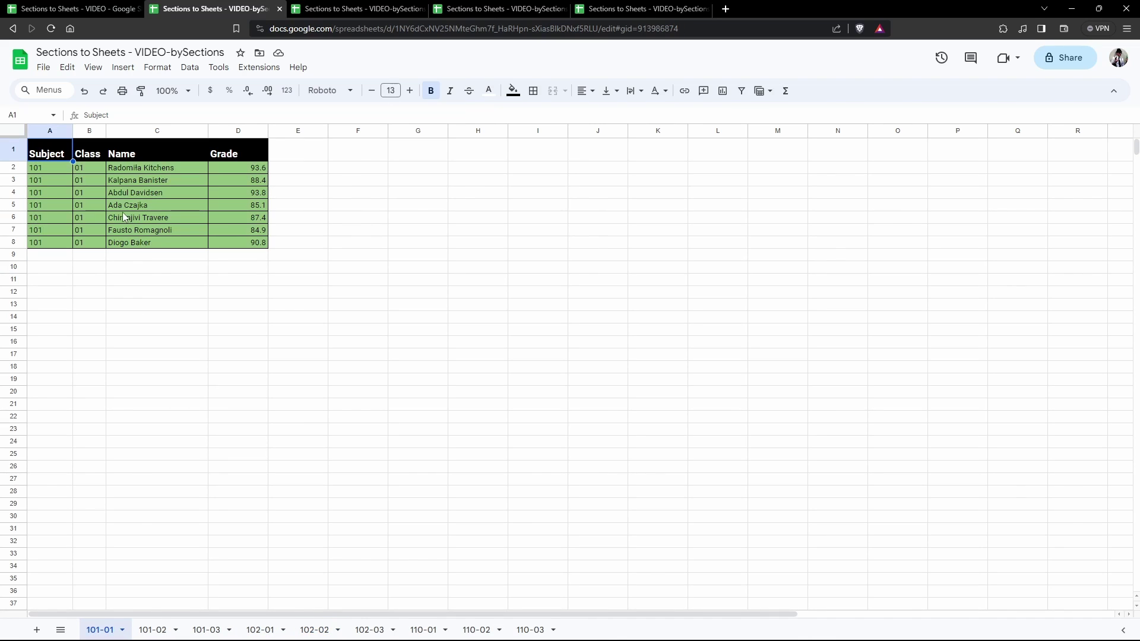
Step: Check the repeated Subject, Class, Name and Grade header, then view the last sheet 110-03
left_click(51, 180)
left_click(35, 153)
left_click(84, 153)
left_click(173, 157)
left_click(261, 155)
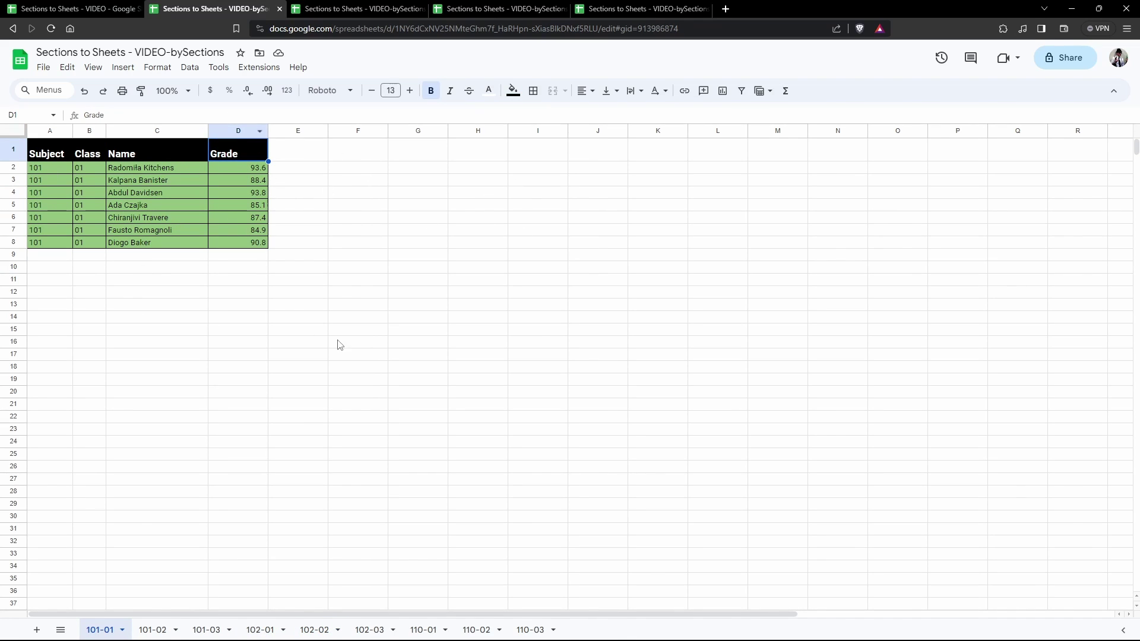
left_click(531, 630)
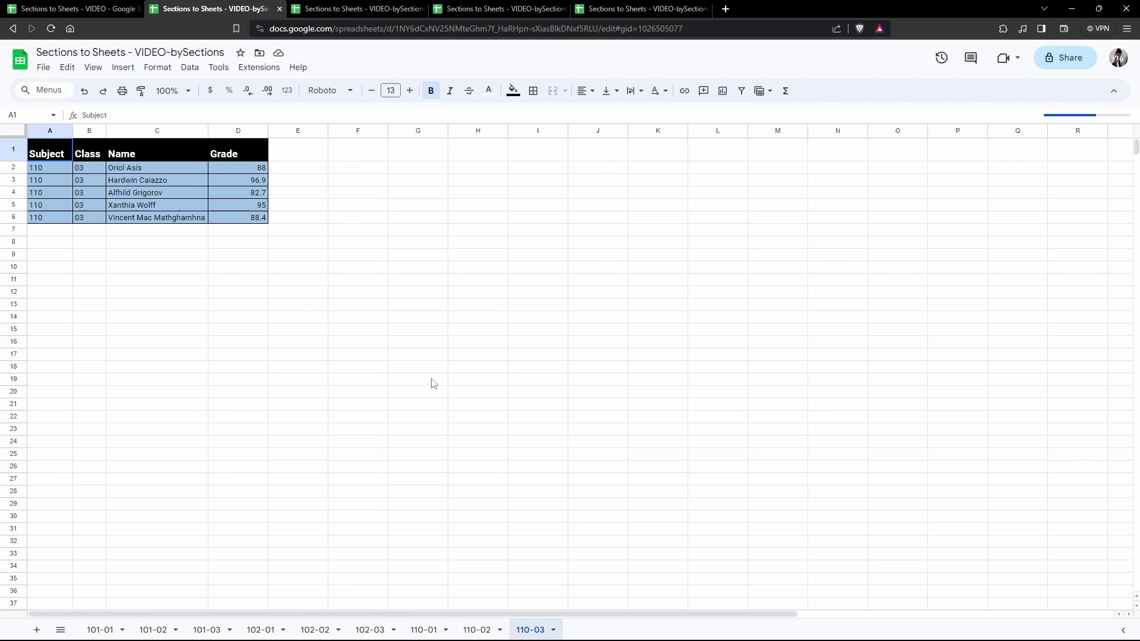
left_click(431, 297)
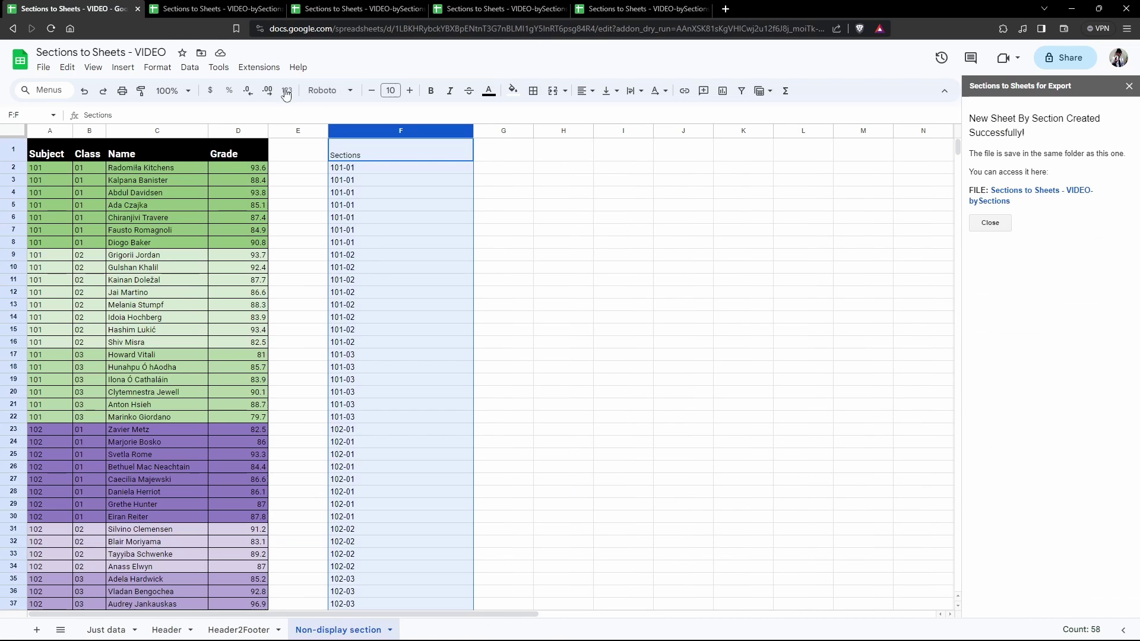
Step: Open Extensions > Sections to sheets > Resources
left_click(269, 71)
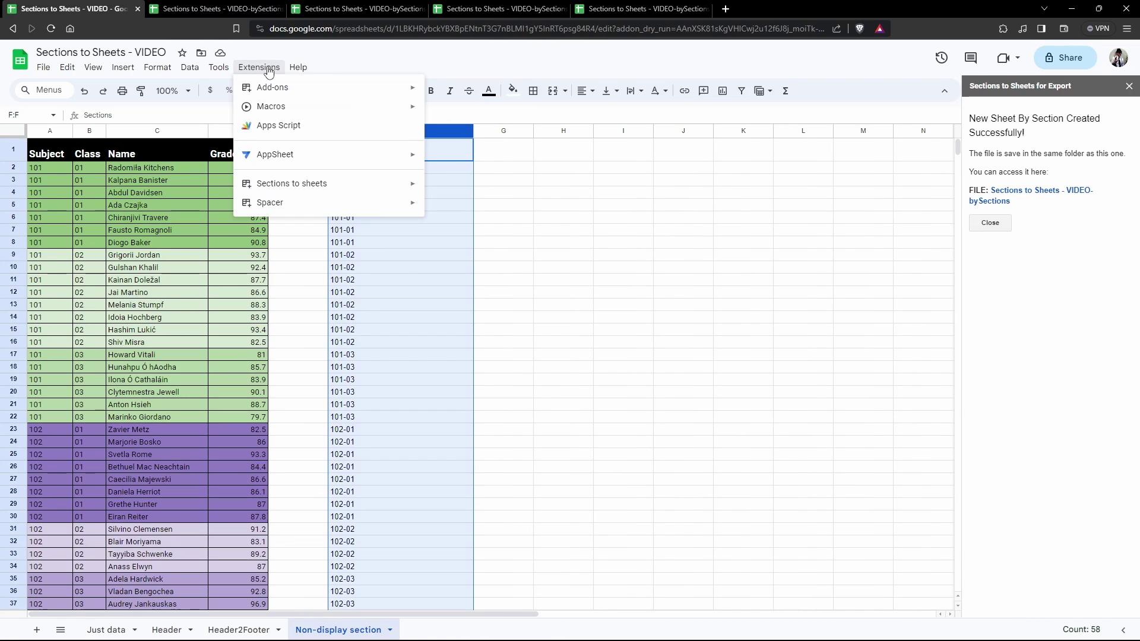
mouse_move(332, 185)
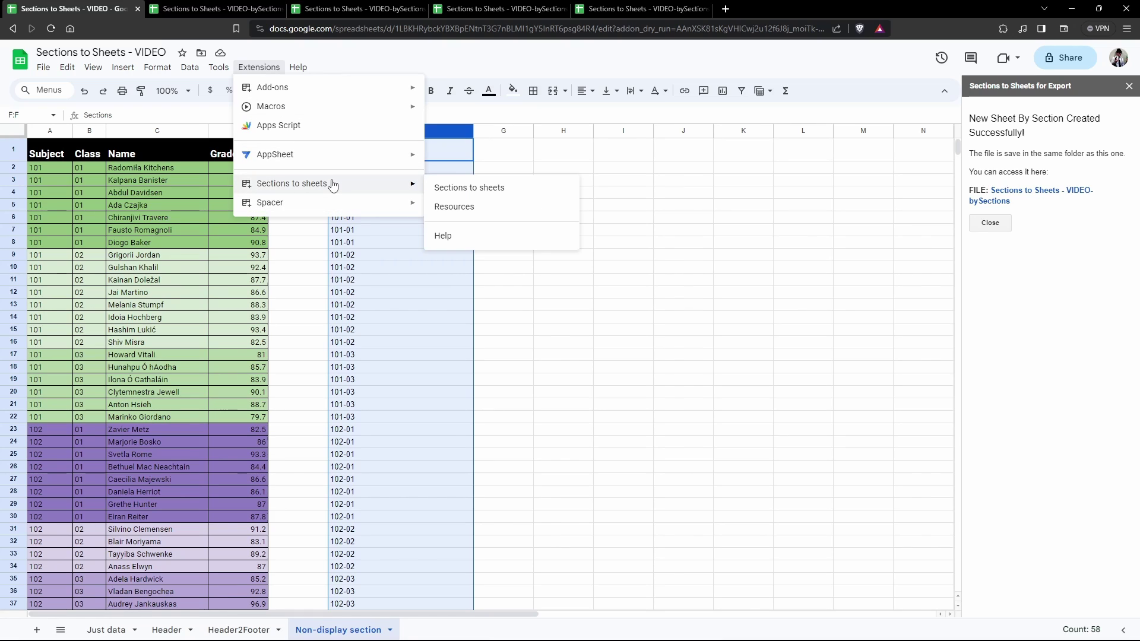
left_click(483, 207)
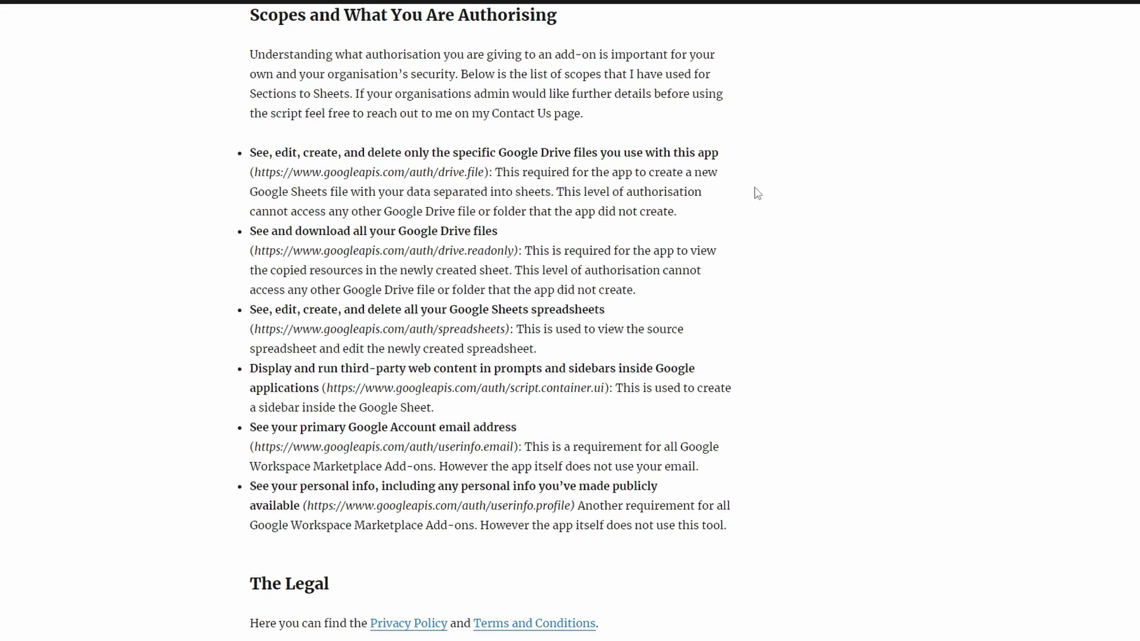
Step: Go through the generated bySections spreadsheets to the one with planet tabs
left_click(365, 9)
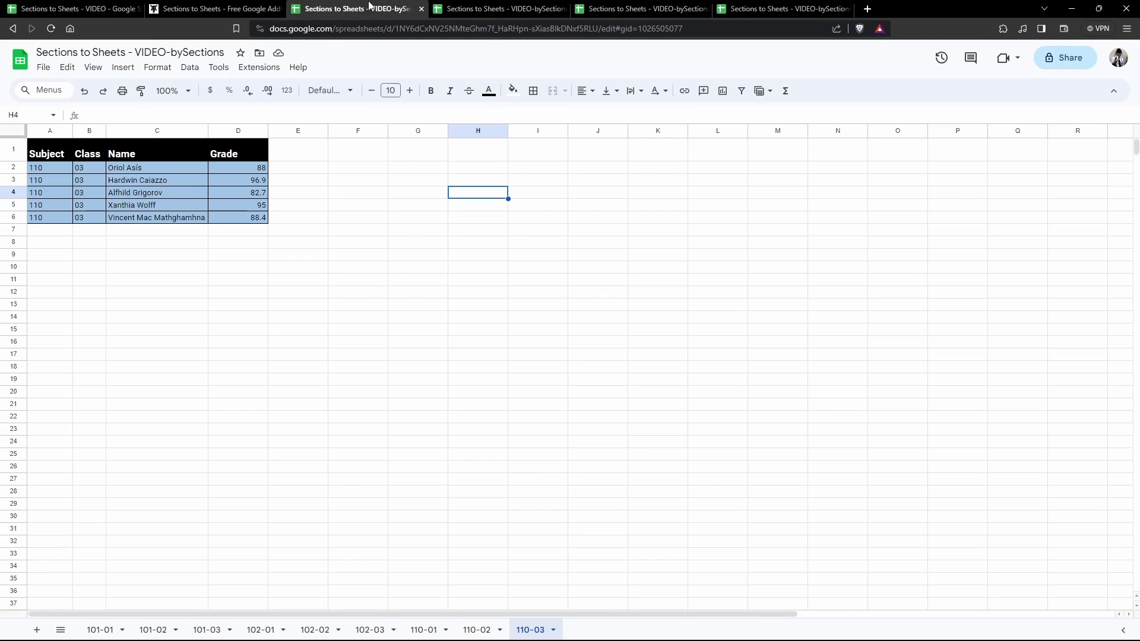
left_click(498, 10)
left_click(629, 9)
left_click(774, 13)
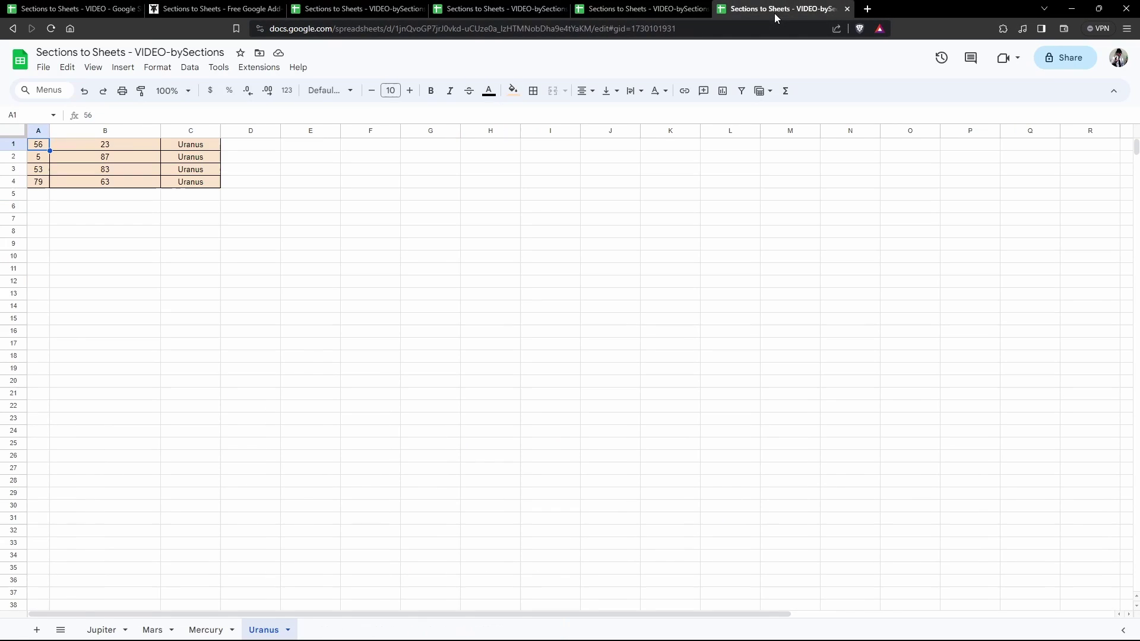
Step: Check the file's TUTORIAL folder location in the Move dialog and cancel without moving
left_click(259, 54)
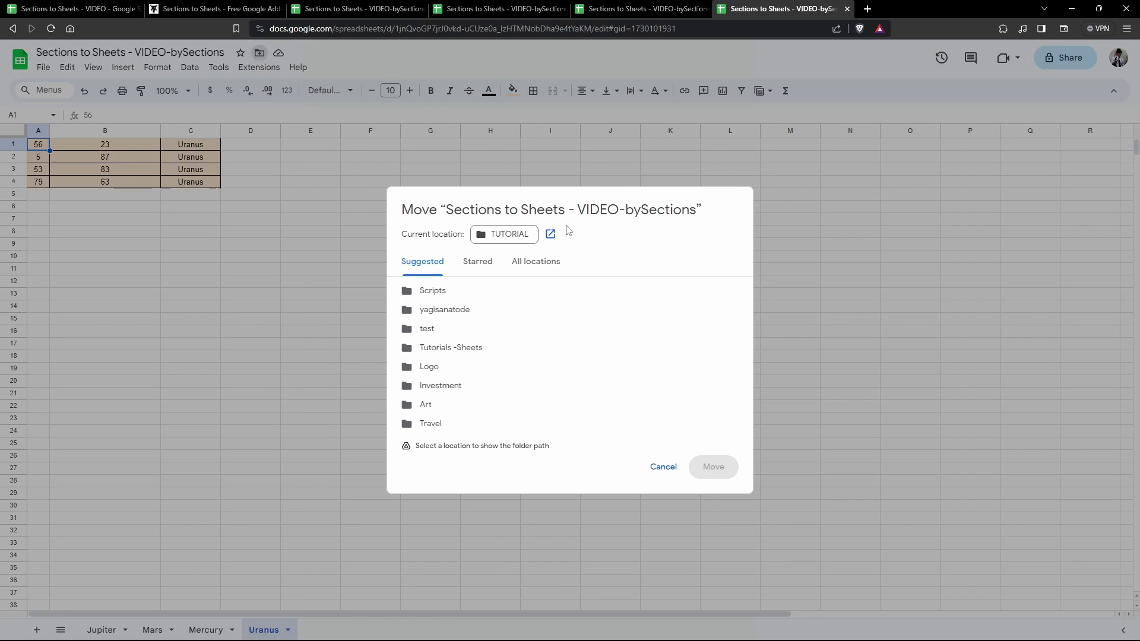
left_click(514, 238)
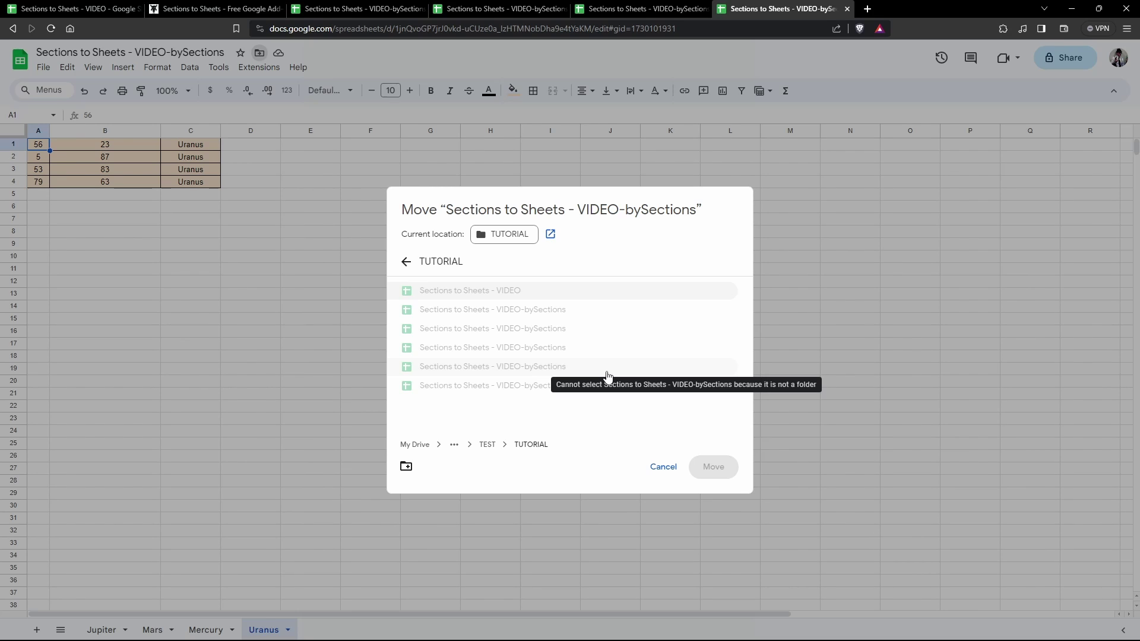
left_click(664, 466)
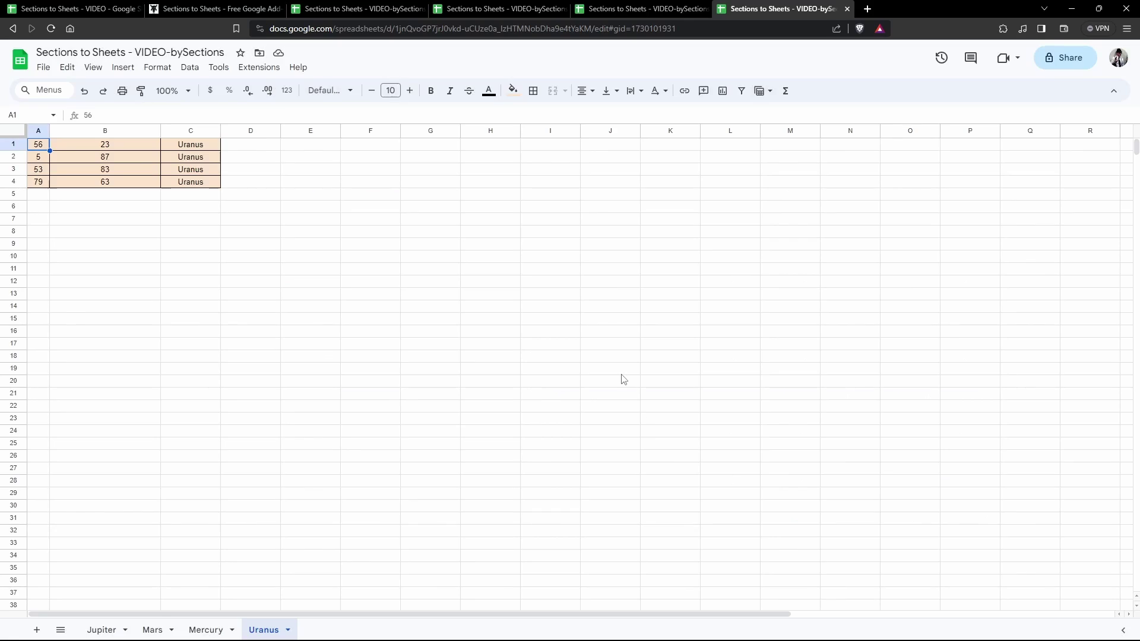
Step: Switch to the add-on's Scopes documentation page and scroll through the listed scopes
left_click(214, 9)
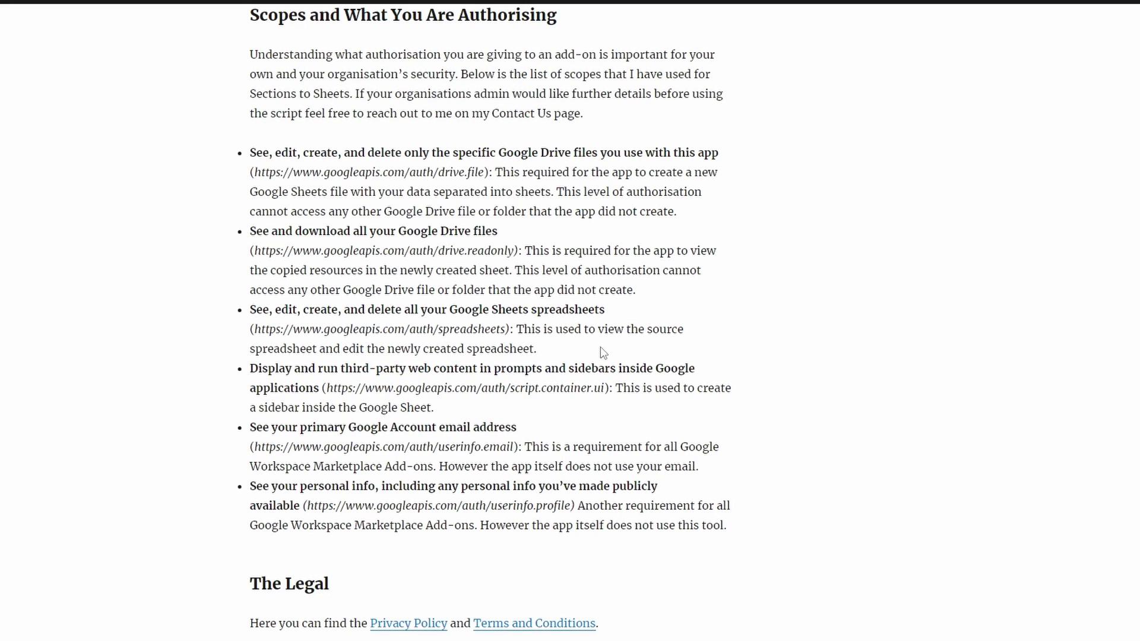
scroll(526, 283, "down", 2)
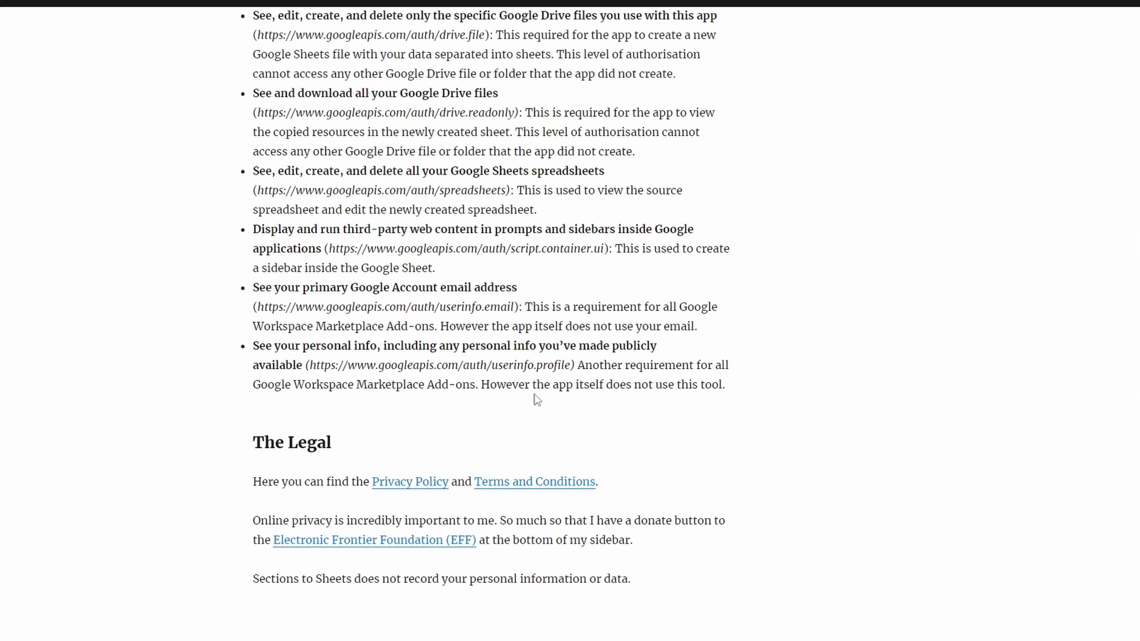
left_click(215, 9)
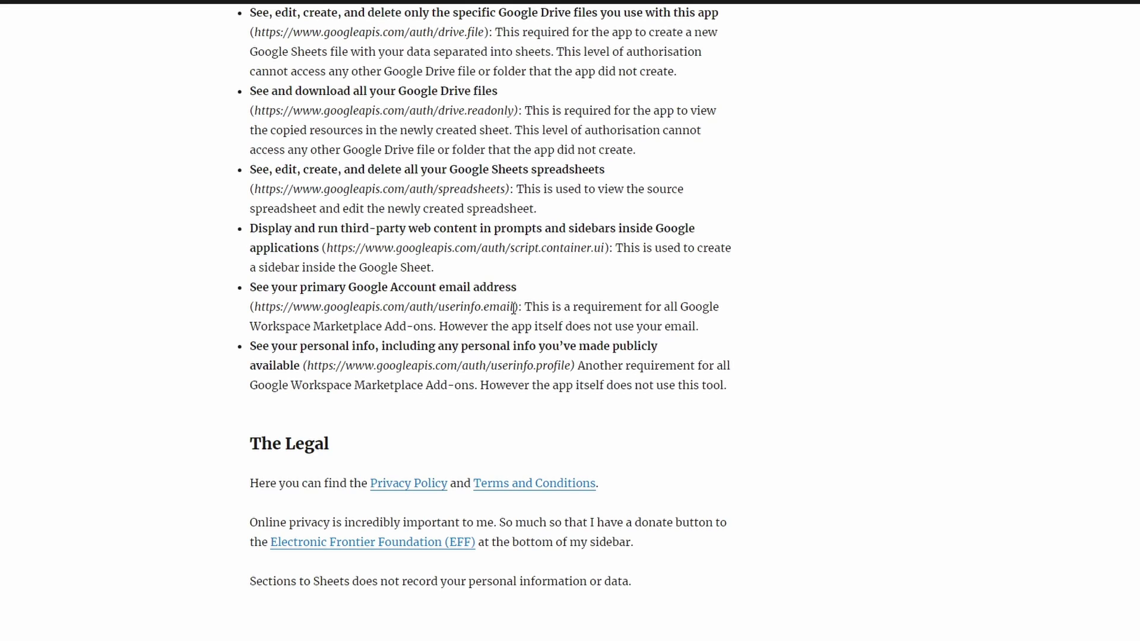
left_click_drag(514, 306, 256, 315)
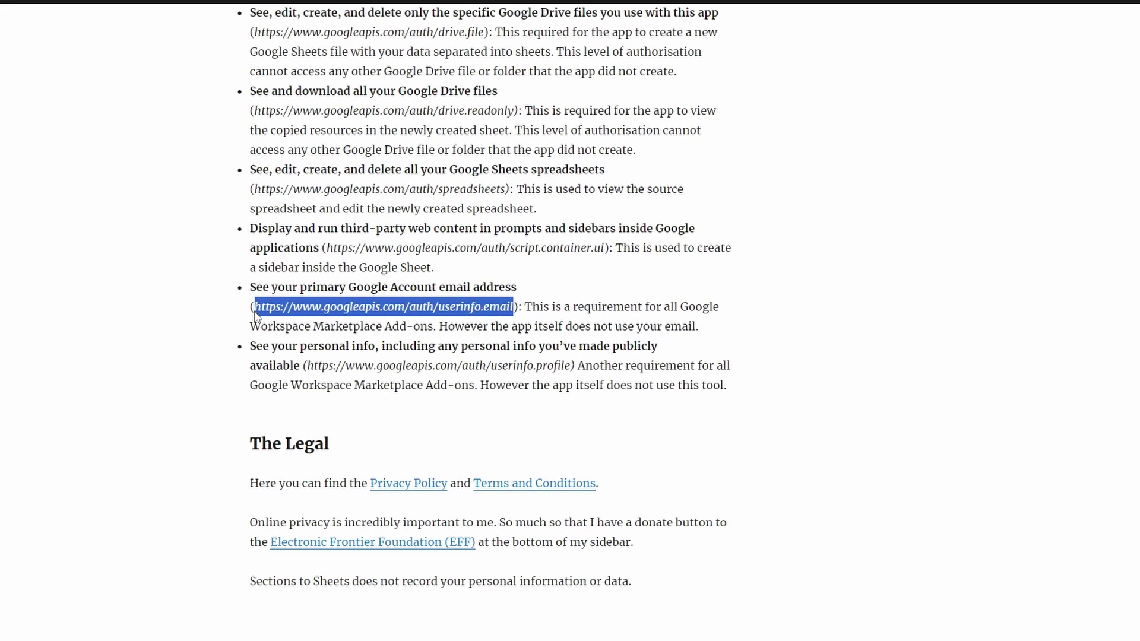
left_click(449, 379)
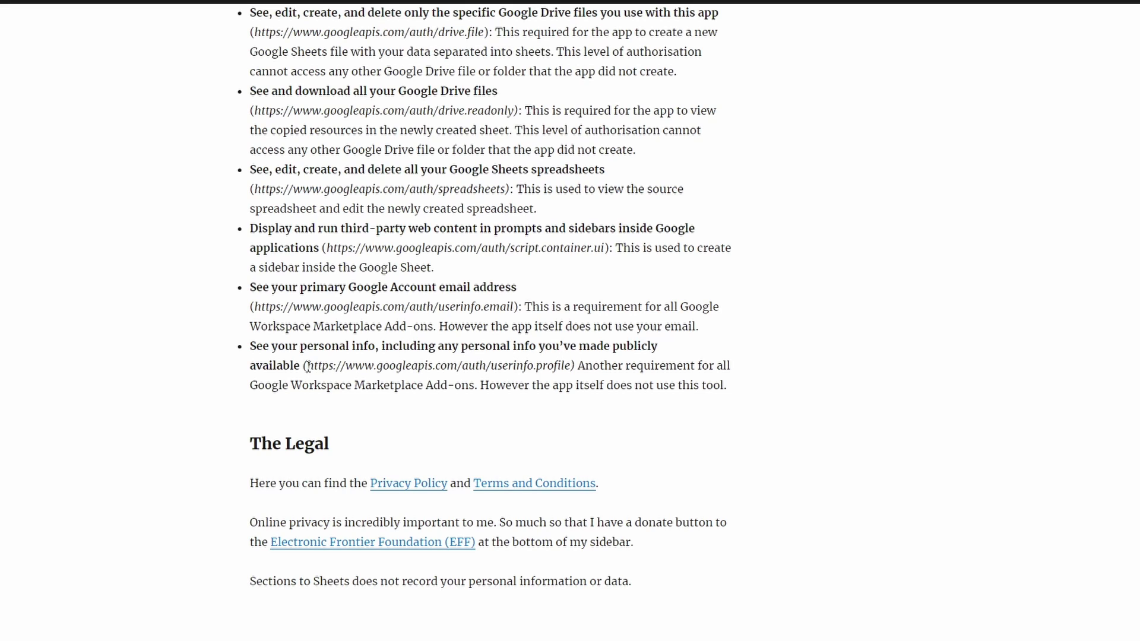
left_click_drag(306, 366, 569, 373)
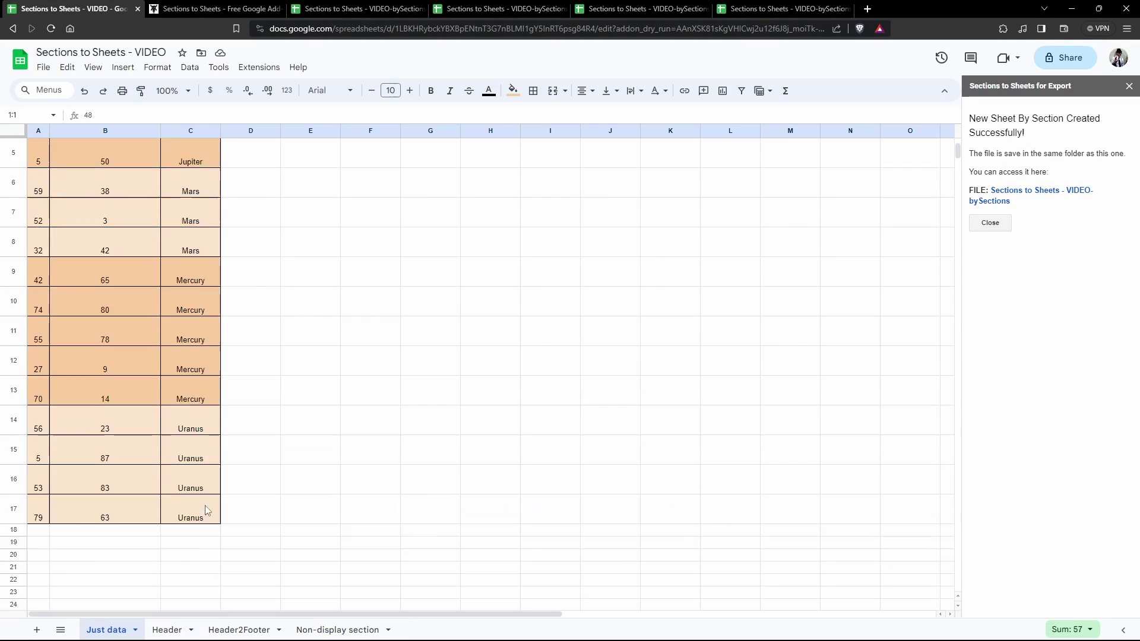
Step: Move the selection to B6, then on the Header sheet select A2 and the Jupiter cell C6
scroll(205, 505, "up", 2)
key("Down")
key("Down")
key("Down")
key("Down")
key("Down")
key("Right")
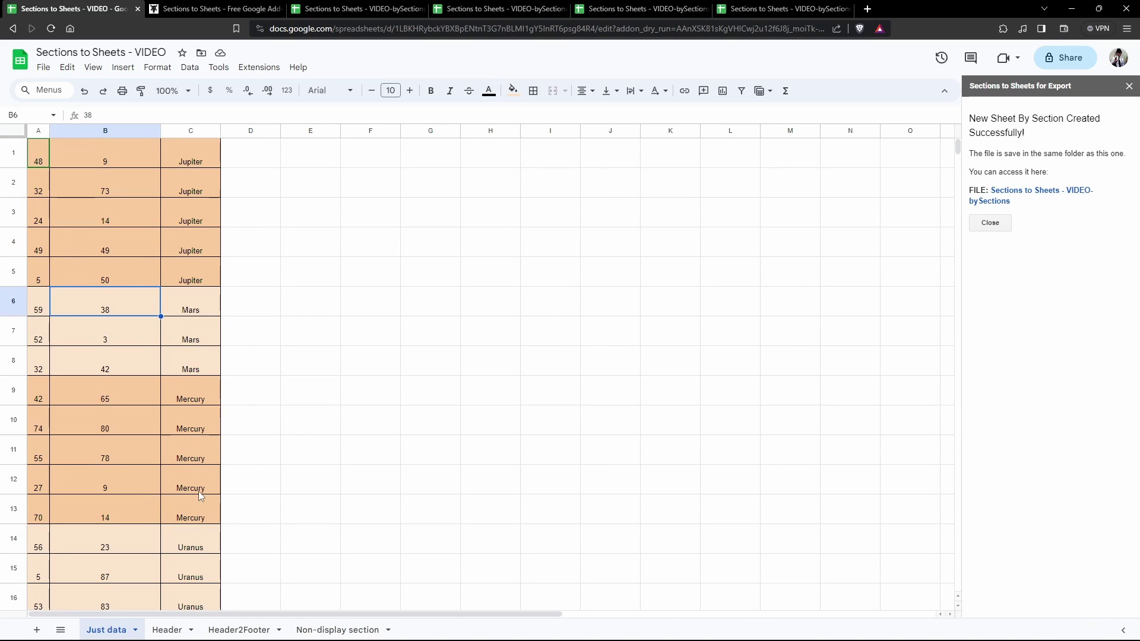
left_click(167, 630)
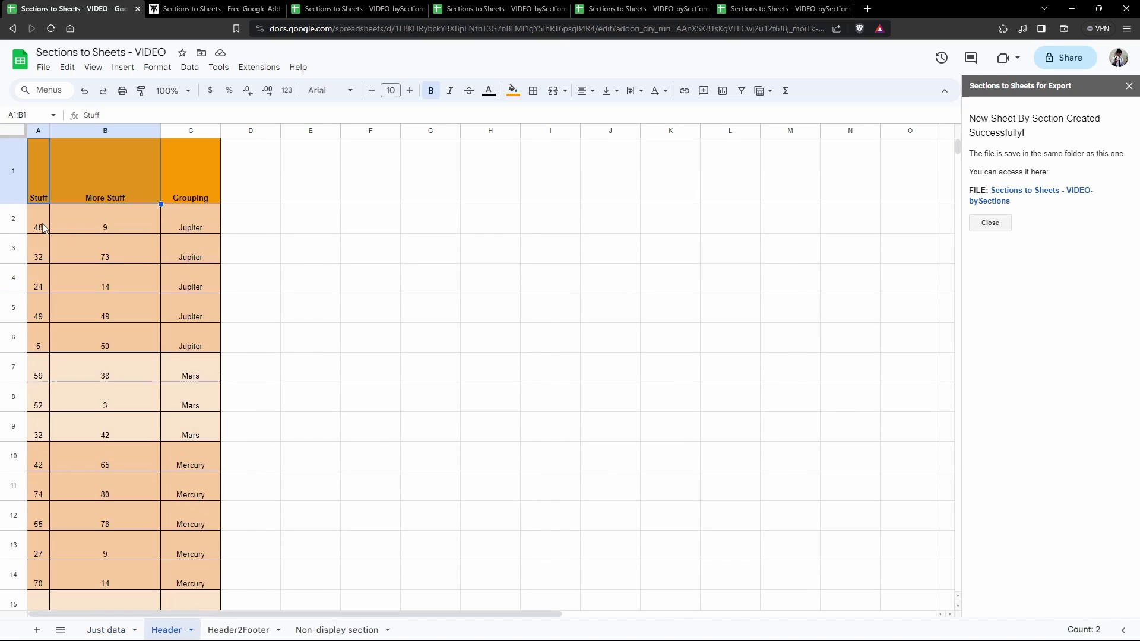
left_click(43, 217)
left_click(175, 352)
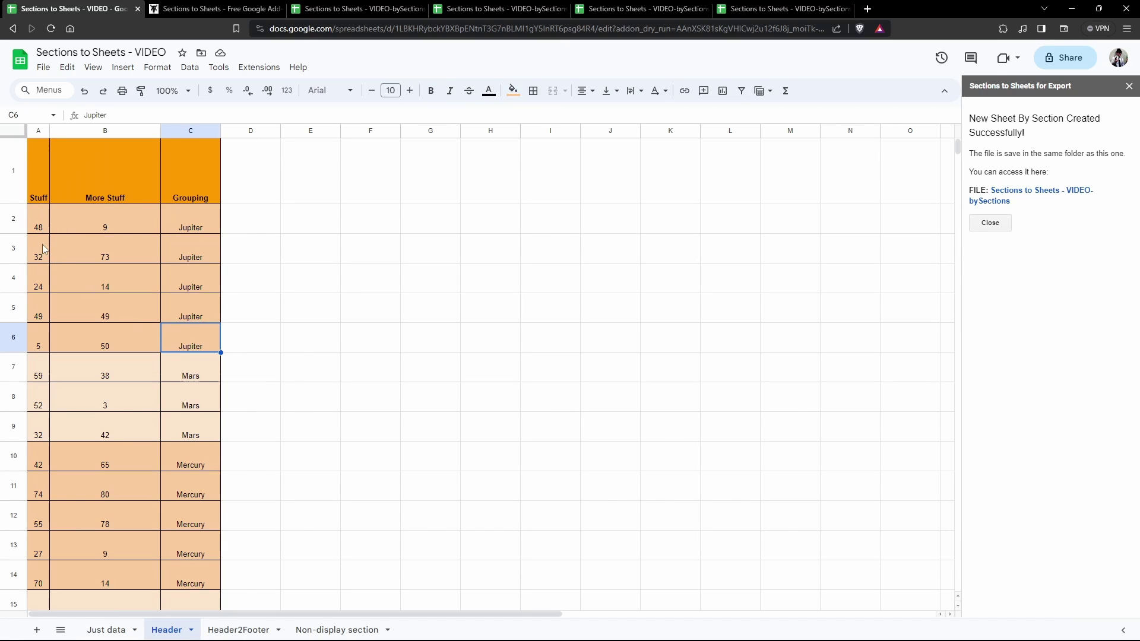
scroll(176, 356, "down", 3)
Step: Review Header2Footer, view the Uranus output sheet, then return to the source and jump to footer cell C20
left_click(234, 630)
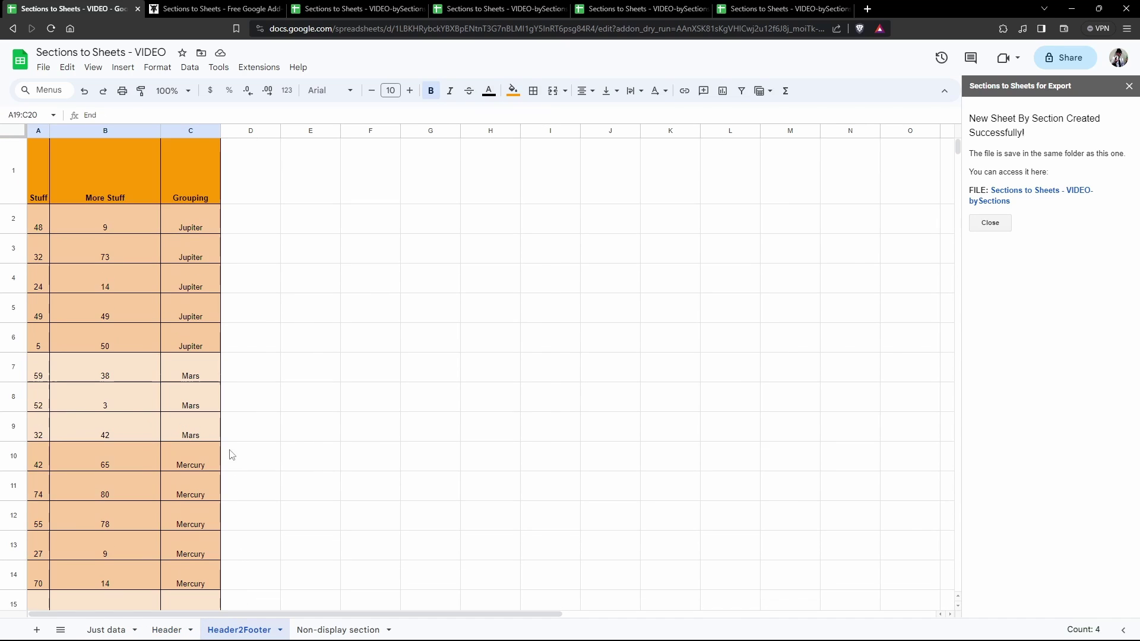
scroll(145, 468, "down", 3)
scroll(122, 418, "up", 3)
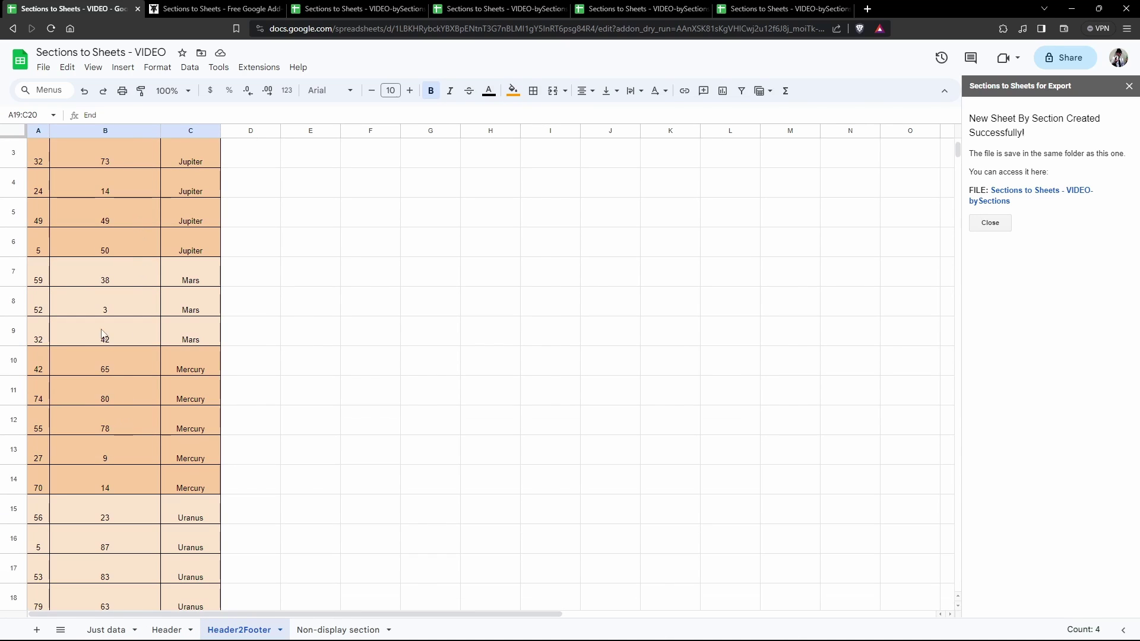
scroll(87, 507, "down", 1)
scroll(132, 537, "up", 3)
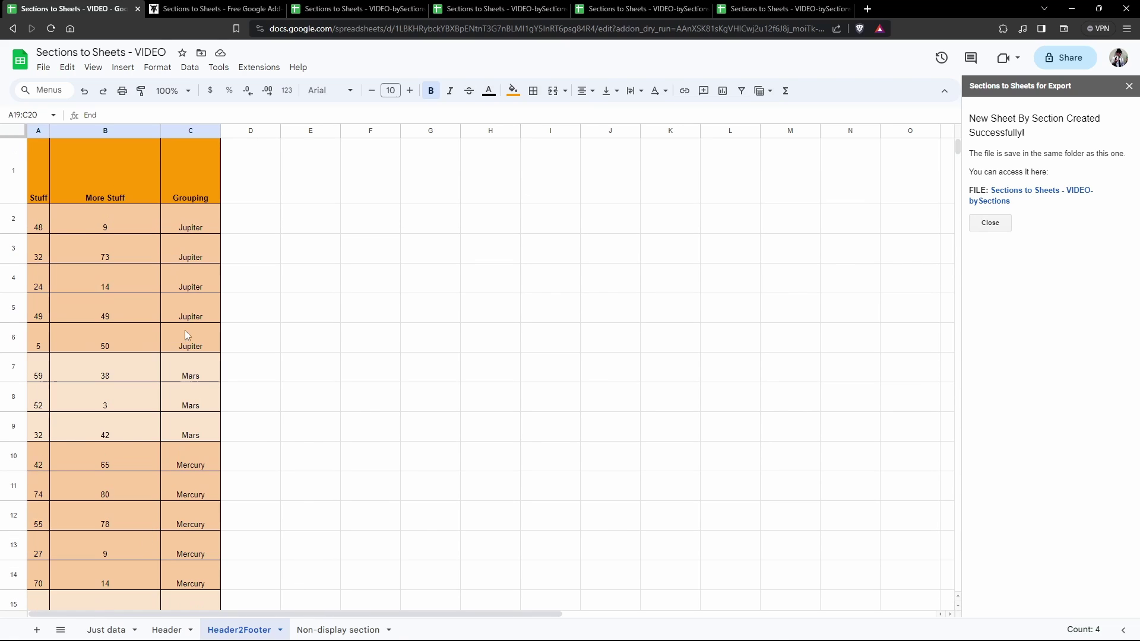
left_click(346, 6)
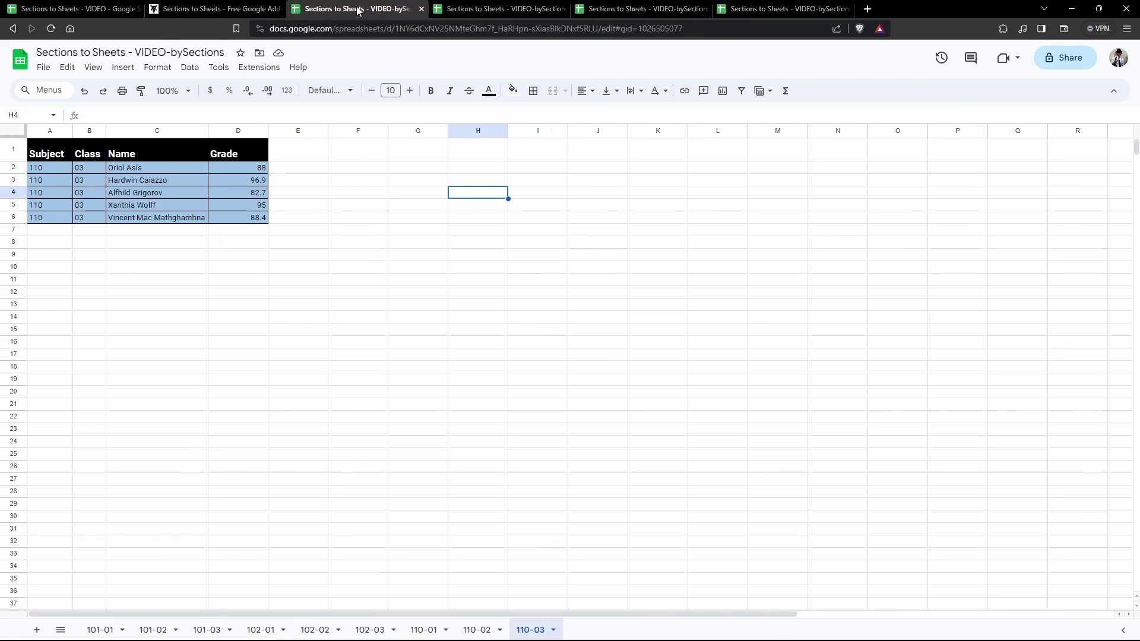
left_click(520, 8)
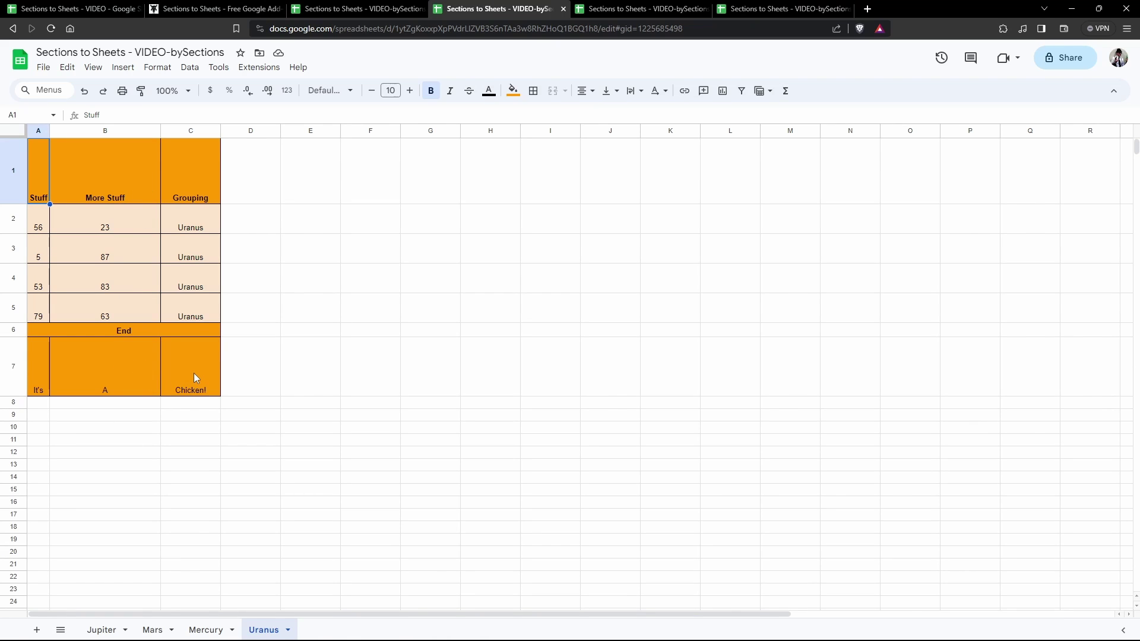
key("ctrl+1")
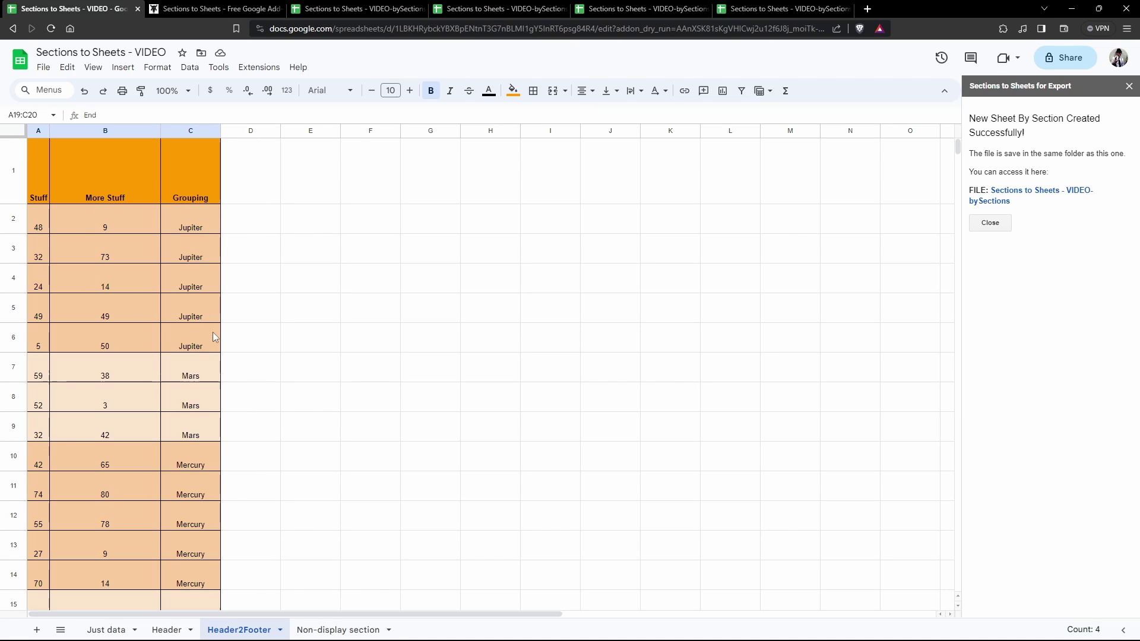
key("ctrl+End")
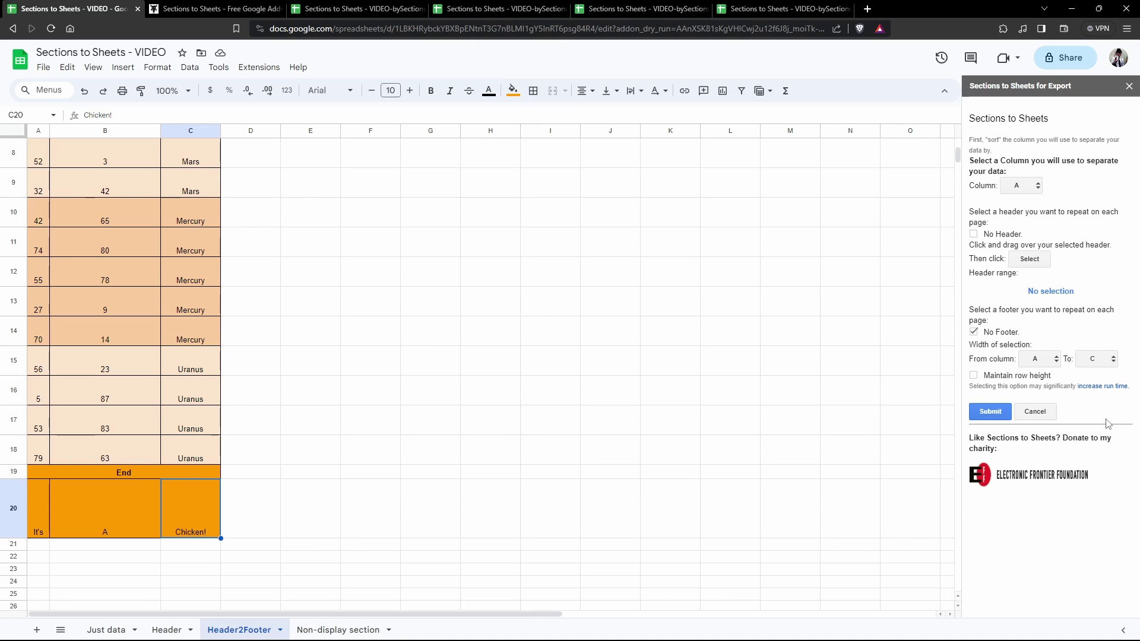
Step: Open the Apps Script quotas page, highlight the 6 min / execution runtime limit, and return to Sheets
left_click(1109, 387)
left_click(208, 8)
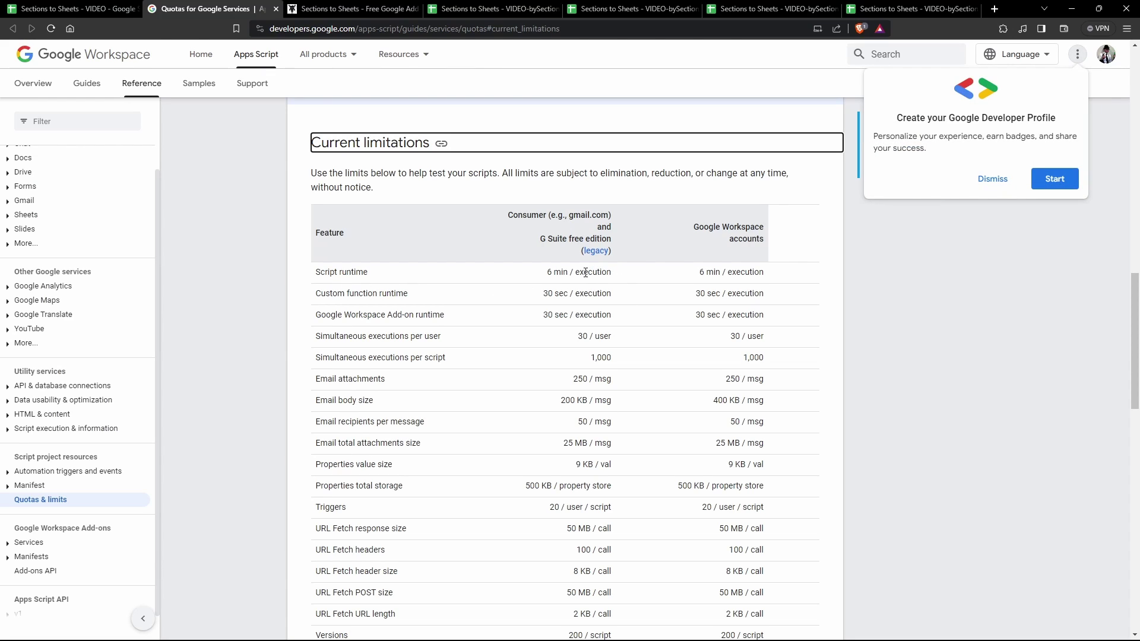
left_click_drag(544, 274, 618, 283)
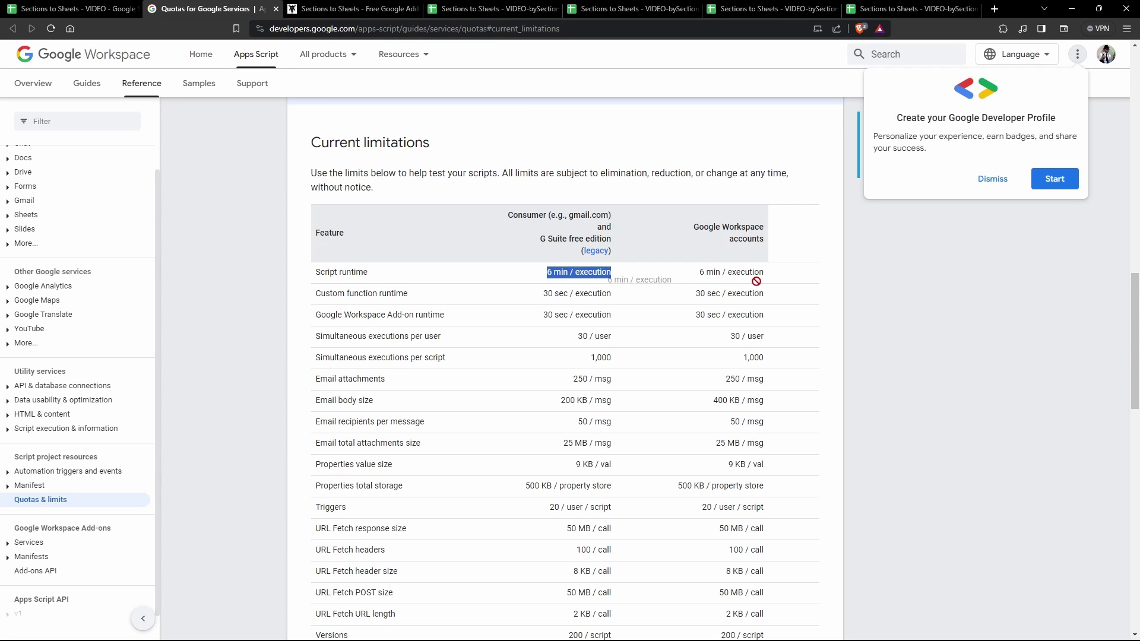
left_click_drag(758, 282, 720, 277)
key("ctrl+shift+Tab")
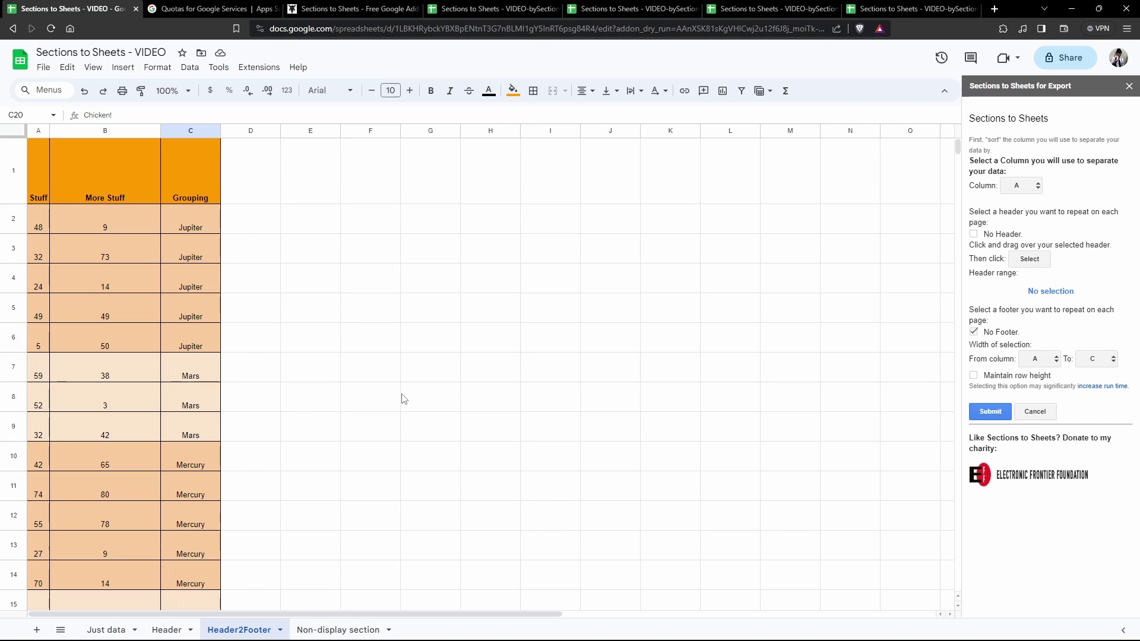
Step: Select the Stuff header cell A1 and the data rows A2:C18
scroll(384, 375, "down", 1)
scroll(384, 374, "up", 1)
left_click(42, 225)
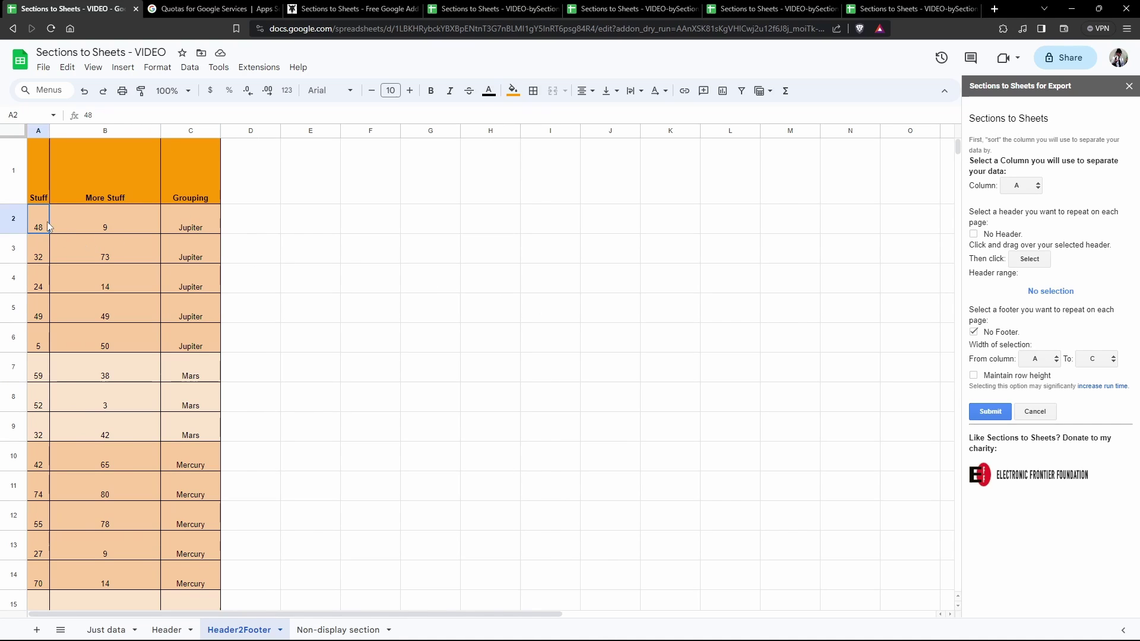
left_click(41, 182)
scroll(123, 248, "down", 4)
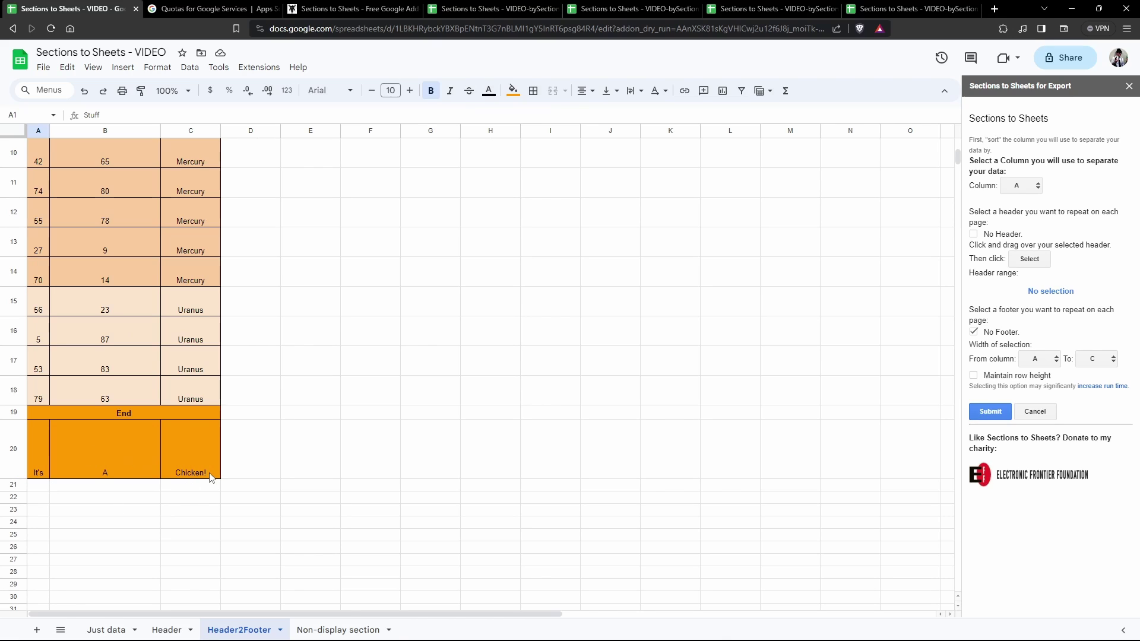
scroll(164, 369, "up", 5)
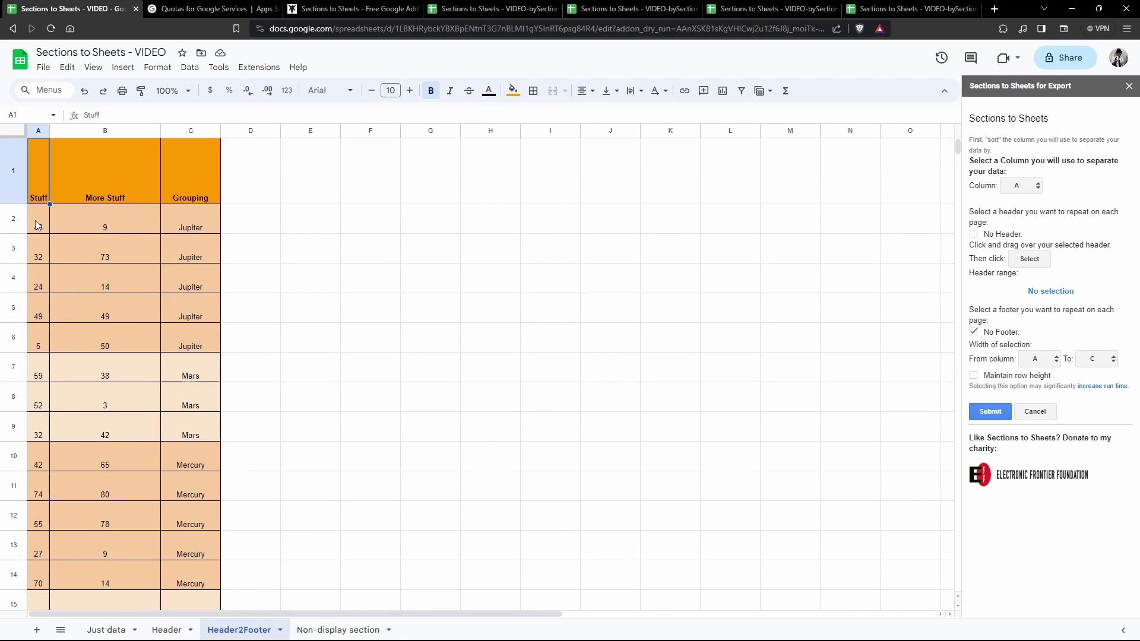
key("Down")
scroll(156, 271, "down", 4)
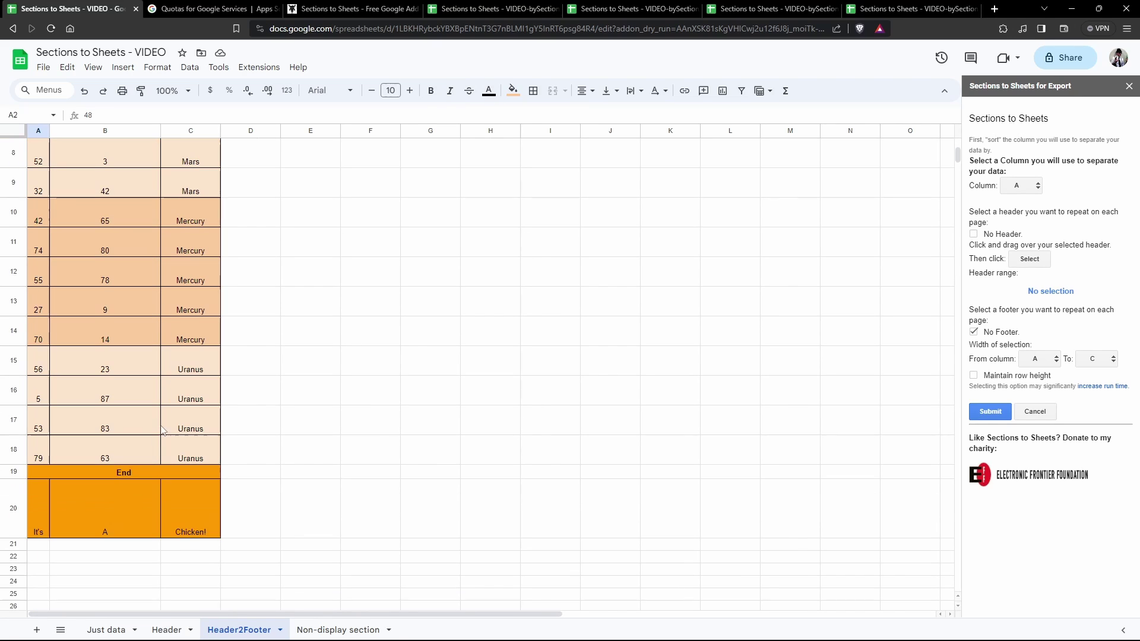
left_click(188, 464, "shift")
Step: View the Non-display section and Just data sheets, then return to Header2Footer and clear the selection
left_click(355, 629)
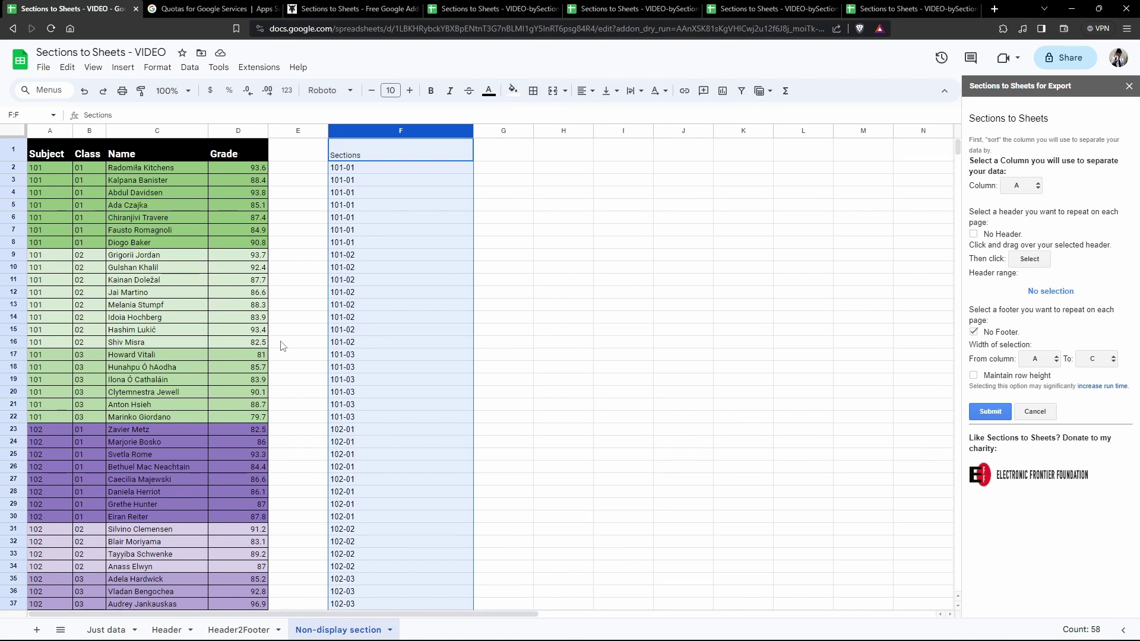
left_click(104, 630)
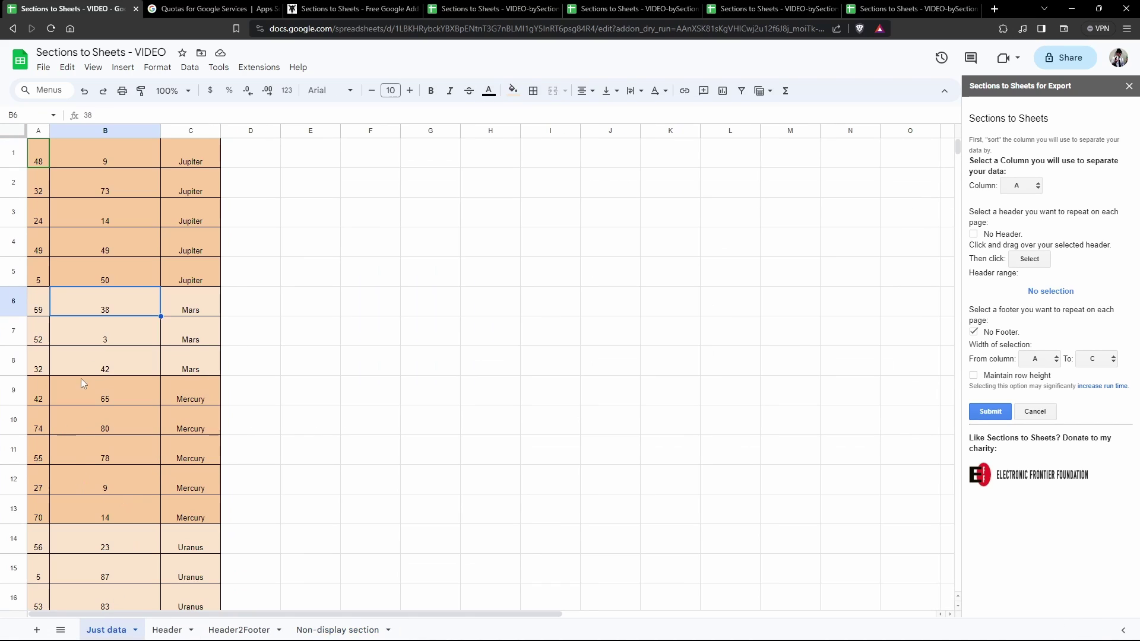
left_click(239, 630)
scroll(120, 338, "up", 4)
scroll(126, 416, "down", 6)
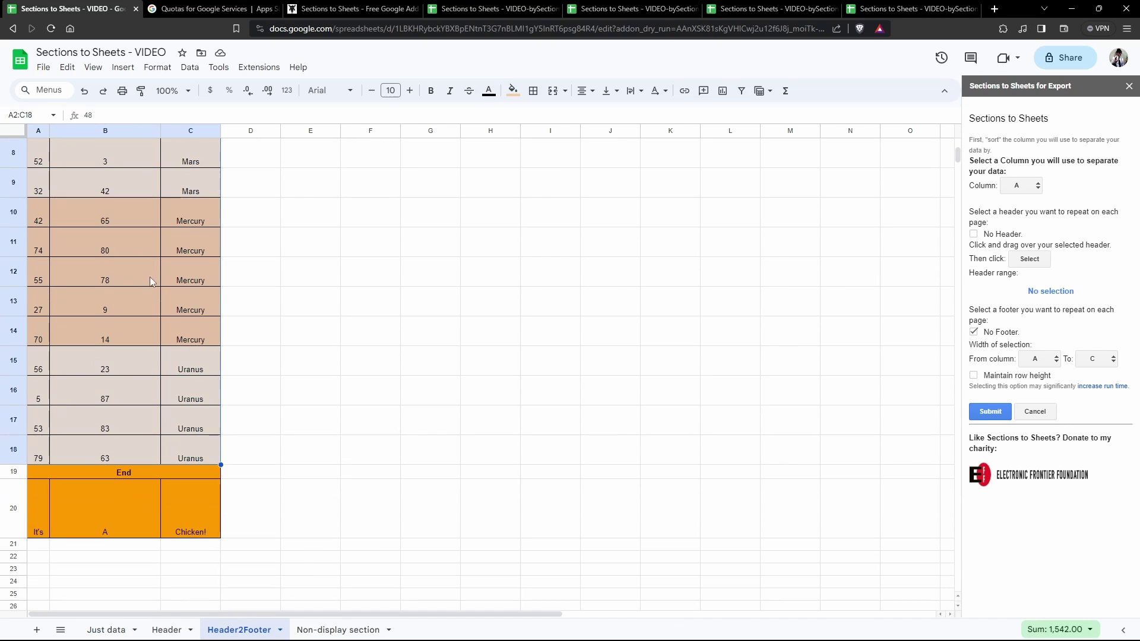
left_click(395, 416)
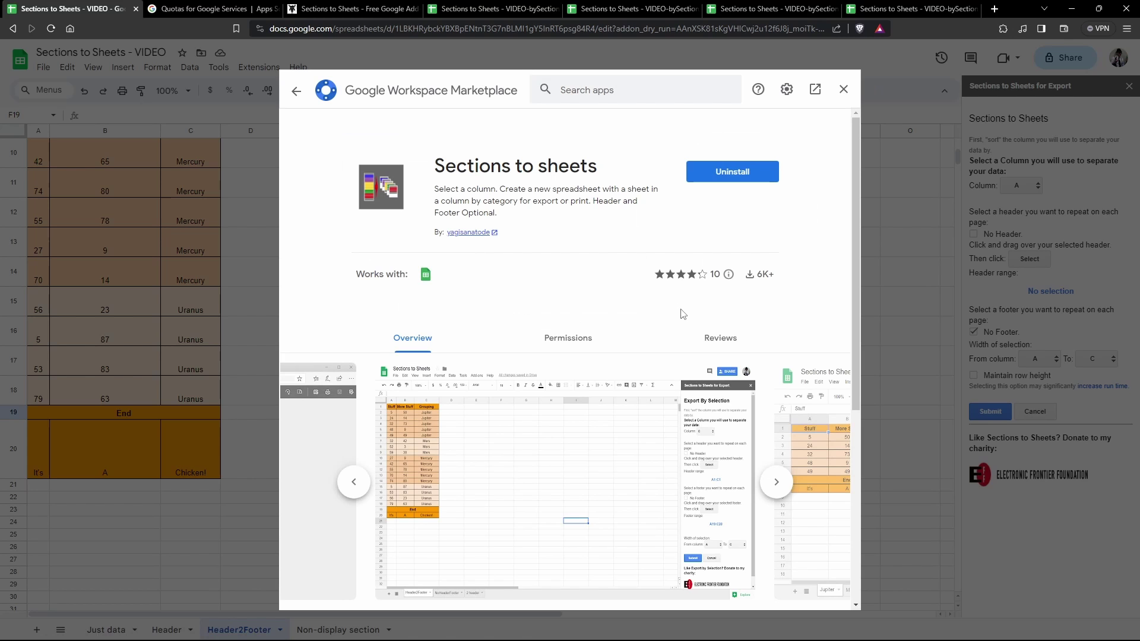
Step: Note the listing's 6K+ install count, close it, and open the Sections to Sheets Welcome resources
left_click_drag(779, 279, 752, 276)
left_click(844, 89)
left_click(1044, 484)
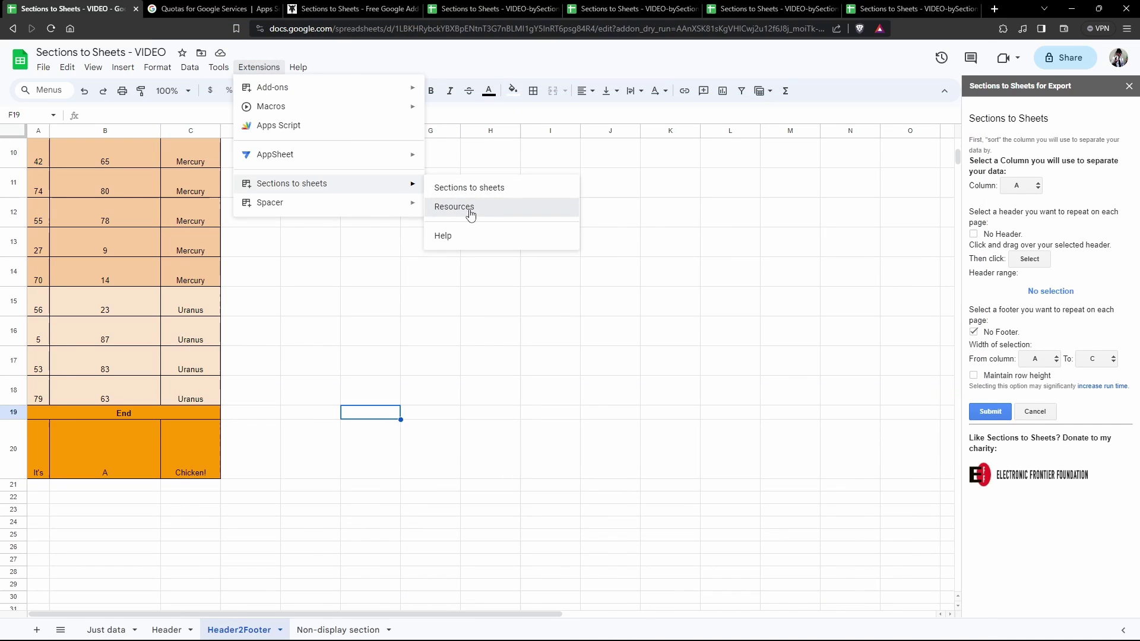
left_click(470, 212)
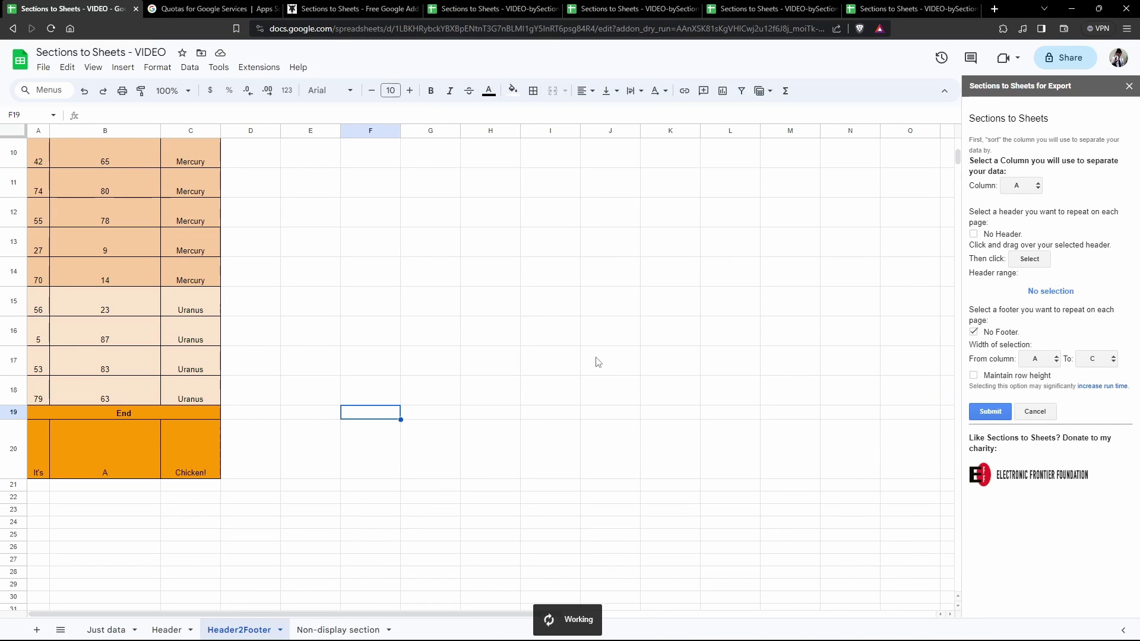